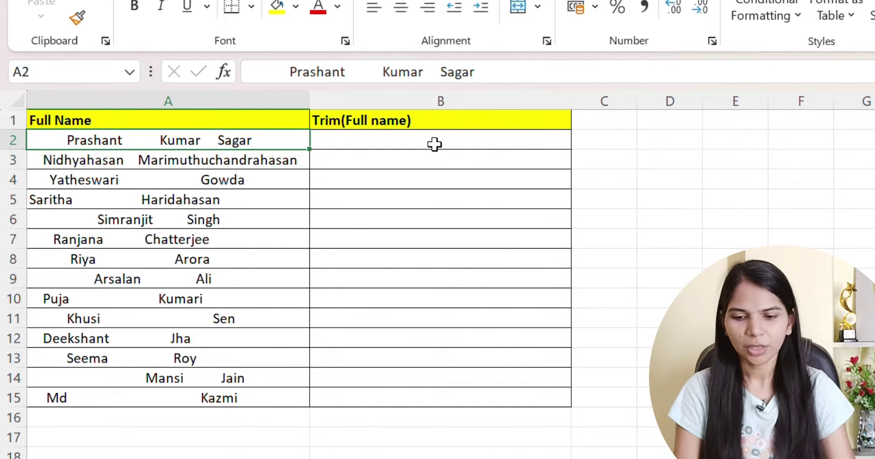
Step: Enter =TRIM(A2) in cell B2 to remove the extra spaces from the first full name
left_click(434, 144)
type("=trim")
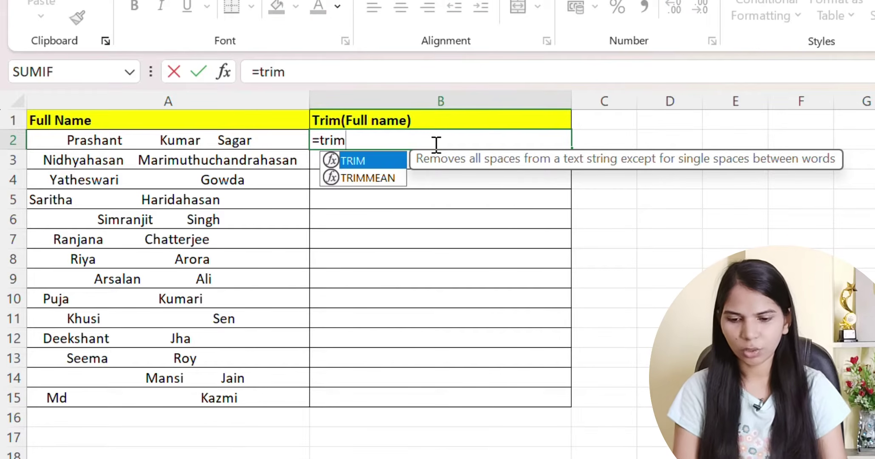
key("Tab")
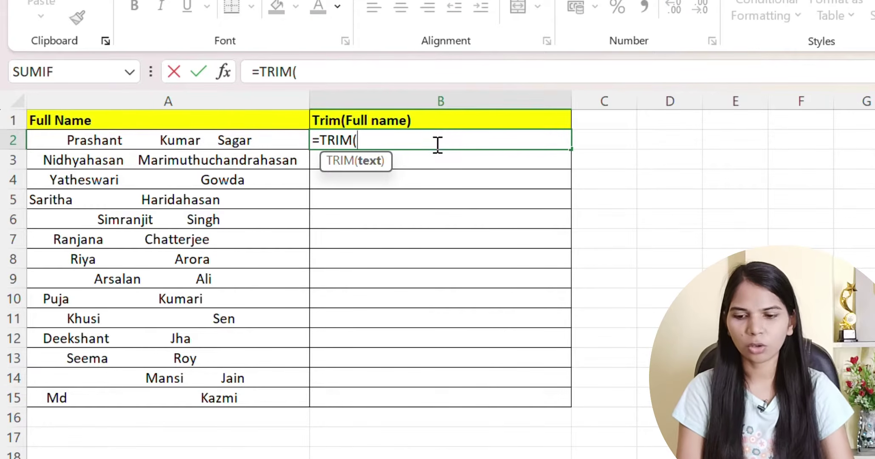
left_click(131, 137)
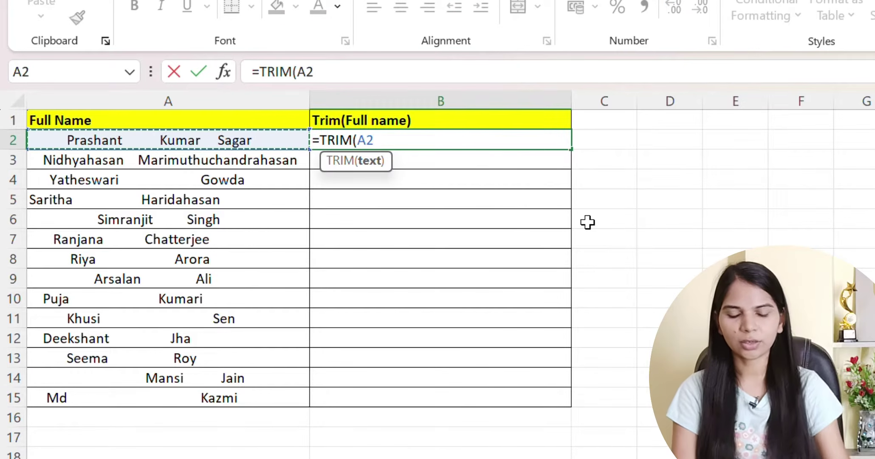
type(")")
key("Return")
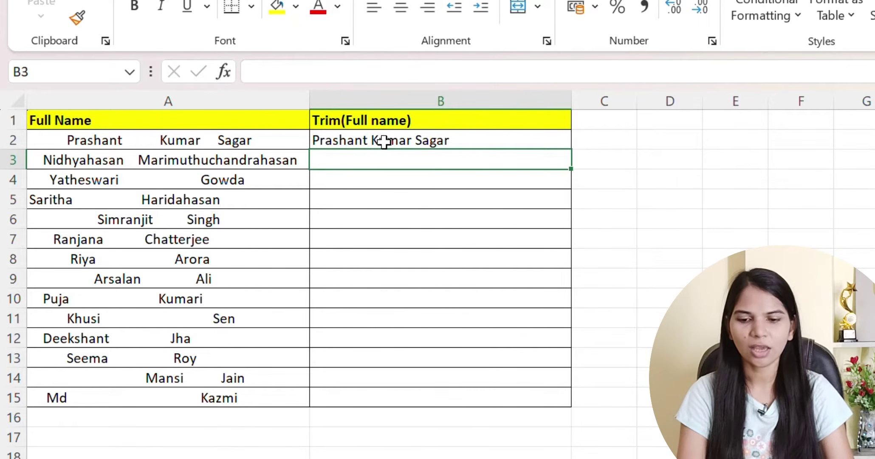
Step: Fill the TRIM formula from B2 down through B15 for the remaining full names
left_click(474, 143)
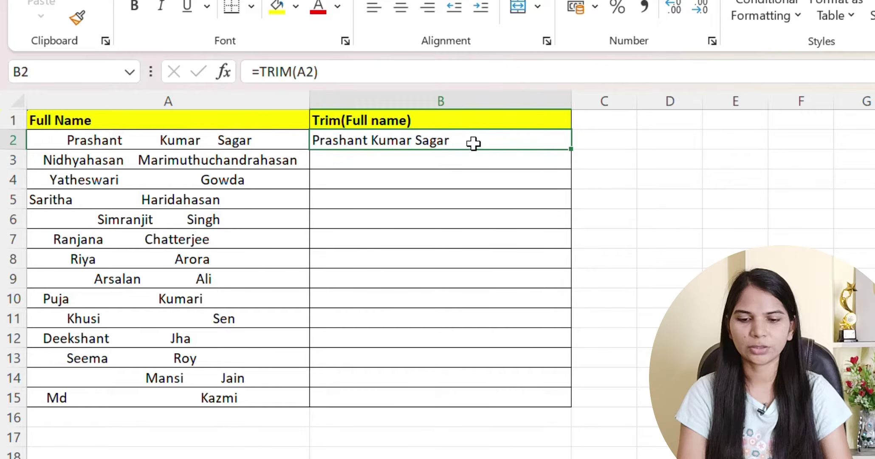
double_click(571, 148)
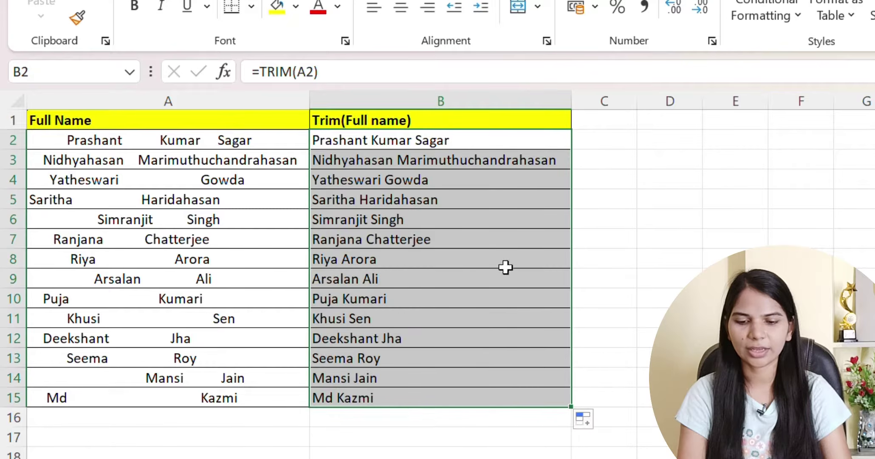
left_click(346, 396)
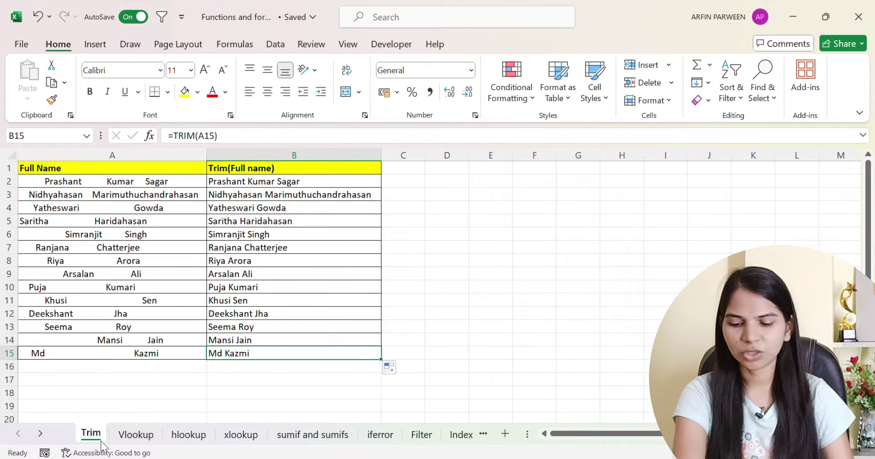
Step: Switch to the Vlookup sheet and examine the marks table, including the first name and Total in row 5
left_click(121, 436)
left_click(153, 362)
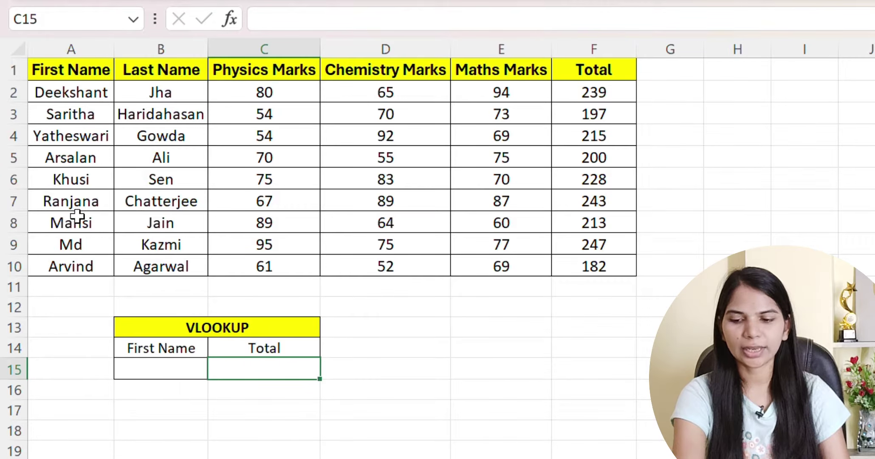
left_click_drag(86, 72, 574, 264)
left_click(81, 164)
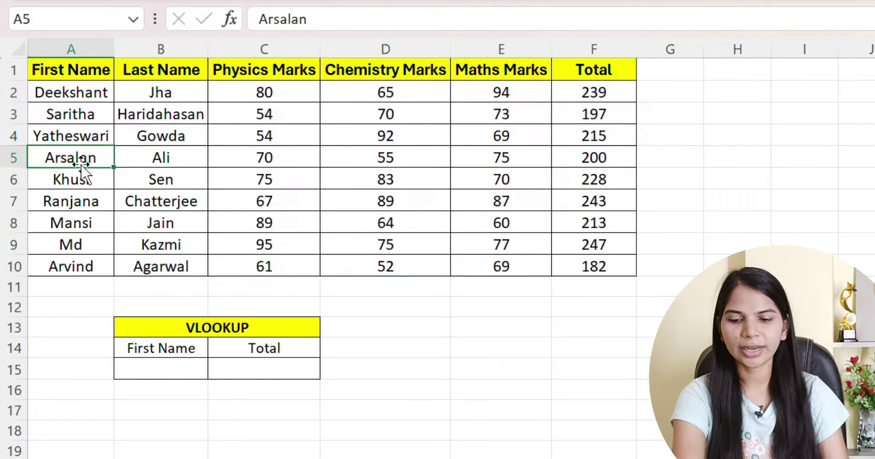
left_click(591, 152)
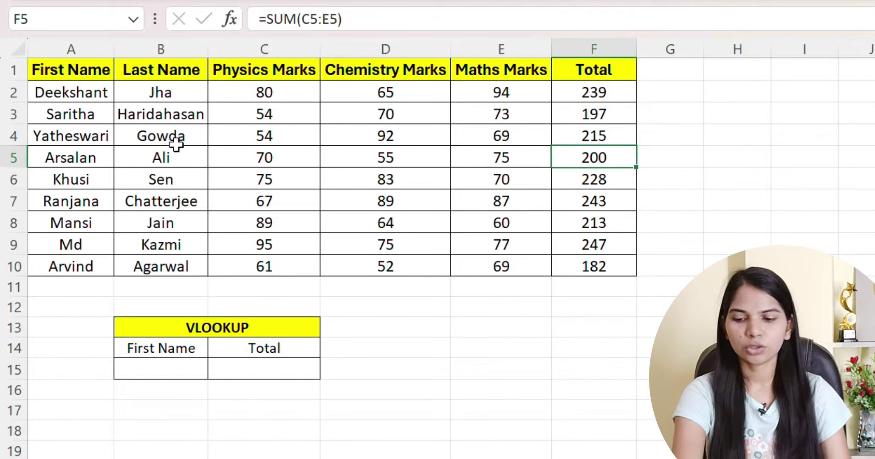
Step: Copy the student's first name from A8 into the VLOOKUP table's First Name cell, B15
left_click(97, 225)
key("ctrl+c")
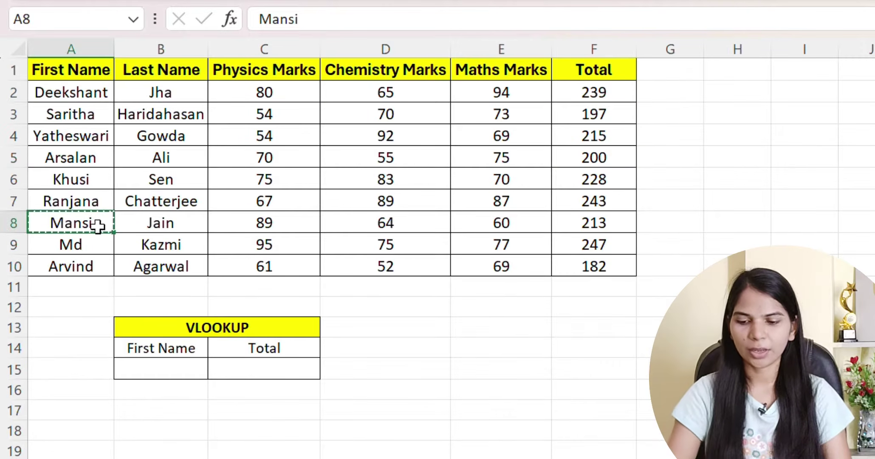
left_click(155, 370)
key("ctrl+v")
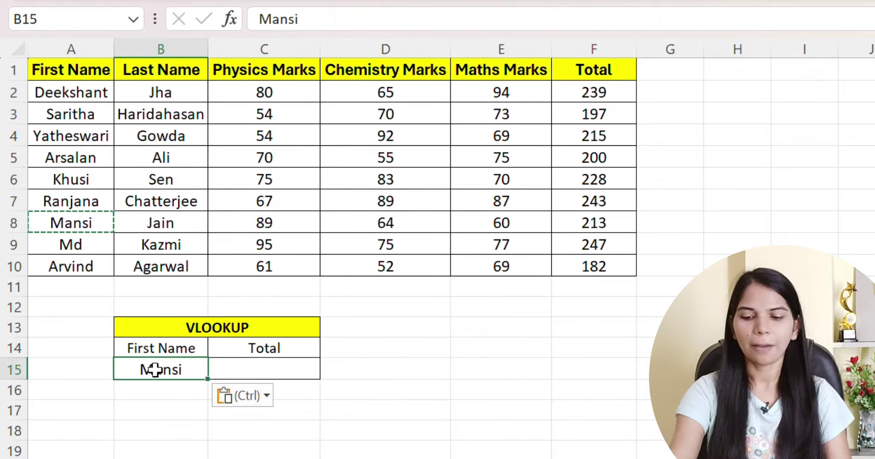
Step: Begin a VLOOKUP formula in C15 with B15 as the lookup value and A1:F10 as the table array
left_click(304, 365)
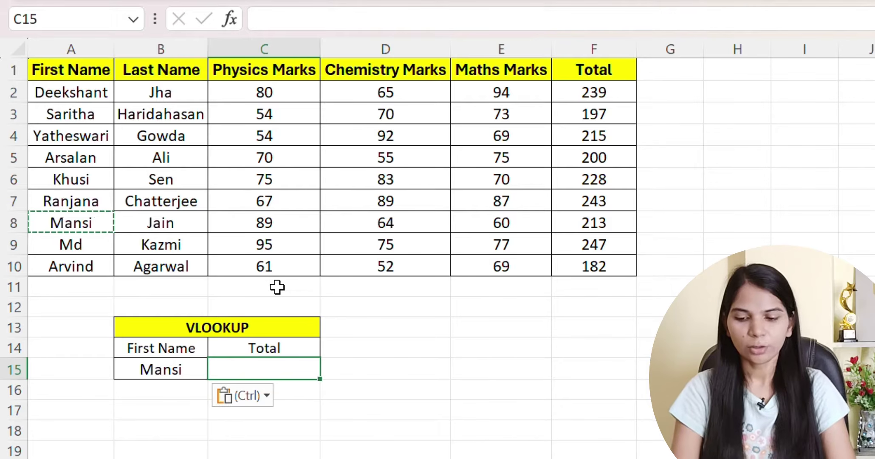
type("=vl")
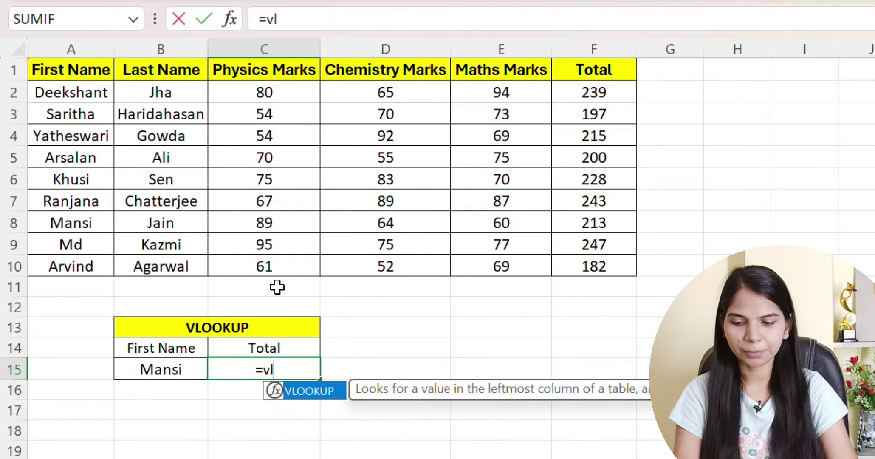
key("Tab")
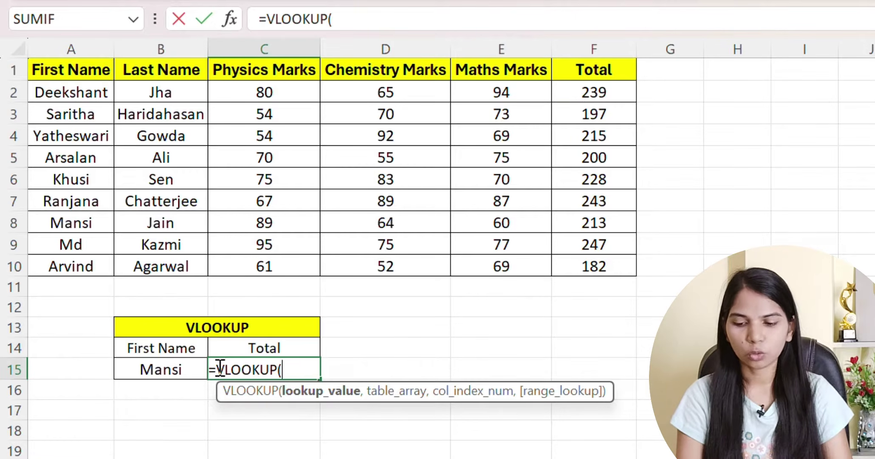
left_click(171, 370)
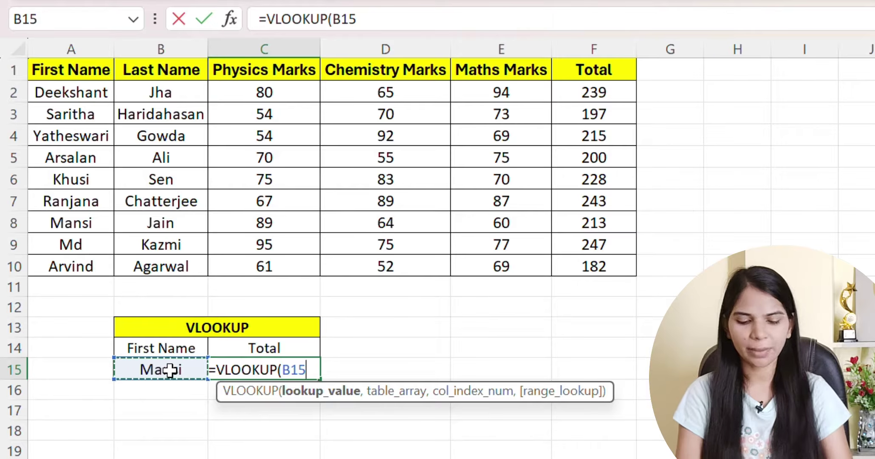
type(",")
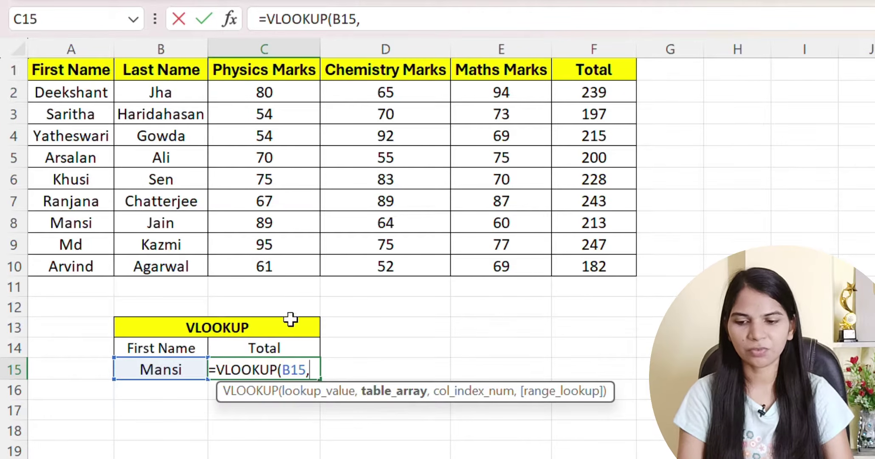
left_click(88, 67)
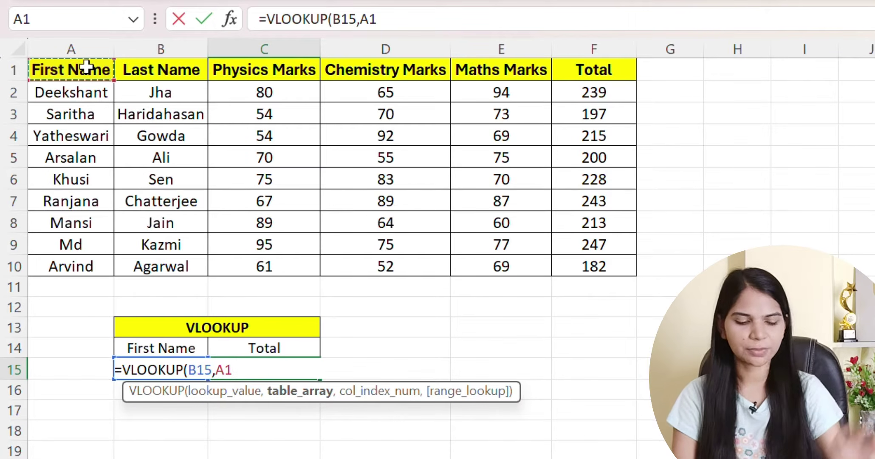
key("ctrl+shift+Right")
key("ctrl+shift+Down")
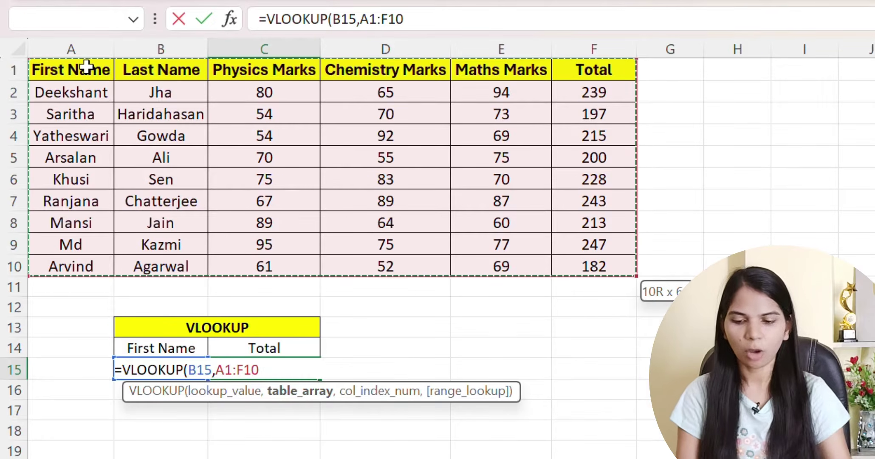
Step: Complete the C15 formula with column index 6 and exact match FALSE, and compare its result with the Total in row 8
type(",6")
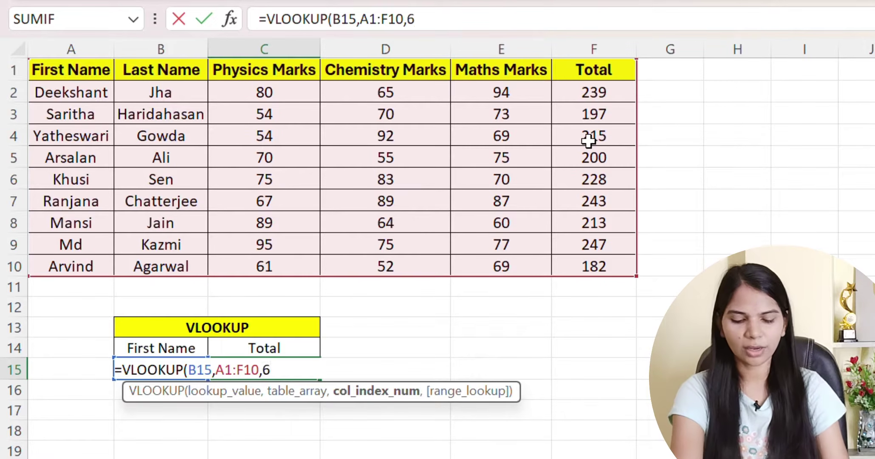
type(",")
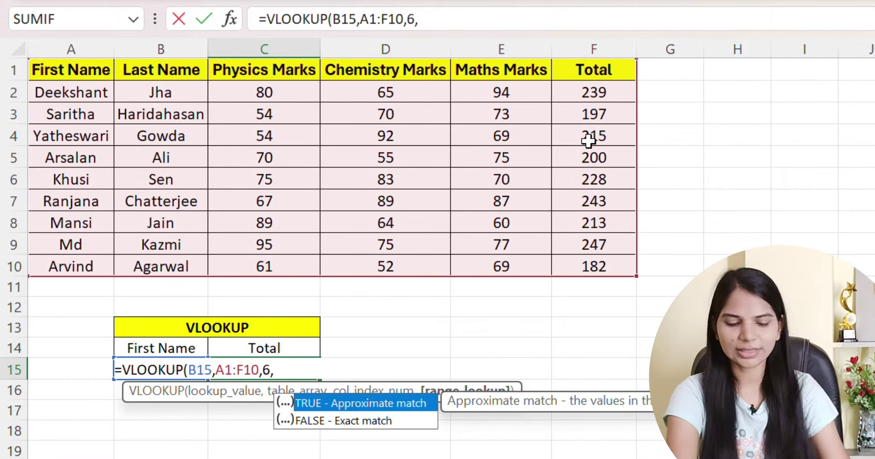
key("Down")
key("Tab")
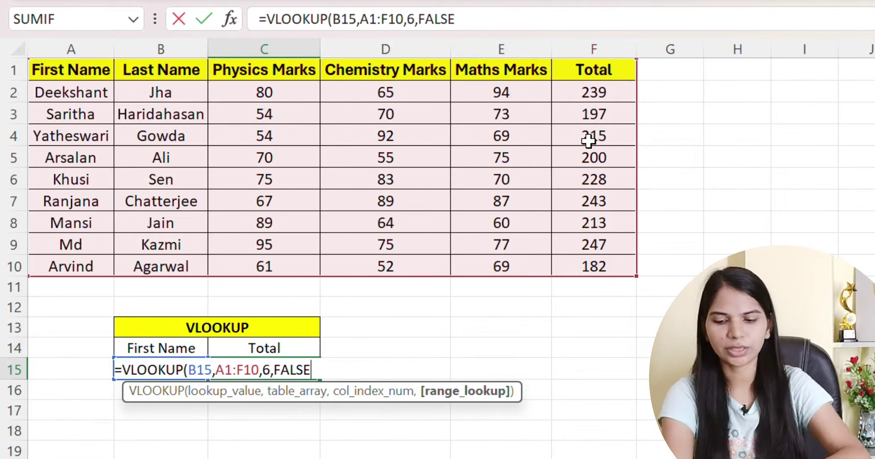
type(")")
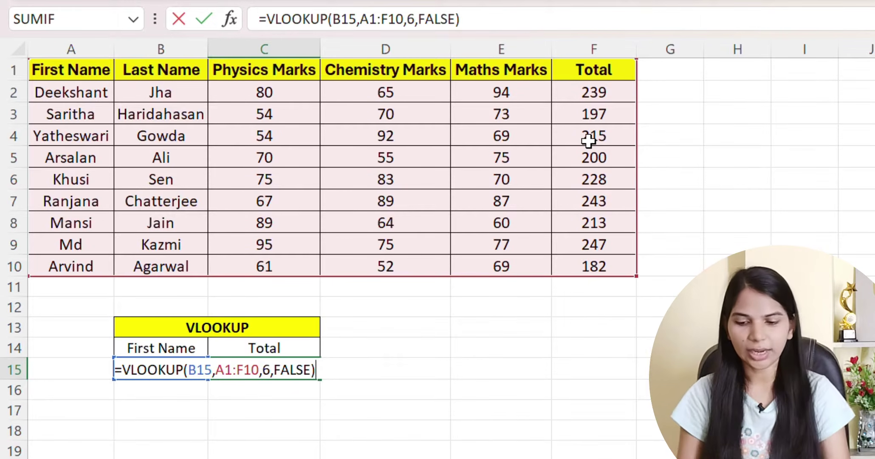
key("Return")
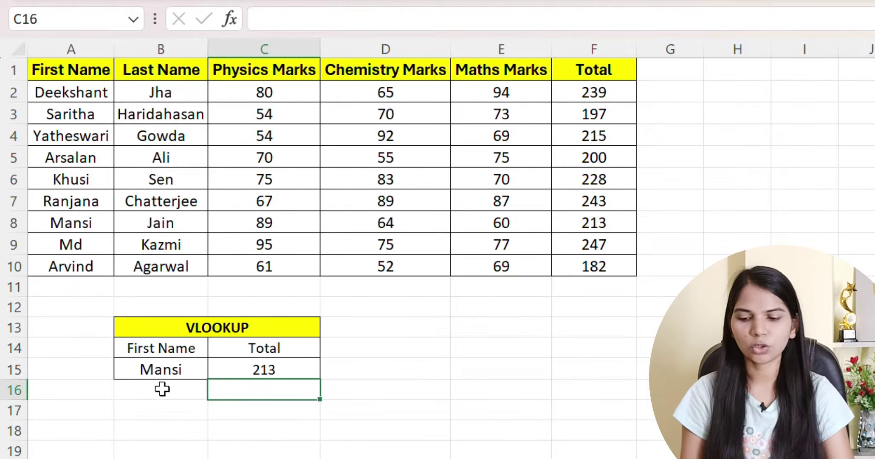
left_click(209, 371)
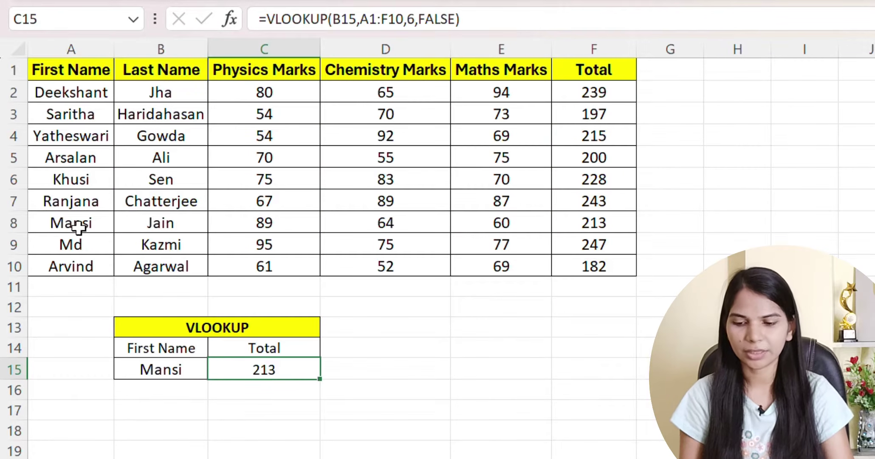
left_click_drag(78, 228, 576, 221)
left_click(576, 222)
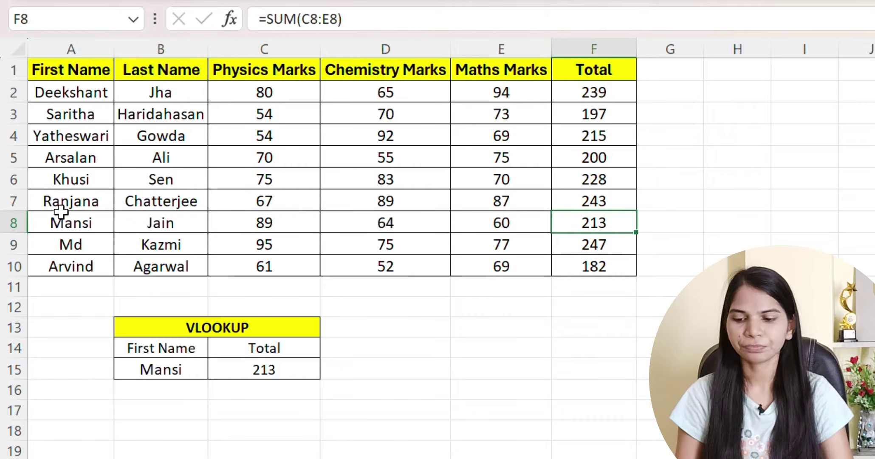
Step: Replace the lookup name in B15 with the first name from A6 and check C15 against the Total in F6
left_click(71, 182)
key("ctrl+c")
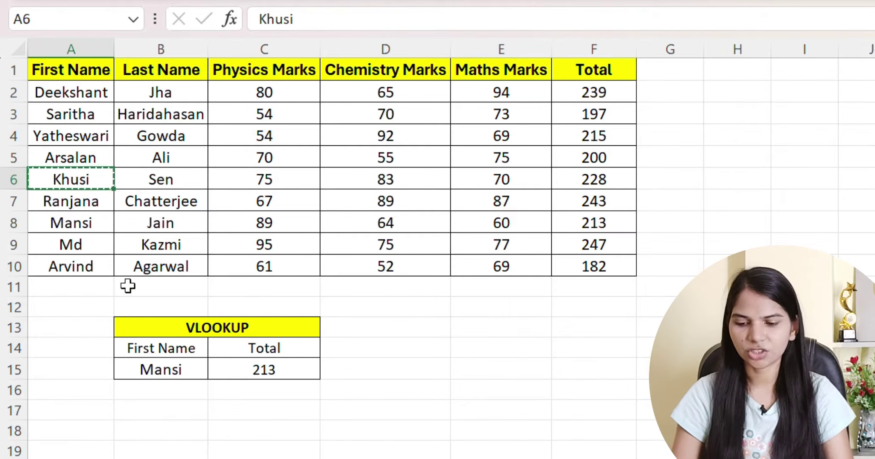
left_click(167, 368)
key("ctrl+v")
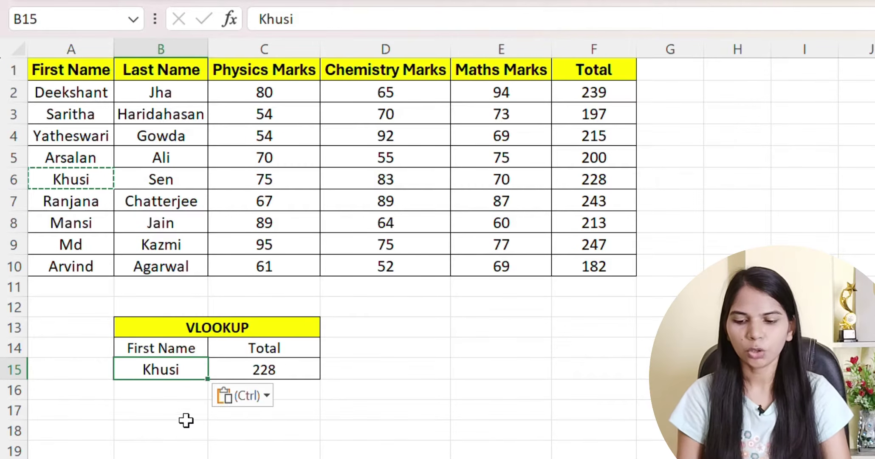
left_click(292, 368)
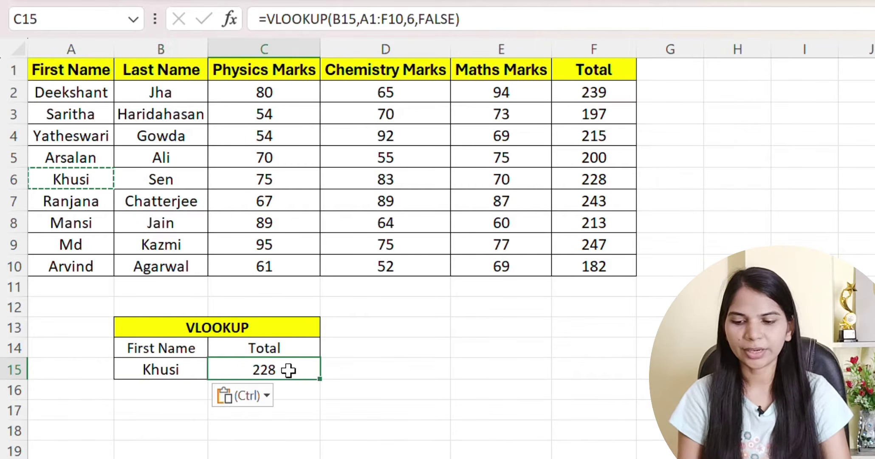
left_click(596, 183)
left_click(362, 391)
double_click(364, 389)
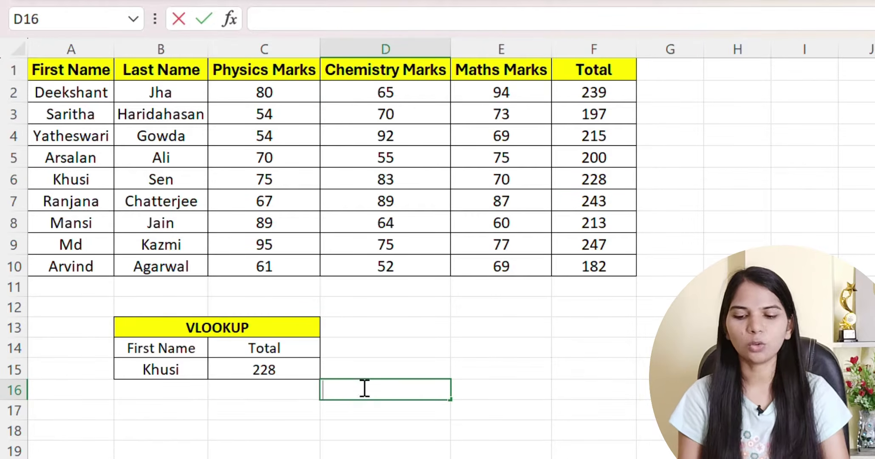
left_click(372, 366)
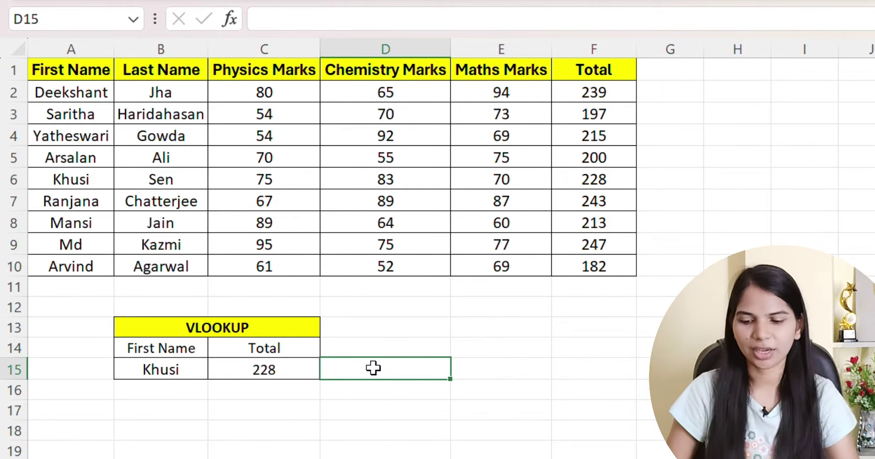
Step: Test the lookup with a last name by copying B10 into B15, and inspect the formula in C15
left_click(185, 370)
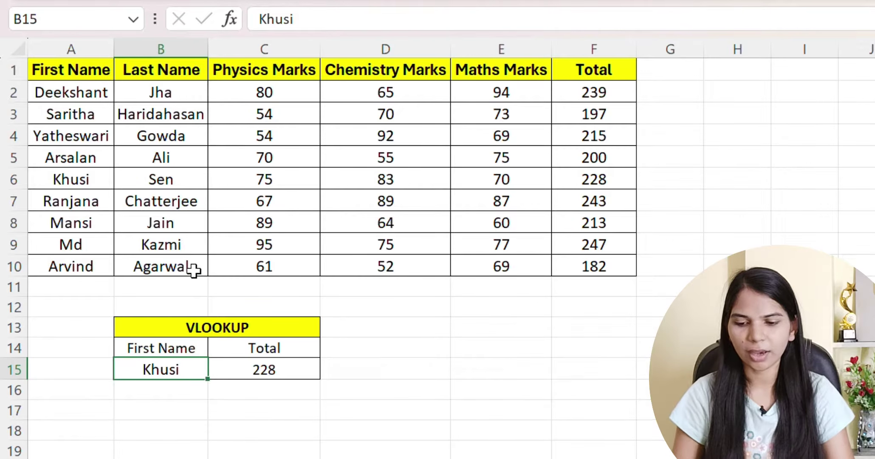
left_click(194, 269)
key("ctrl+c")
left_click(191, 369)
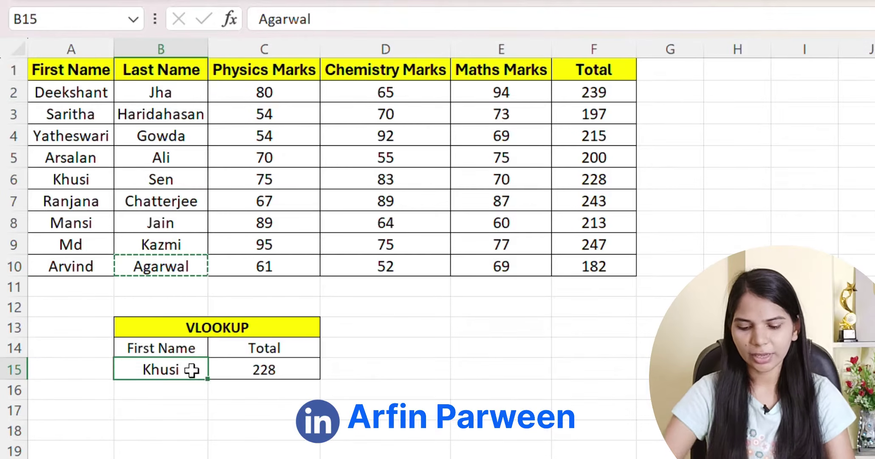
key("ctrl+v")
left_click(189, 403)
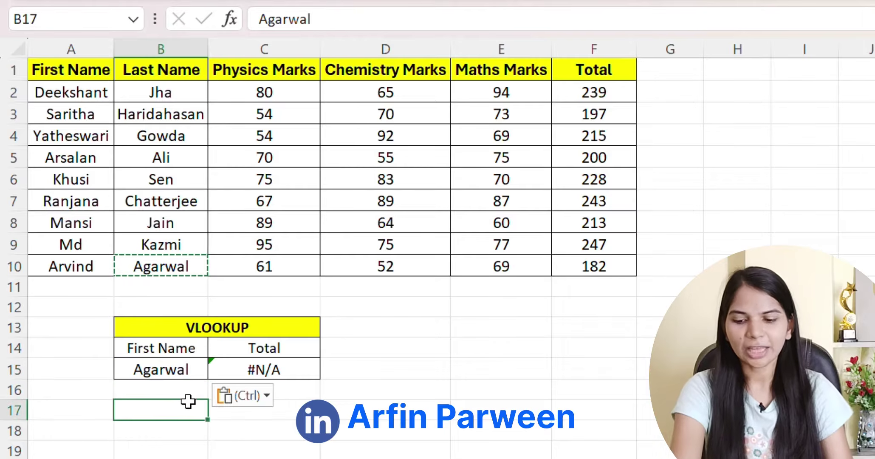
left_click(229, 369)
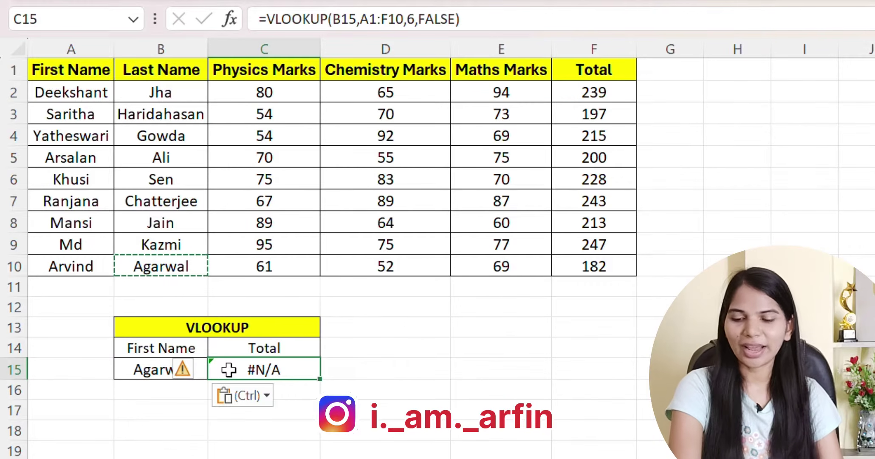
Step: Inspect the lookup name in B15 and the formula in C15, and clear the formula from C15
left_click(141, 369)
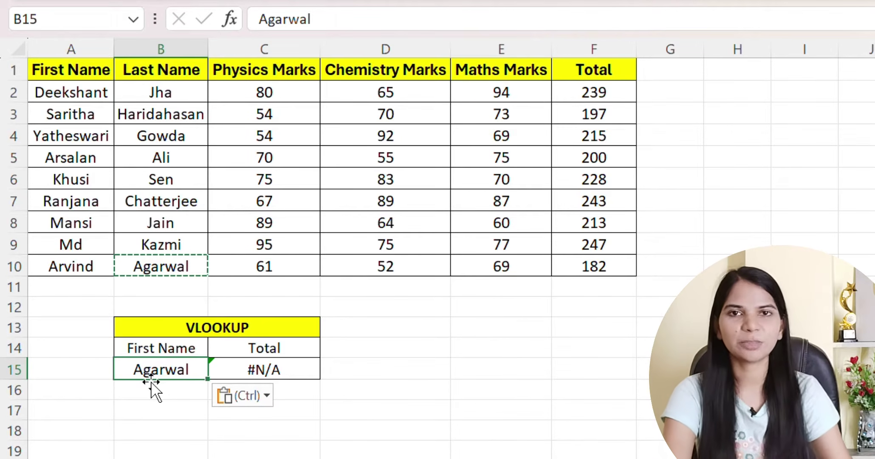
left_click(248, 365)
double_click(252, 367)
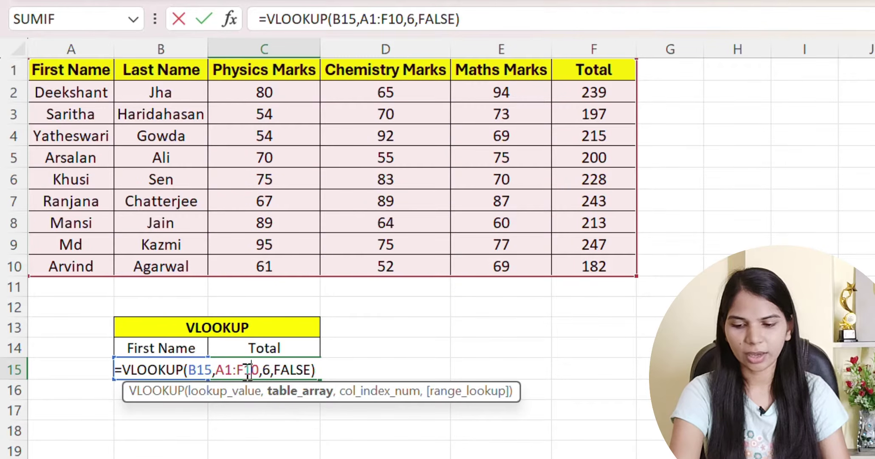
left_click(296, 422)
left_click(293, 377)
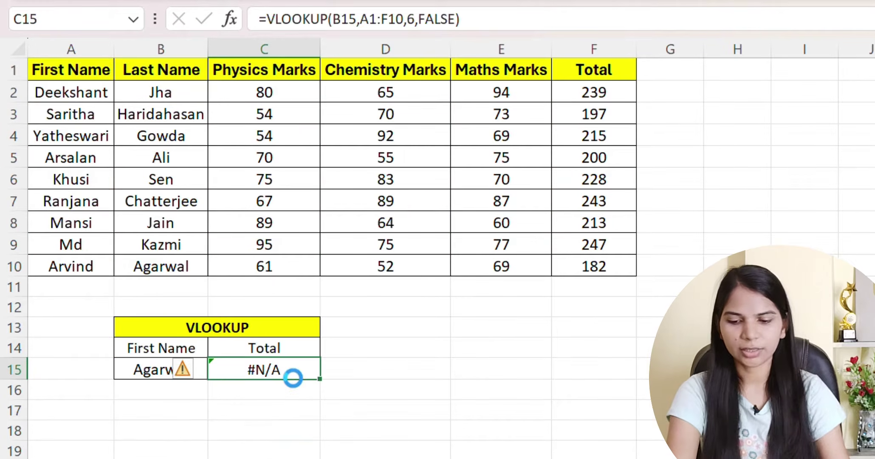
key("Delete")
Step: Begin a new VLOOKUP formula in C15 with B15 as the lookup value and B1:F10 as the table array
left_click(167, 369)
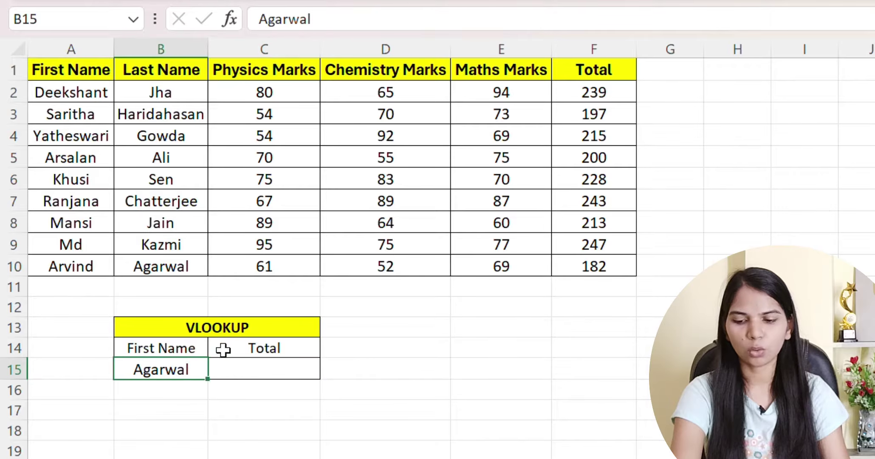
left_click(239, 366)
type("vlo")
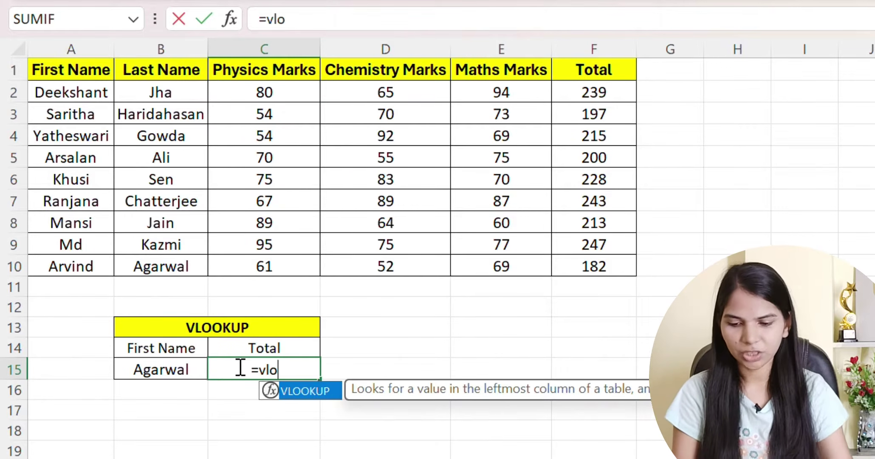
key("Tab")
left_click(173, 370)
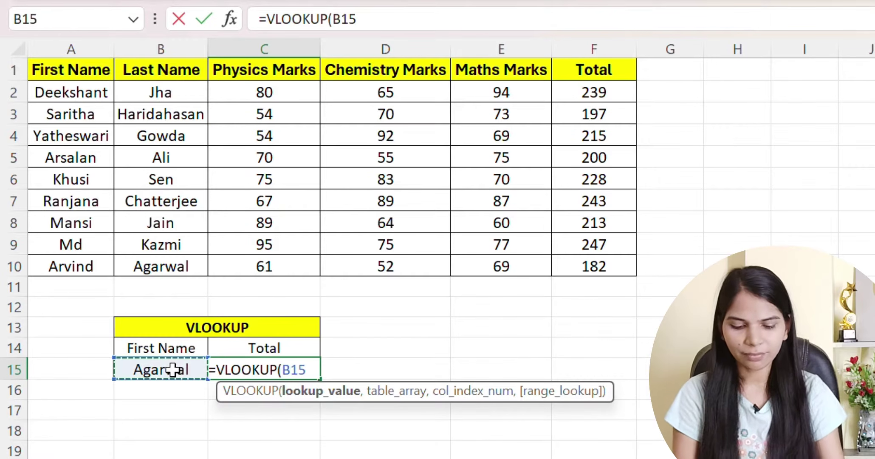
type(",")
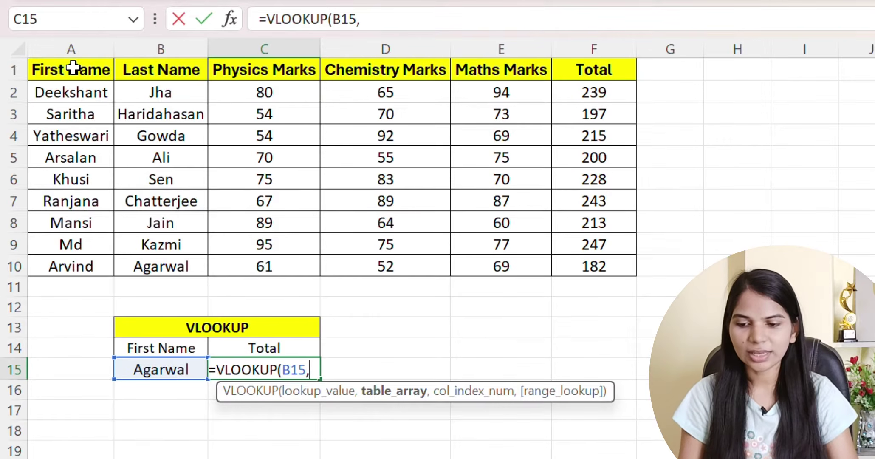
left_click_drag(73, 67, 576, 260)
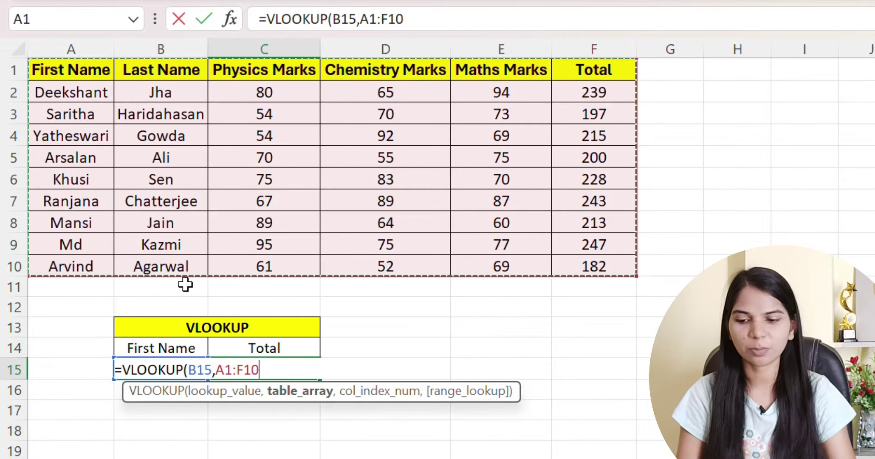
left_click_drag(158, 66, 594, 263)
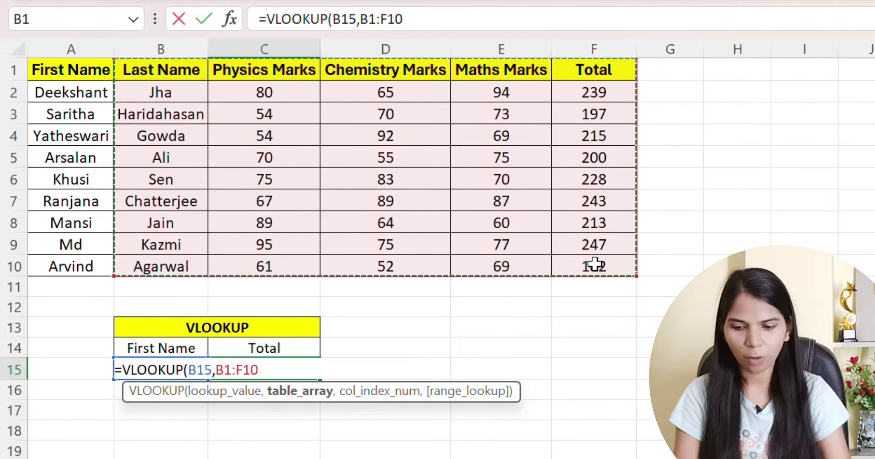
Step: Complete the C15 formula with column index 5 and exact match 0, and compare its result with the Total in F10
type(",5")
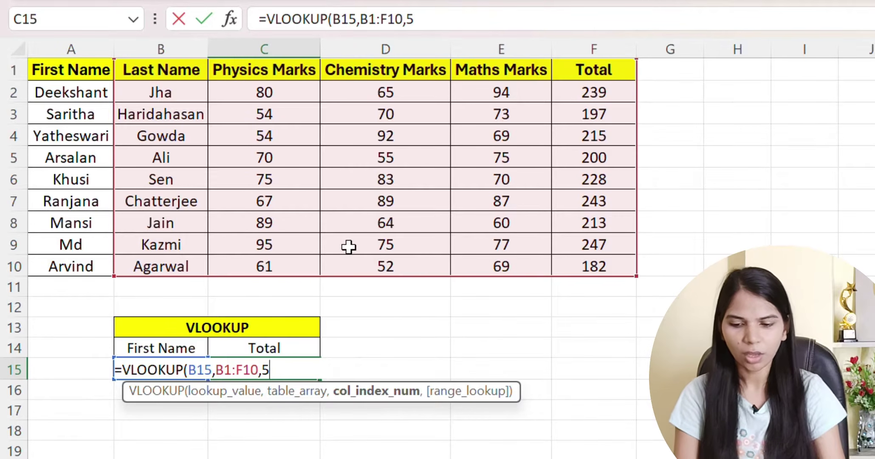
type(",")
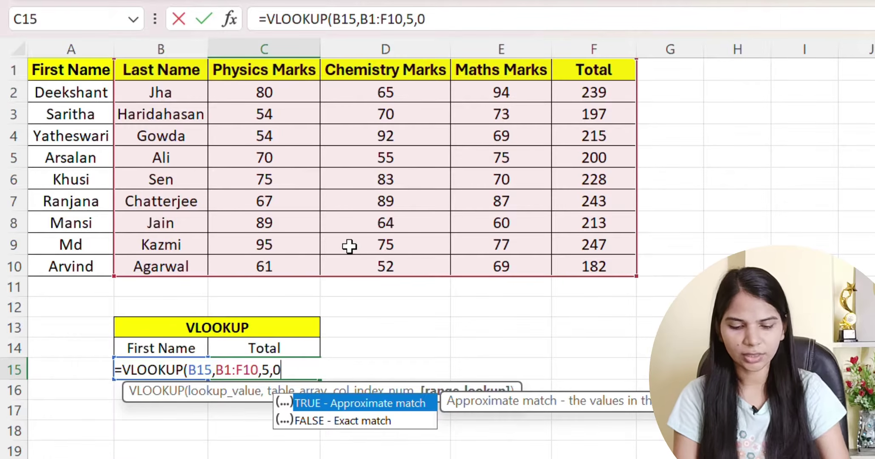
type("0)")
key("Return")
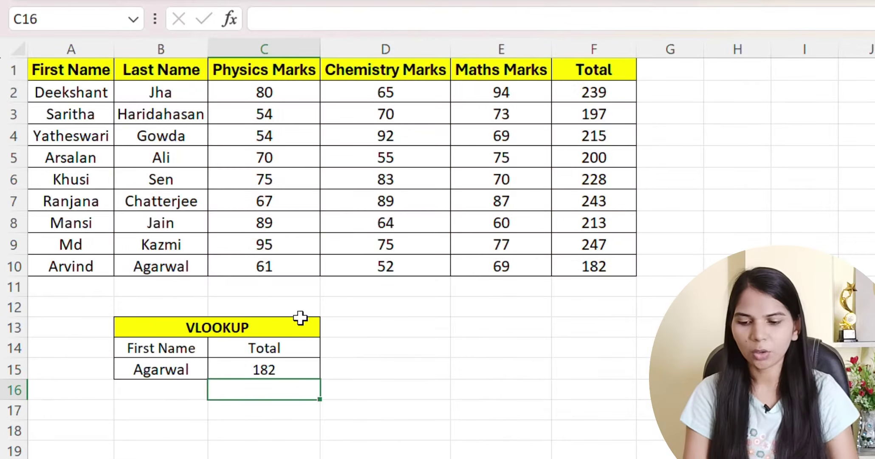
left_click(276, 371)
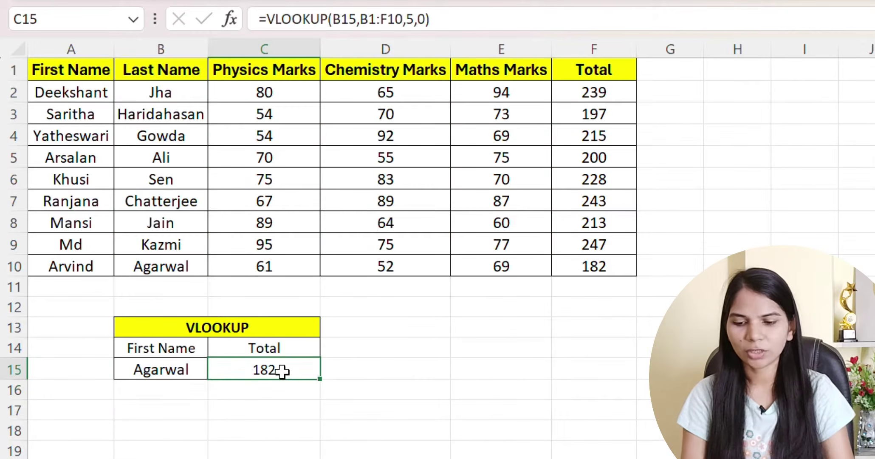
left_click(175, 262)
left_click(589, 264)
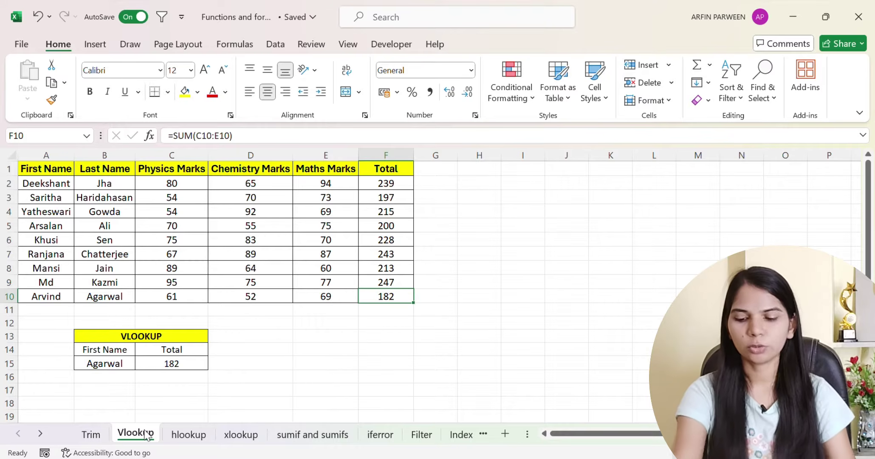
Step: Switch to the hlookup sheet and review the marks table A1:G11 and the lookup block in C14:D15
left_click(187, 435)
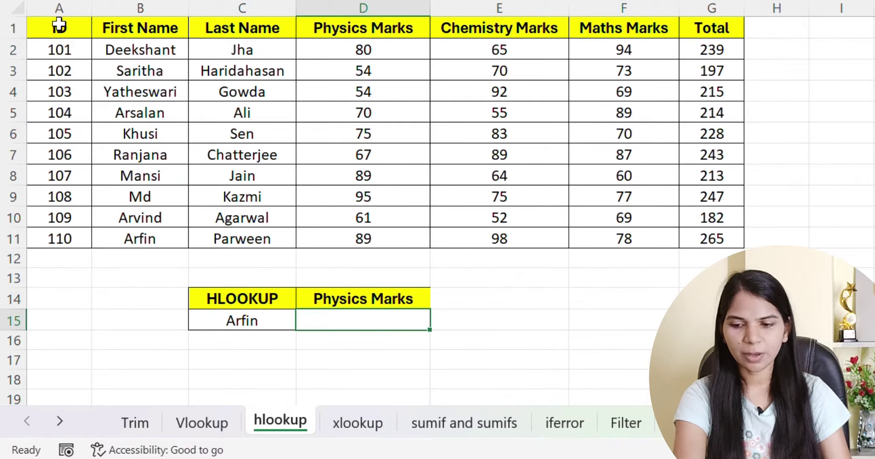
left_click_drag(60, 27, 735, 241)
left_click(697, 277)
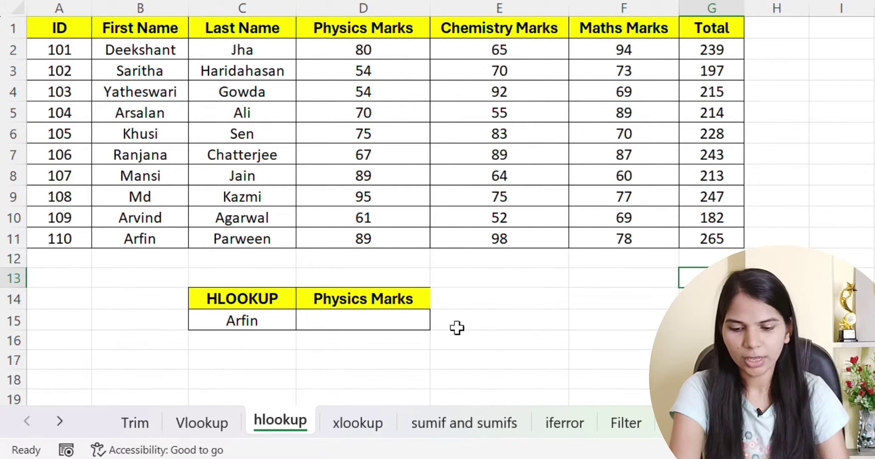
left_click(398, 322)
left_click(231, 319)
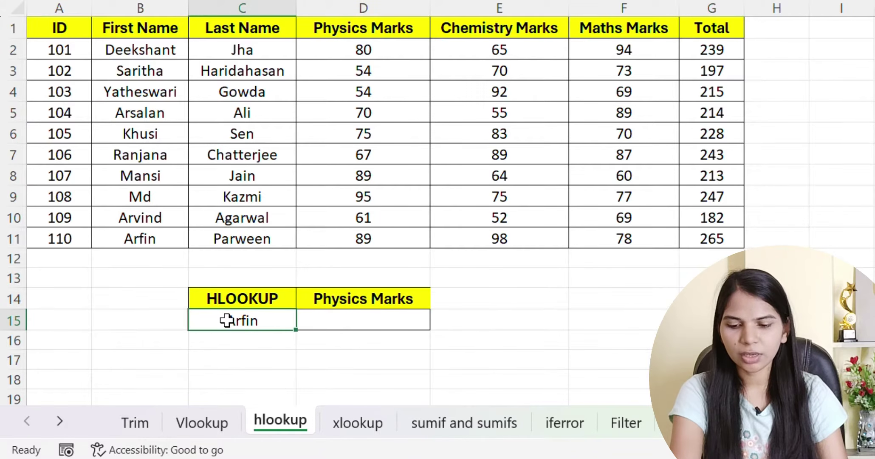
left_click(319, 300)
Step: Begin an HLOOKUP formula in D15 with D14 as the lookup value and A1:G11 as the table array
left_click(344, 324)
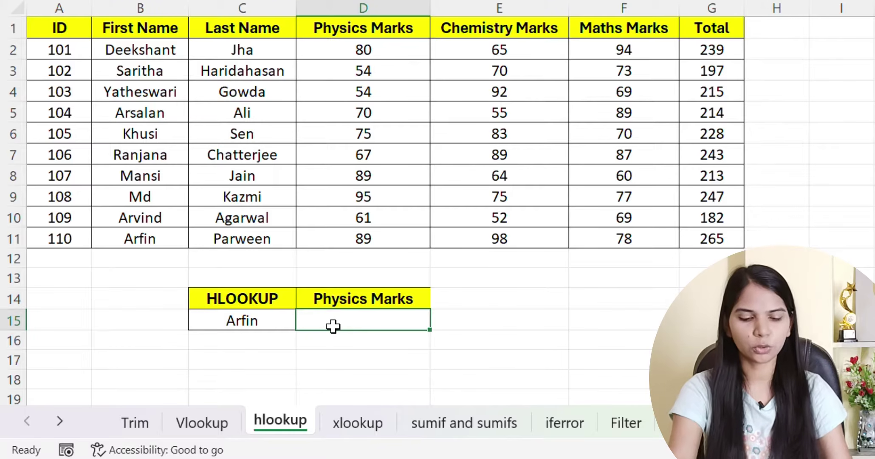
type("=hl")
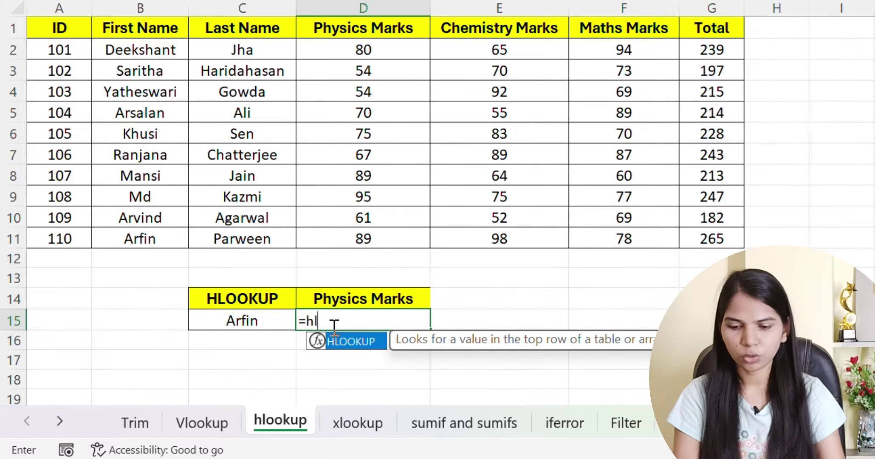
key("Tab")
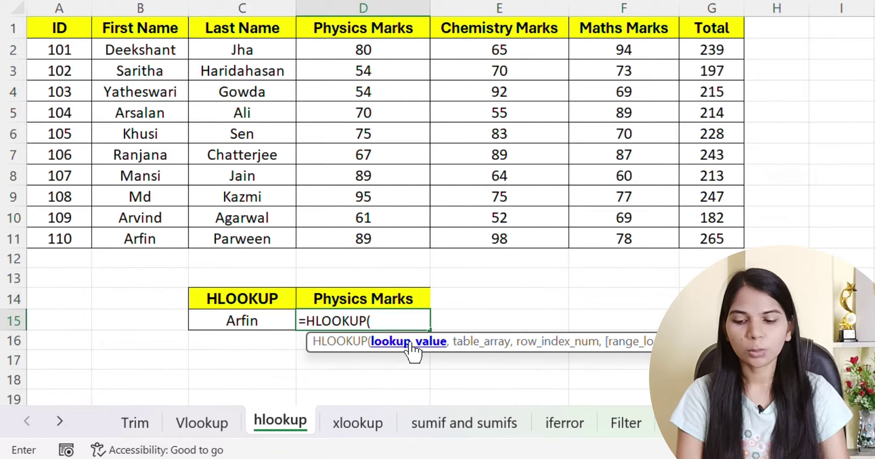
left_click(344, 301)
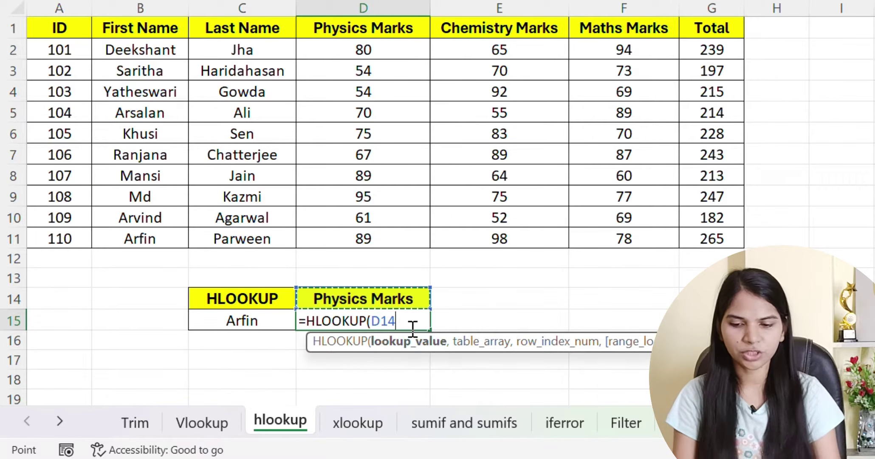
type(",")
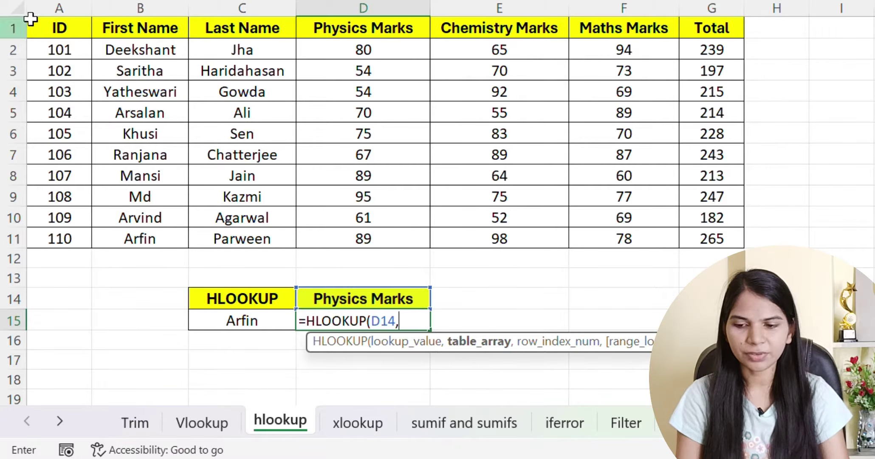
left_click(52, 29)
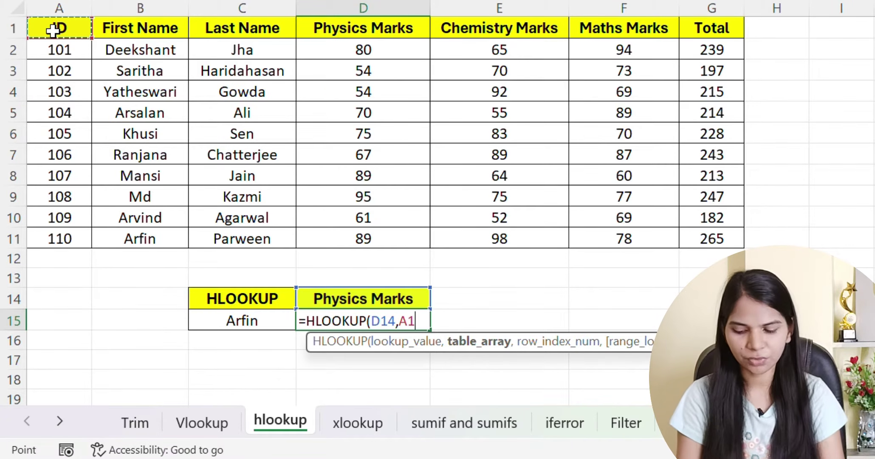
key("ctrl+shift+Right")
key("ctrl+shift+Down")
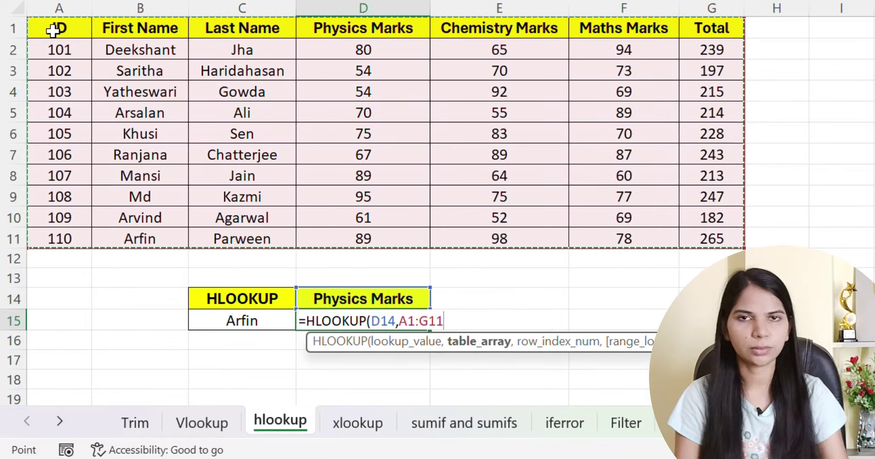
Step: Complete the D15 formula with row index 11 and exact match 0
type(",11")
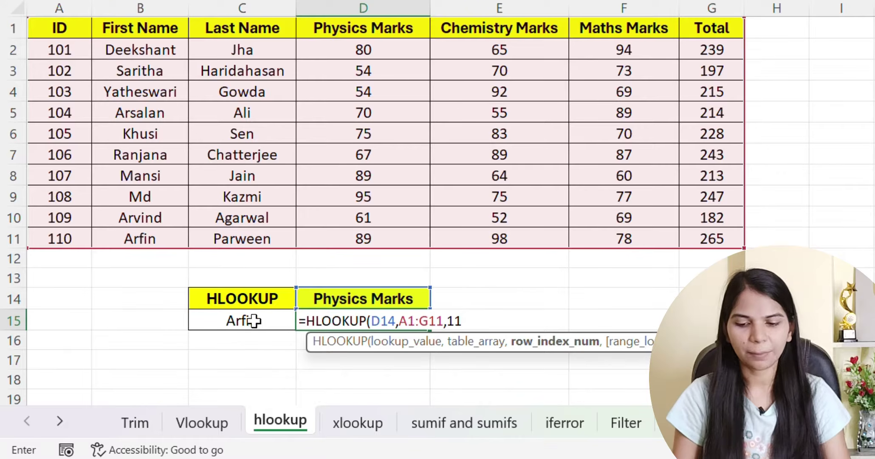
type(",")
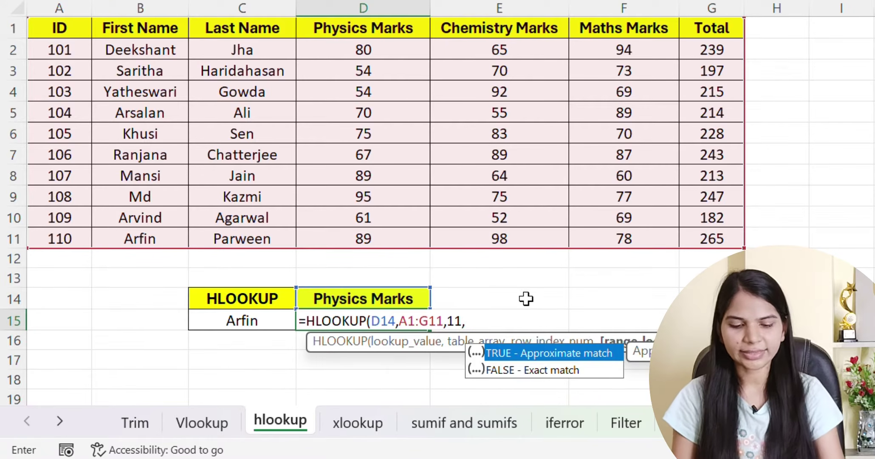
type("0")
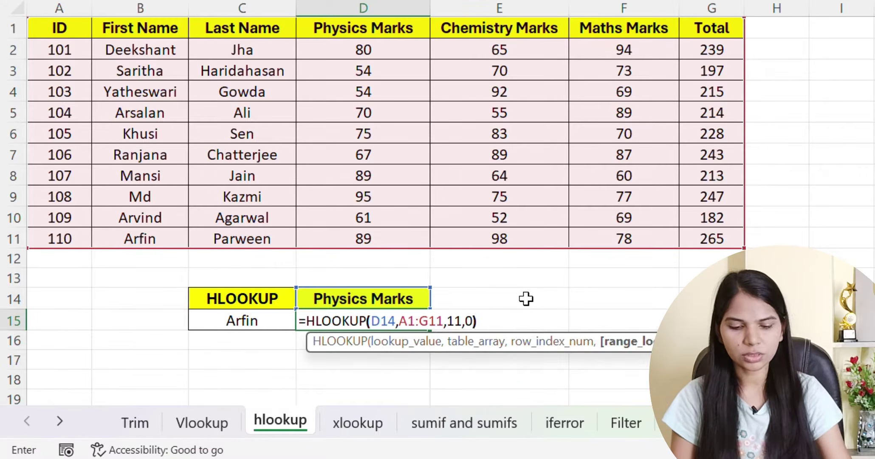
type(")")
key("Return")
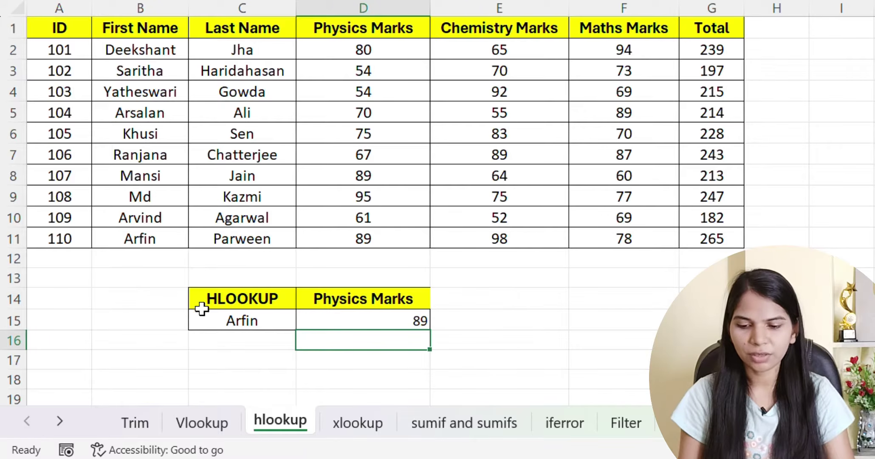
Step: Check the HLOOKUP result in D15 against the row 11 entry of the Physics Marks column
left_click(74, 238)
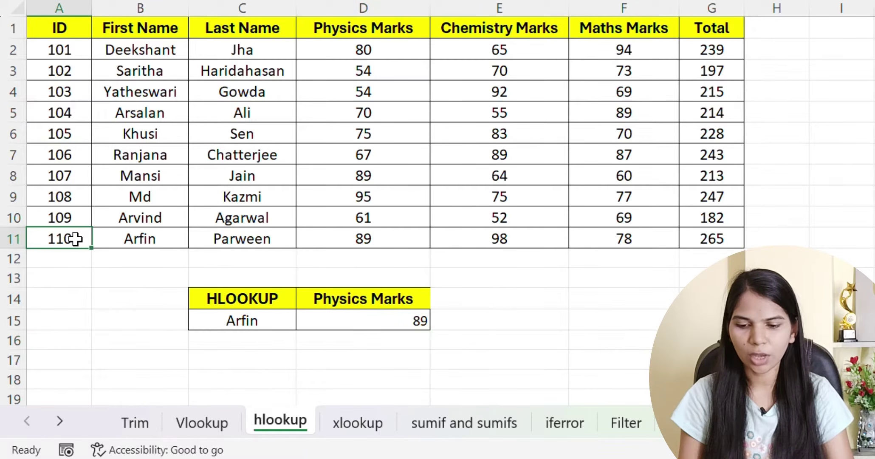
left_click(368, 240)
mouse_move(382, 31)
left_mouse_down()
mouse_move(376, 251)
mouse_move(382, 238)
left_mouse_up()
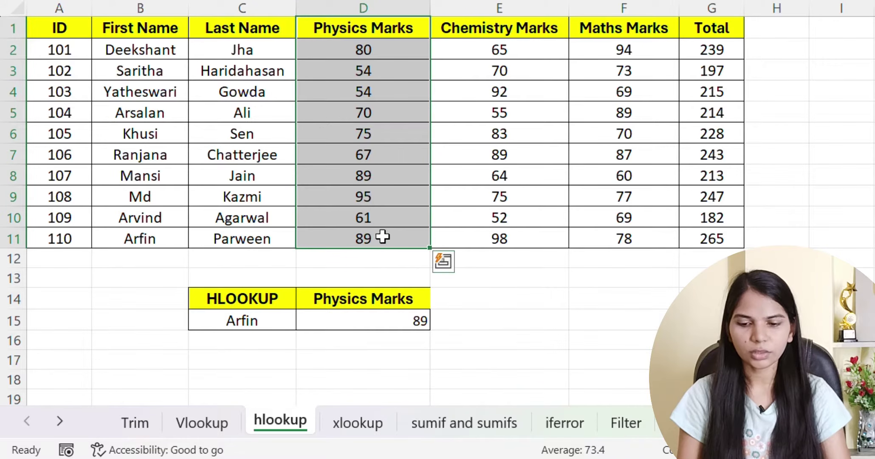
left_click(382, 238)
left_click(401, 29)
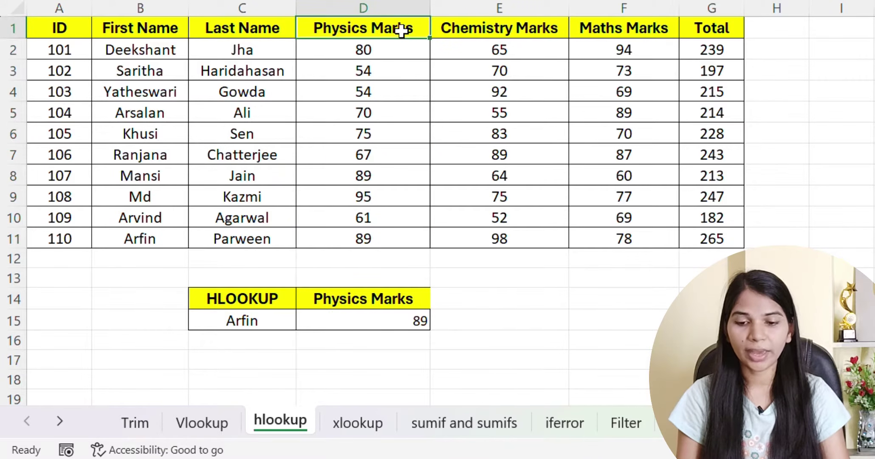
Step: Replace the heading in D14 with a copy of Chemistry Marks from E1, and check D15 against E11
left_click(468, 29)
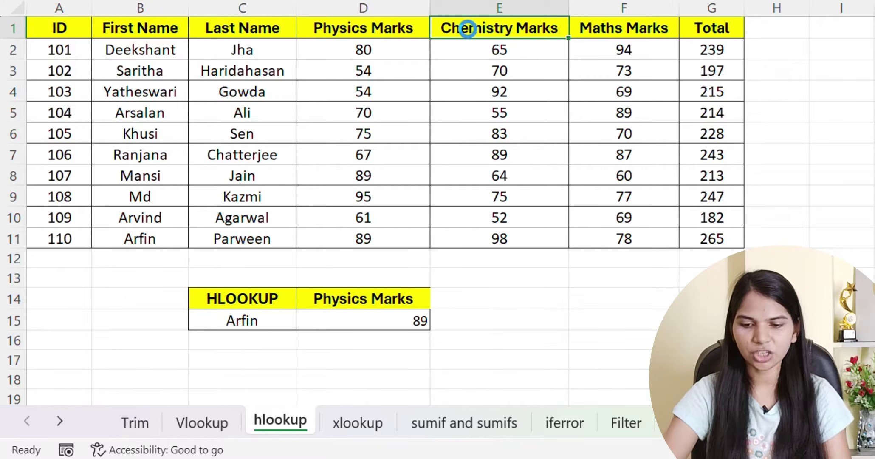
key("ctrl+c")
left_click(382, 298)
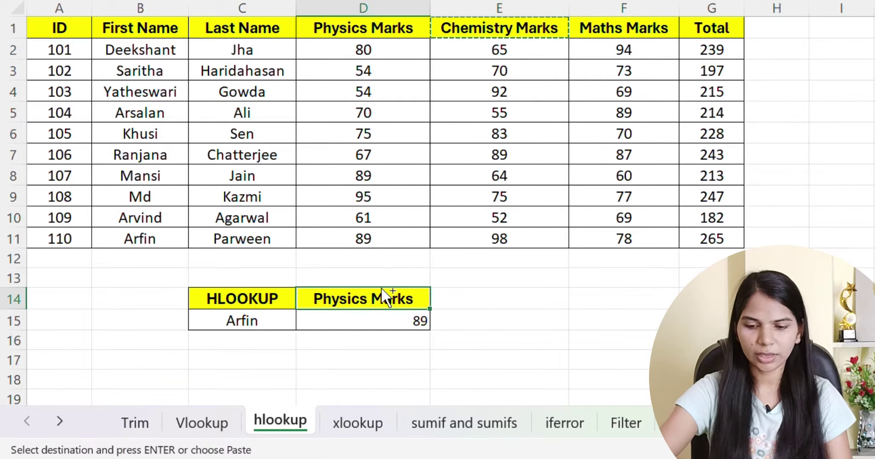
key("ctrl+v")
key("ctrl")
key("Escape")
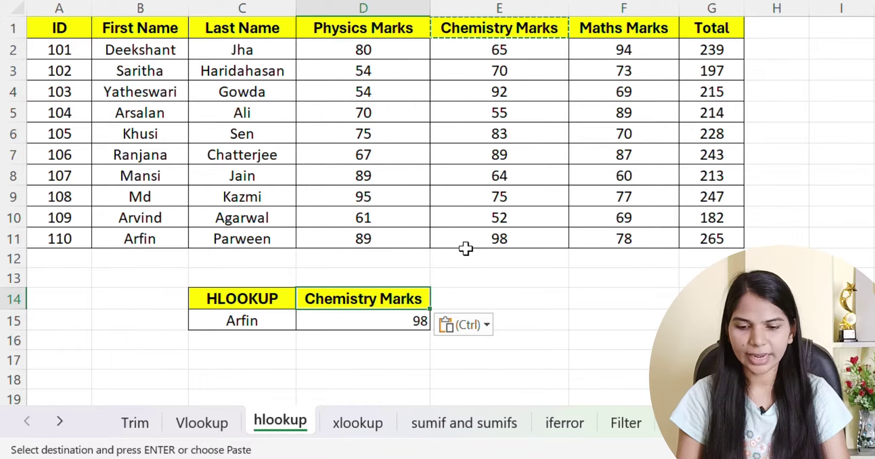
left_click(483, 237)
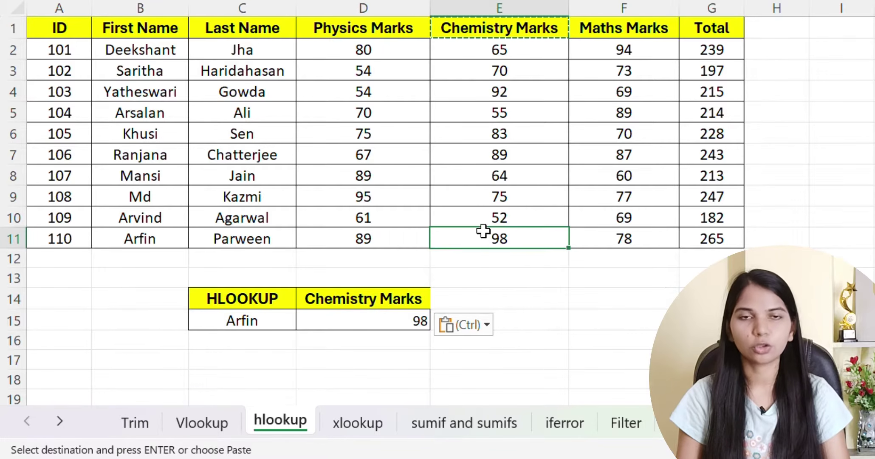
Step: Review the HLOOKUP formula in D15 and the column headings it can match, including Chemistry Marks and Total
double_click(396, 325)
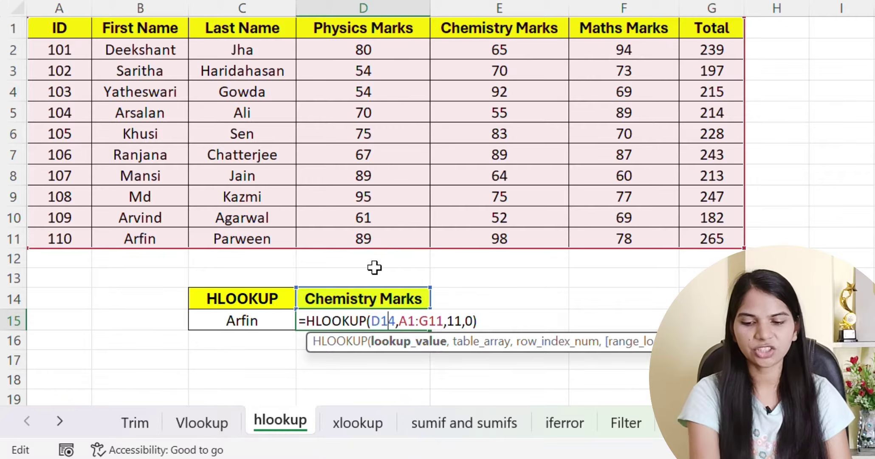
key("Return")
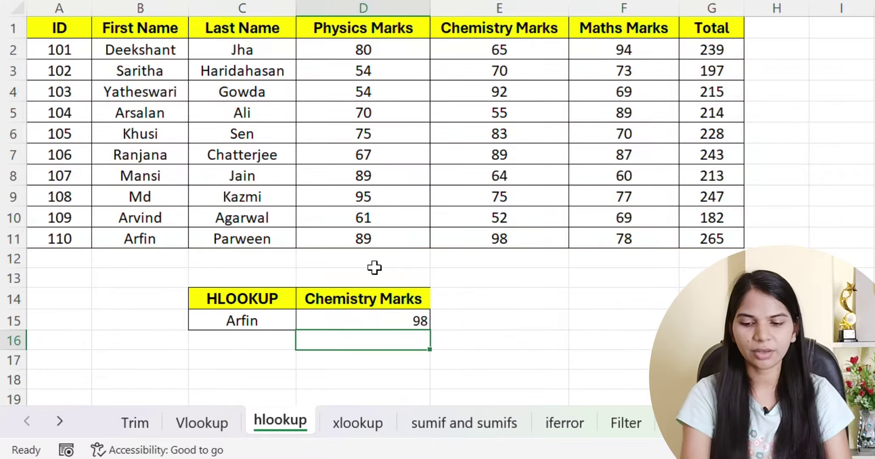
left_click(493, 29)
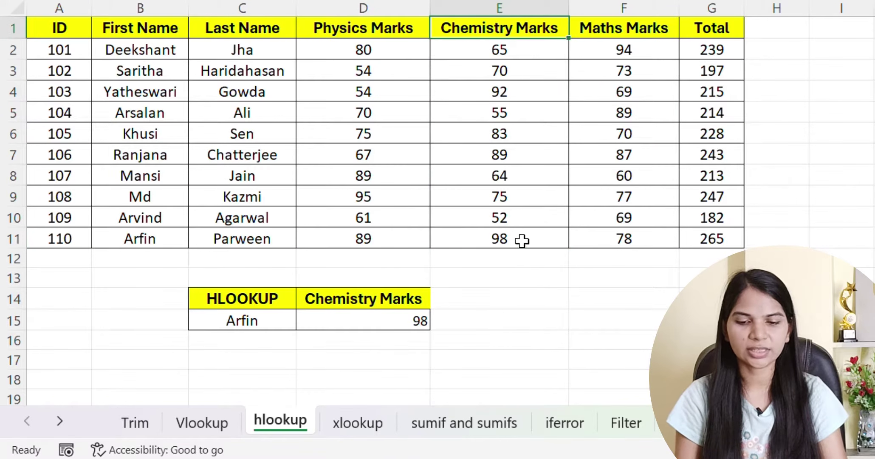
left_click(710, 30)
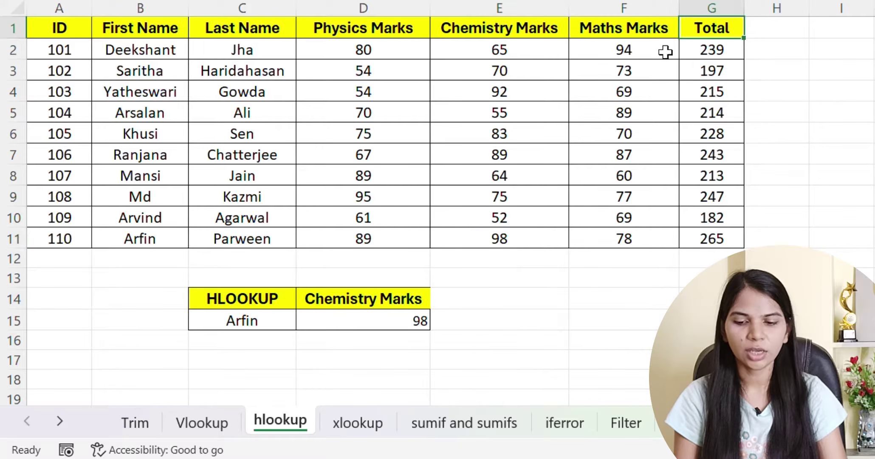
left_click(317, 303)
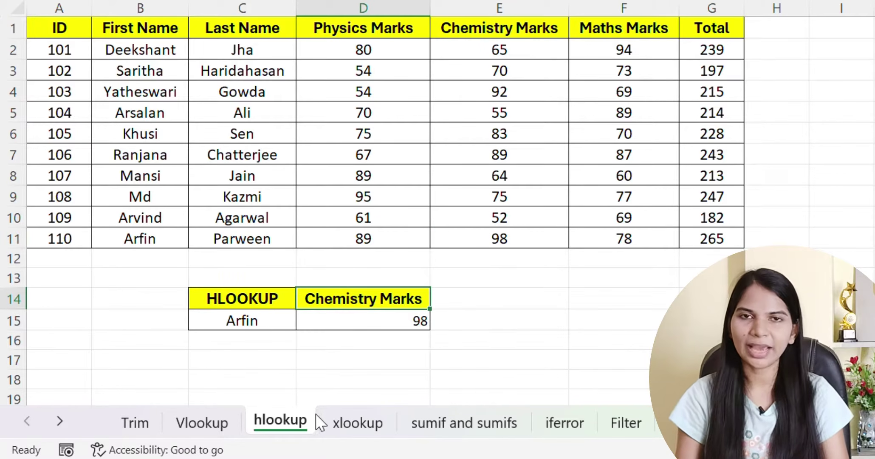
key("ctrl+c")
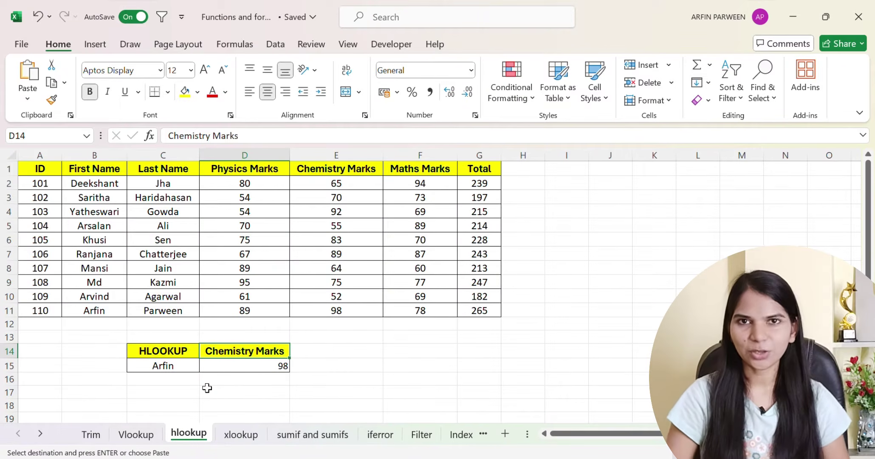
Step: Switch to the xlookup sheet and locate the XLOOKUP block below the marks table
left_click(240, 435)
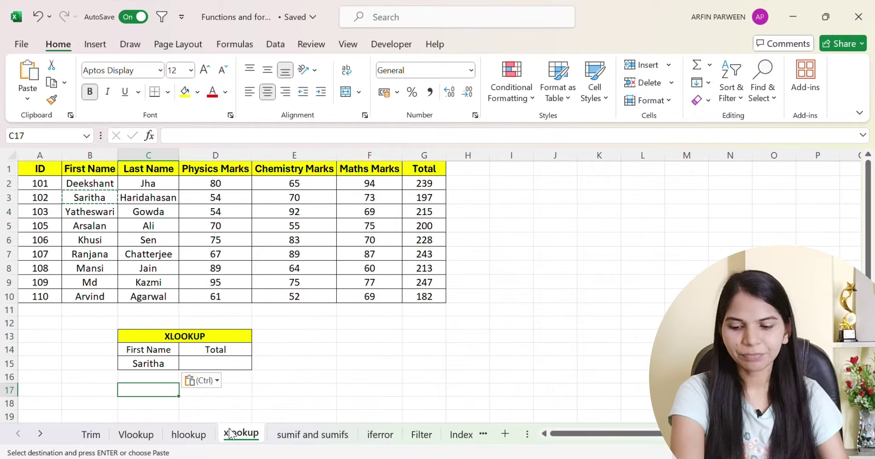
left_click(289, 364)
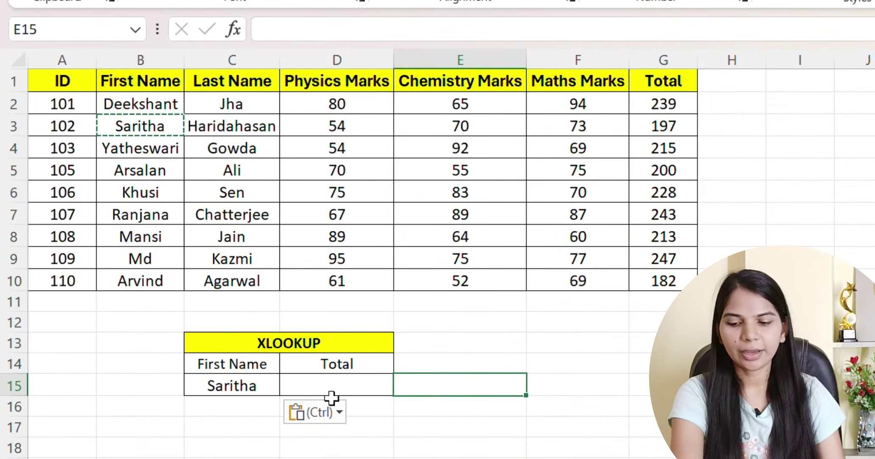
left_click(275, 343)
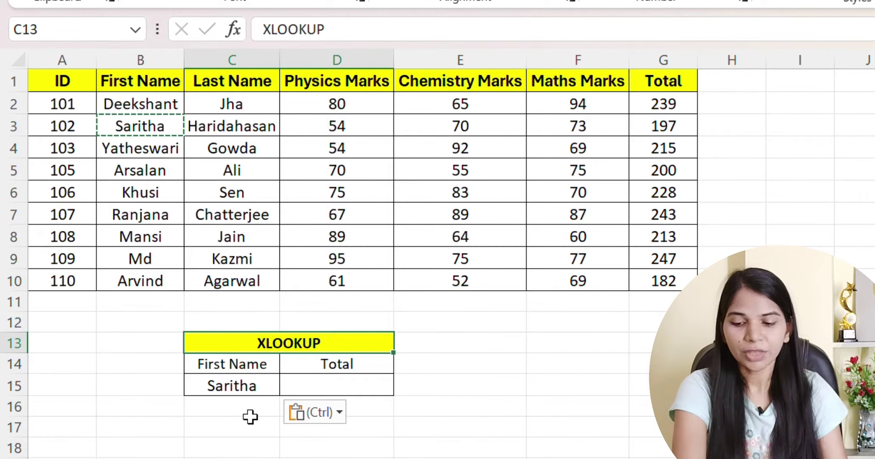
Step: Begin an XLOOKUP formula in D15 with the first name in C15 as the lookup value
left_click(295, 386)
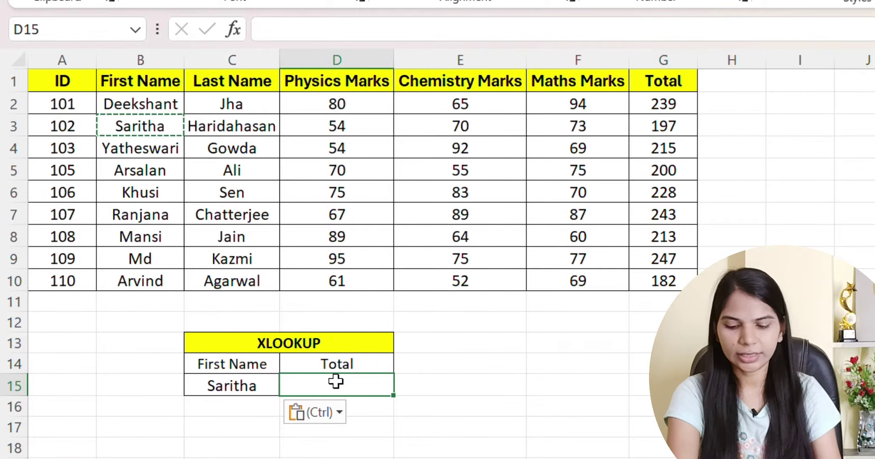
type("=xl")
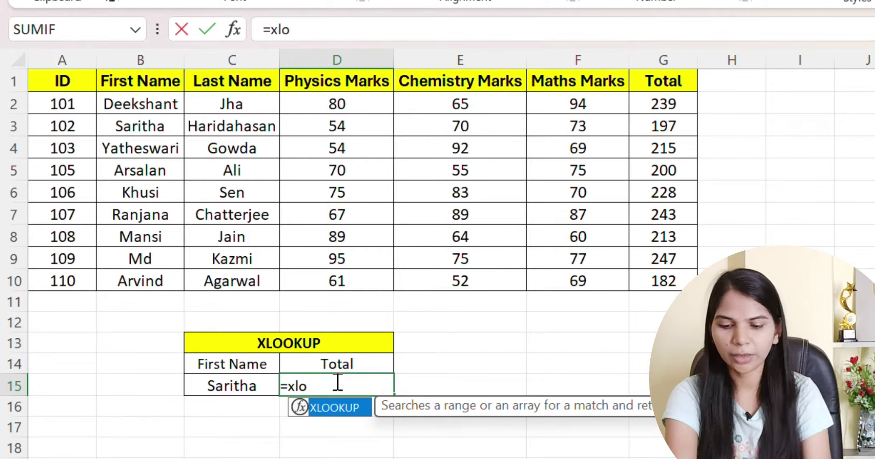
type("o")
key("Tab")
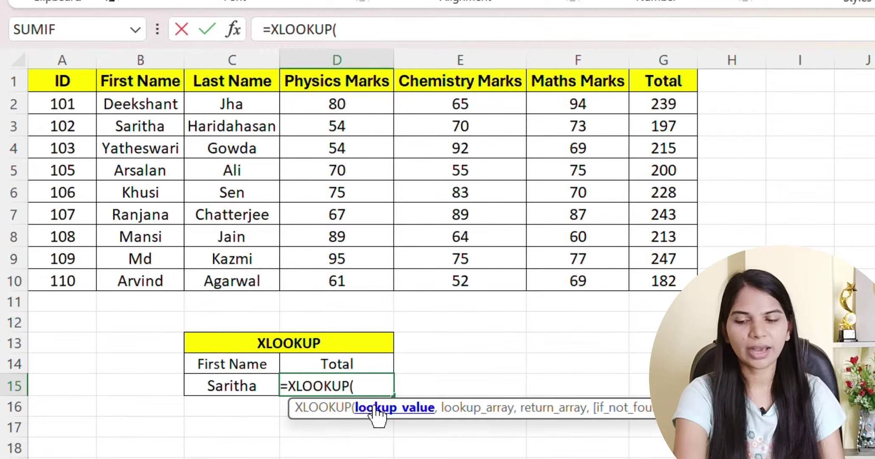
left_click(251, 388)
type(",")
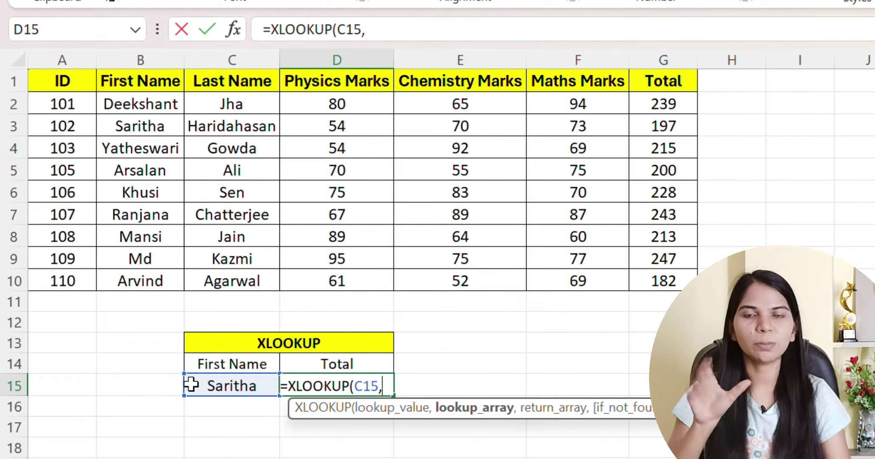
Step: Complete the D15 formula with B1:B10 as the lookup array and the Total column G1:G10 as the return array
left_click_drag(110, 84, 135, 287)
type(",")
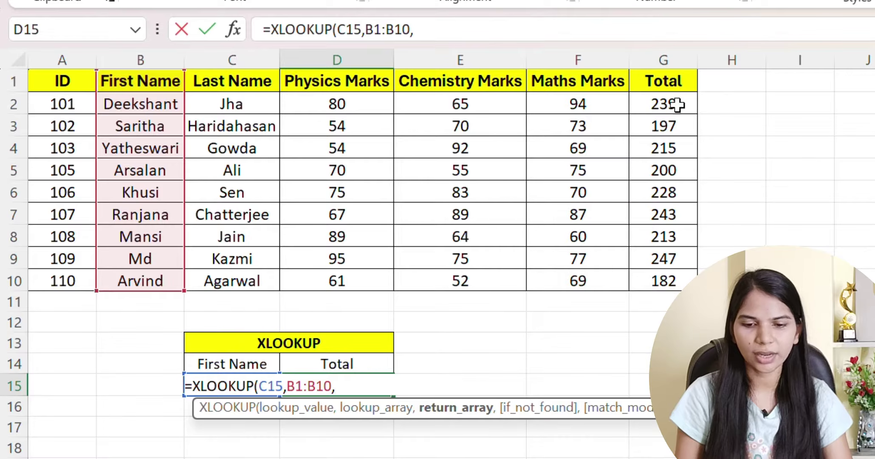
left_click_drag(670, 90, 664, 280)
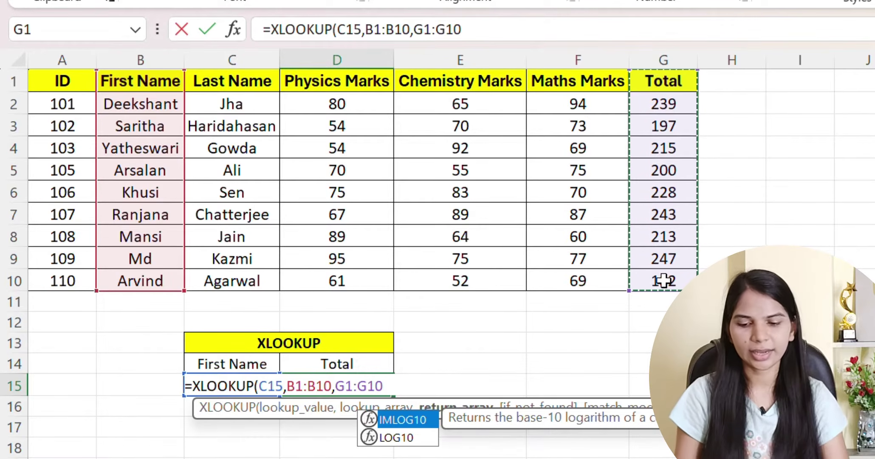
type(")")
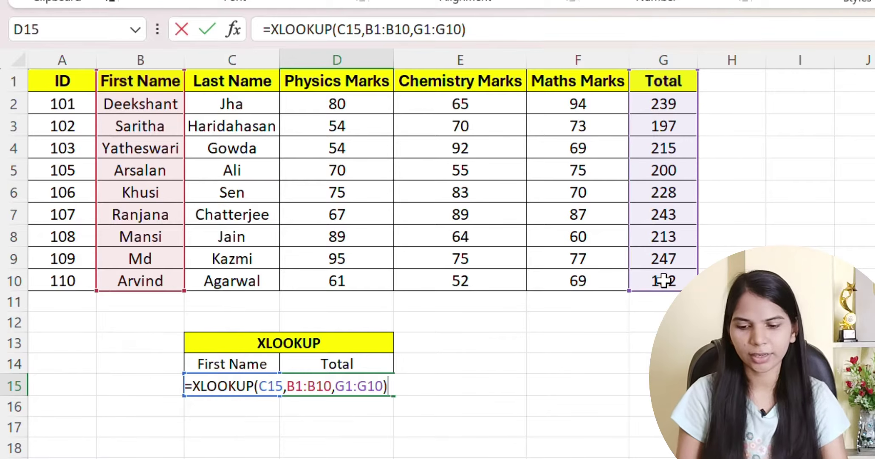
key("Return")
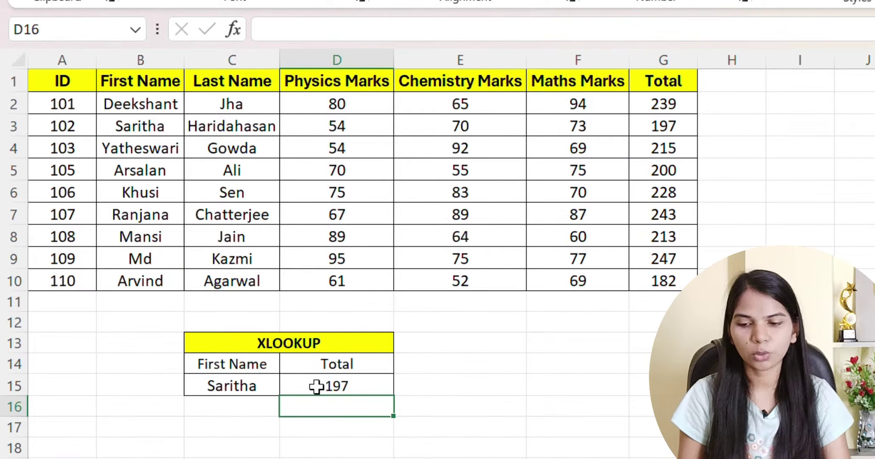
Step: Check the XLOOKUP result in D15 against the student's first name in B3 and total in G3
left_click(170, 126)
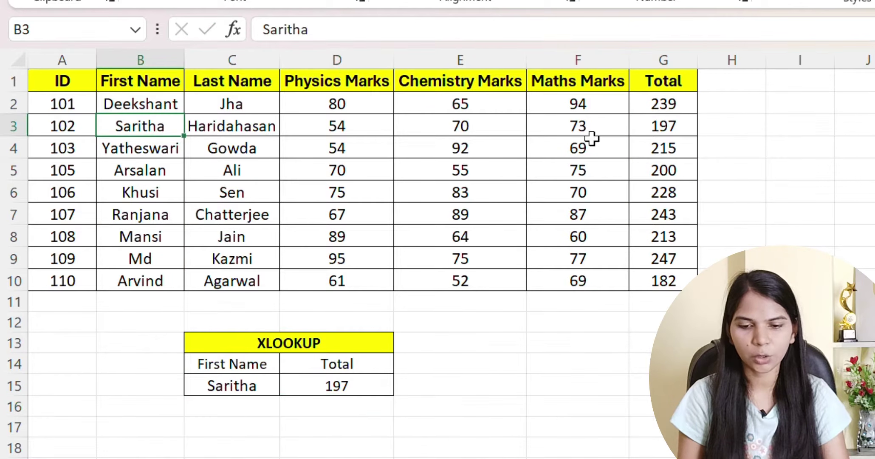
left_click(640, 127)
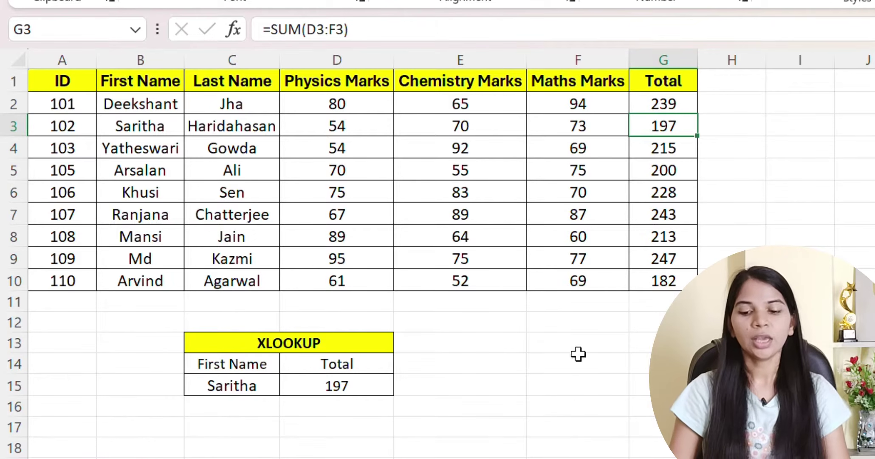
left_click(524, 389)
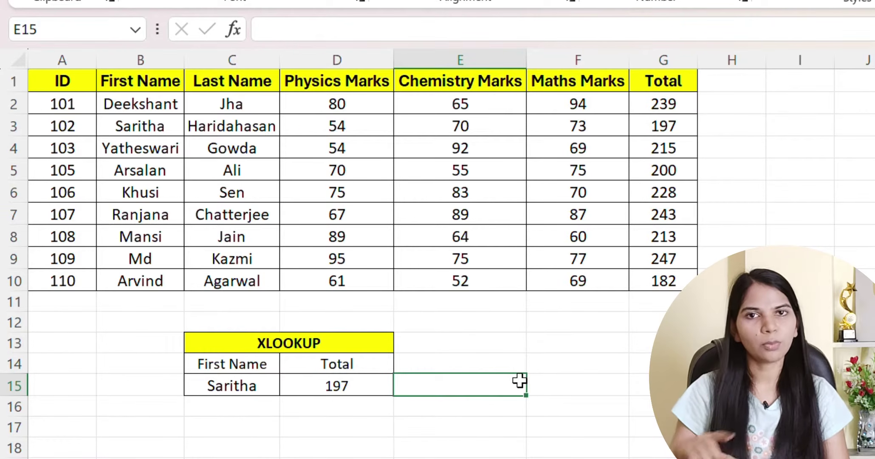
left_click(363, 363)
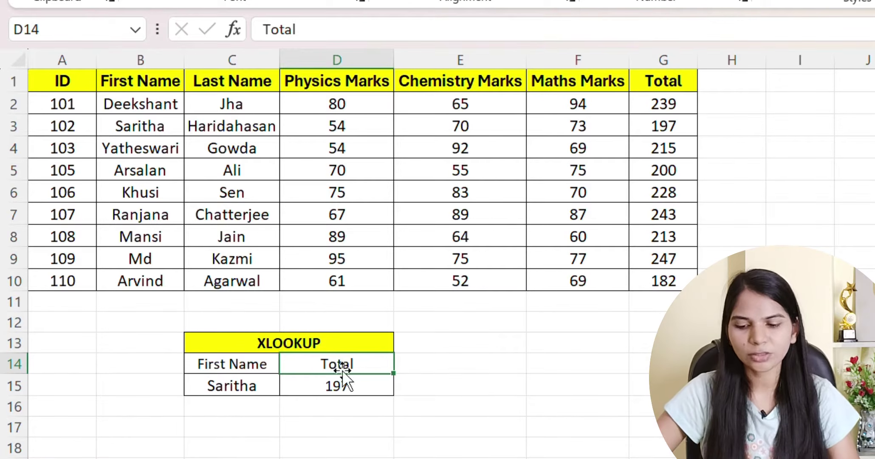
left_click(324, 342)
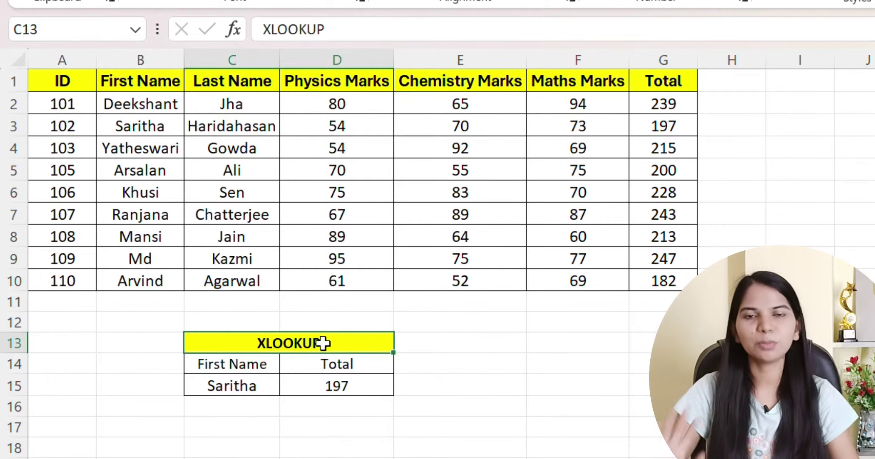
Step: Change the heading in D14 to ID and clear the formula from D15
left_click(360, 365)
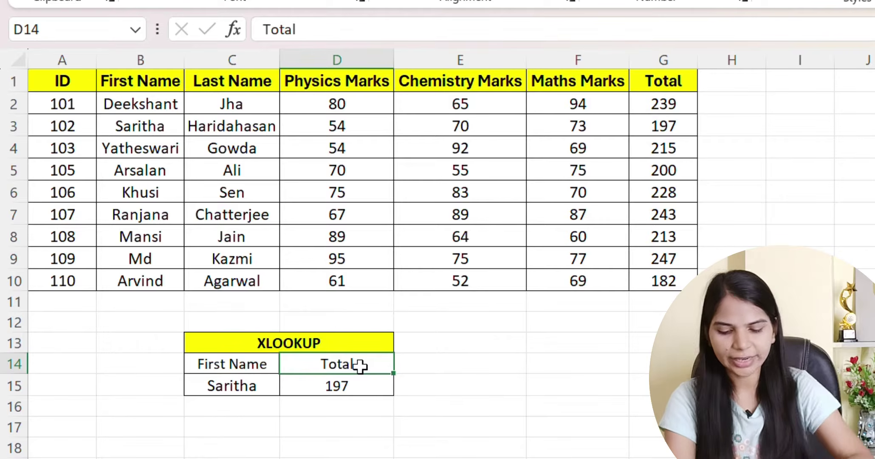
type("ID")
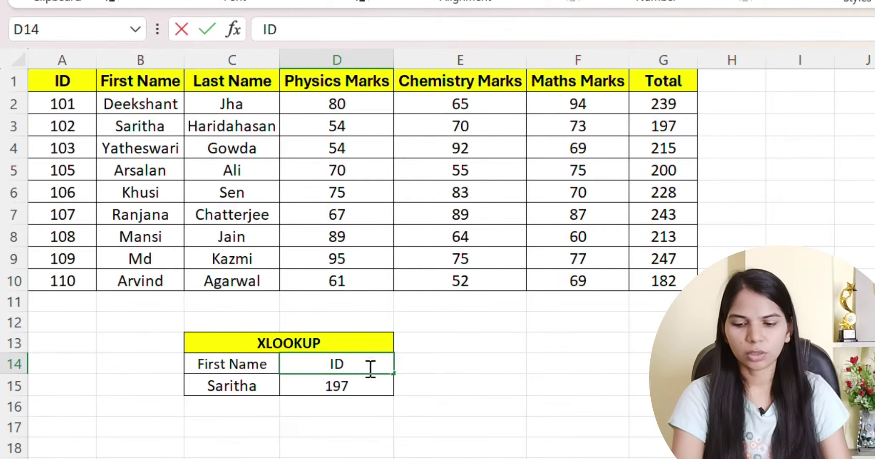
left_click(399, 382)
left_click(378, 385)
key("Delete")
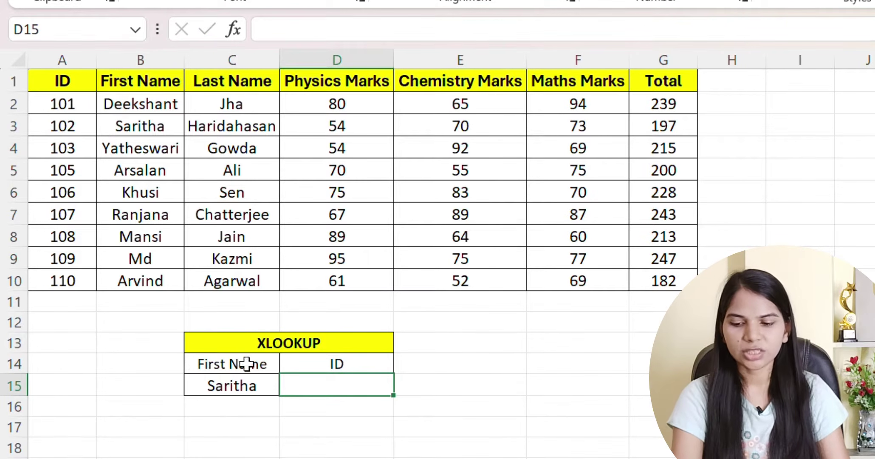
Step: Compare the positions of the First Name column and the ID column in the marks table
left_click(241, 404)
left_click(317, 365)
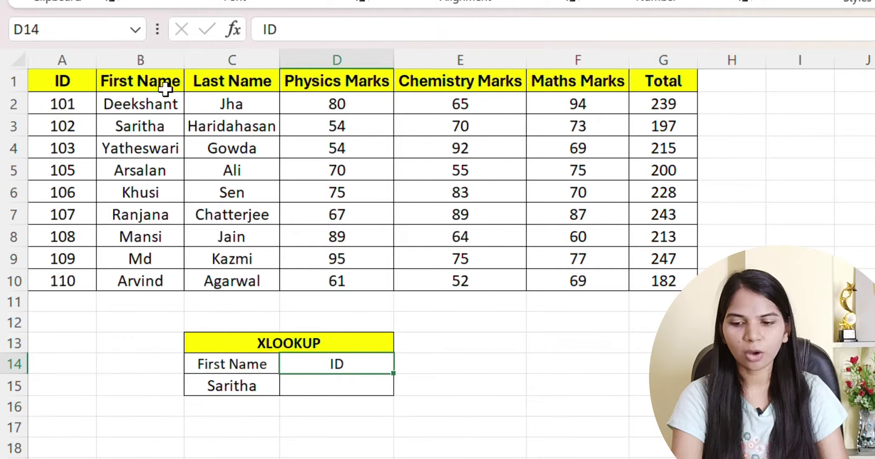
left_click_drag(166, 84, 159, 242)
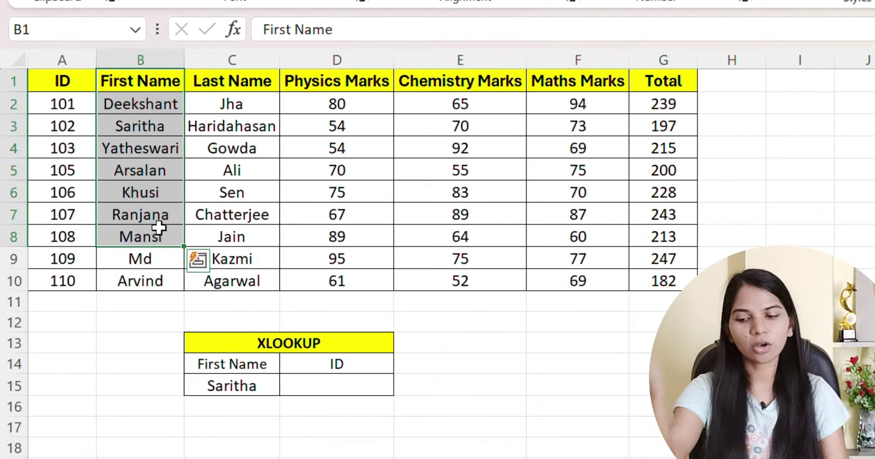
left_click_drag(62, 86, 69, 289)
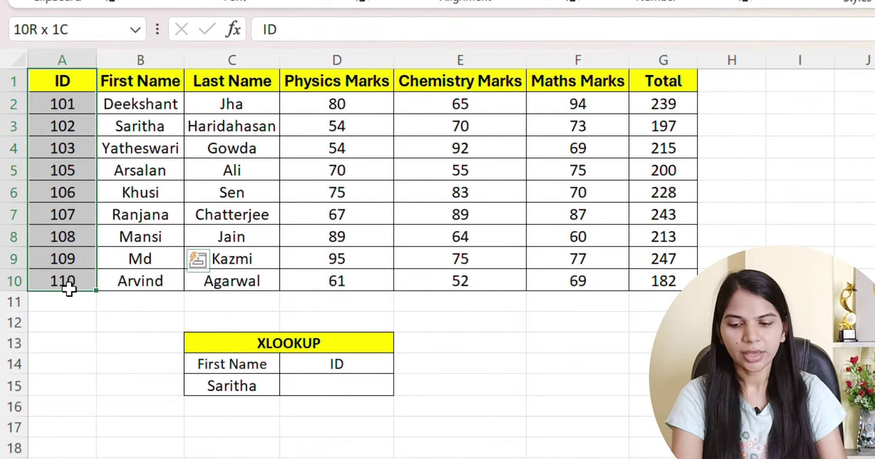
Step: Start a new XLOOKUP formula in D15 for the ID, using C15 as the lookup value
left_click(342, 387)
type("=")
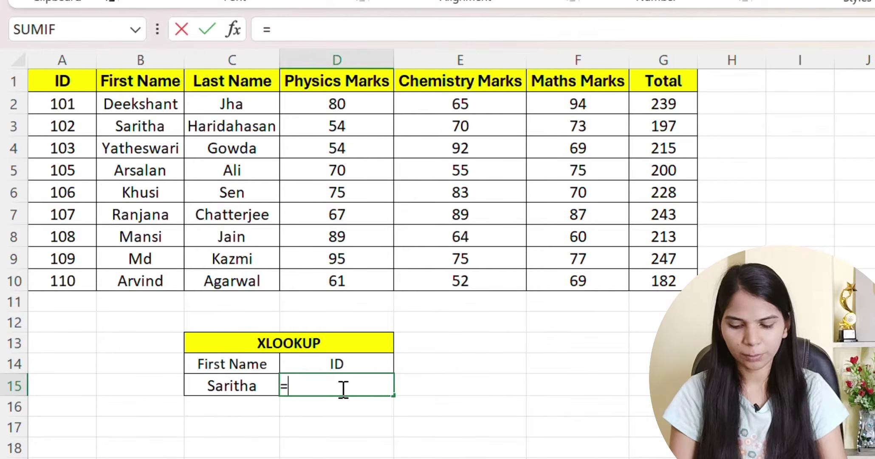
type("x")
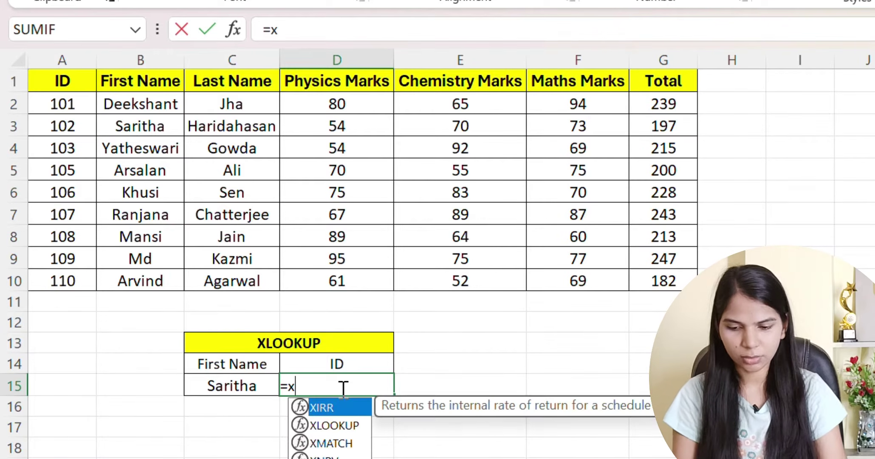
type("l")
key("Tab")
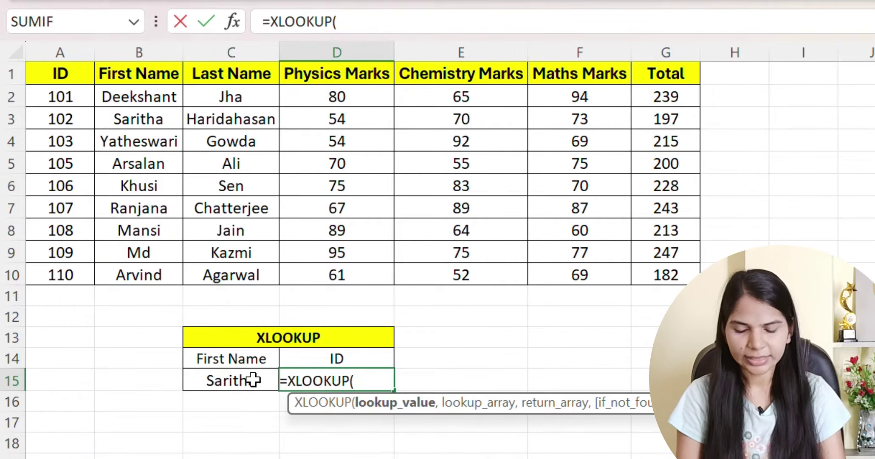
left_click(253, 380)
type(",")
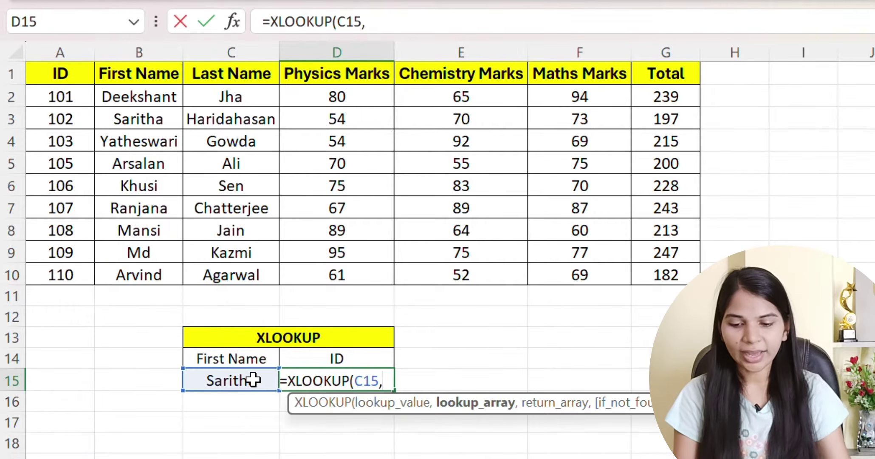
Step: Finish the D15 formula with B1:B10 as the lookup array and the ID column A1:A10 as the return array
left_click_drag(136, 77, 152, 268)
type(",")
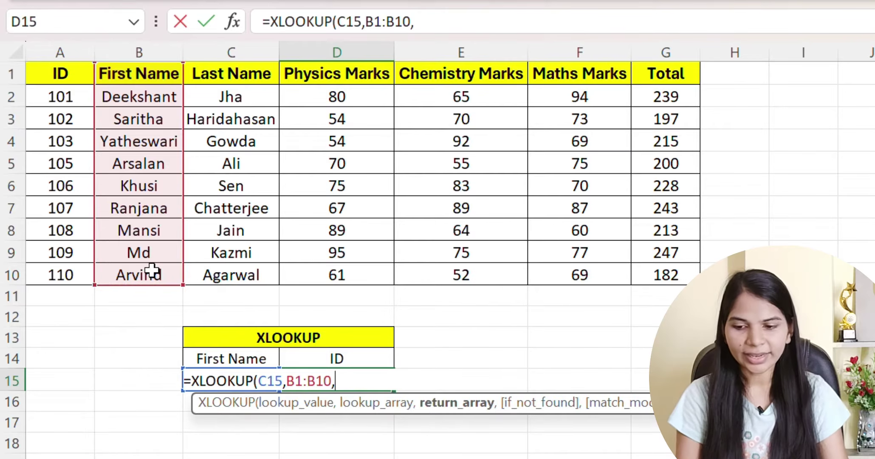
left_click_drag(65, 77, 74, 263)
type(")")
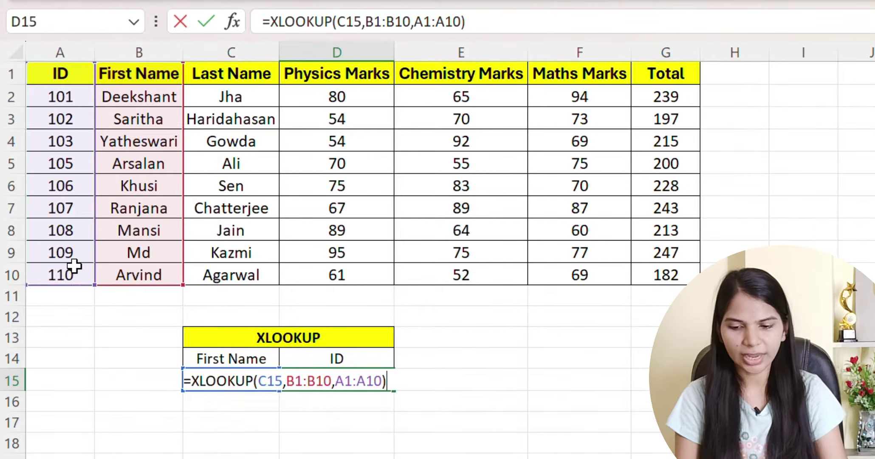
key("Return")
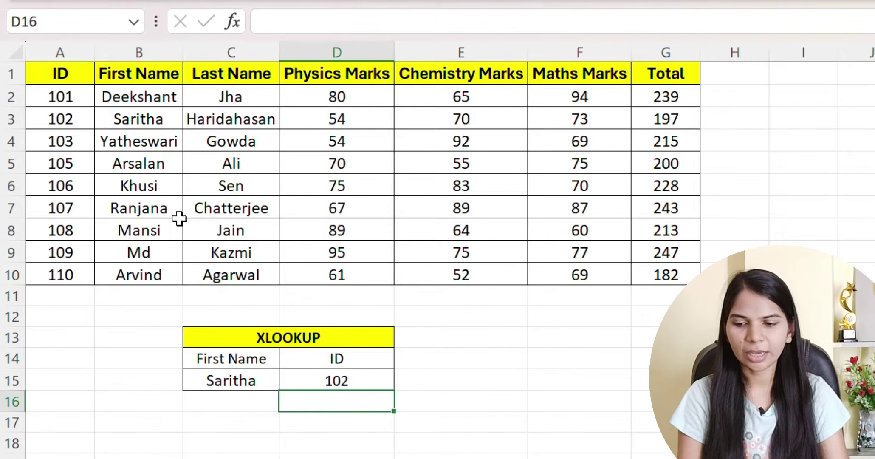
Step: Check the ID returned by XLOOKUP against the matching student's row in the marks table
left_click(67, 117)
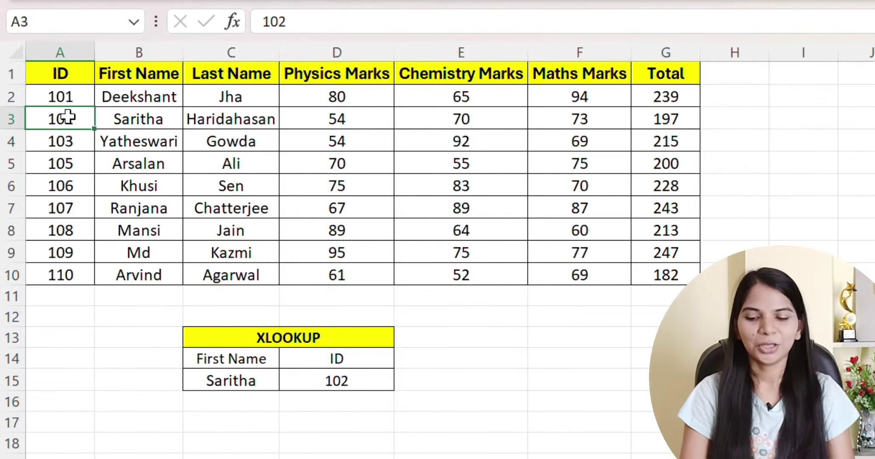
left_click(291, 340)
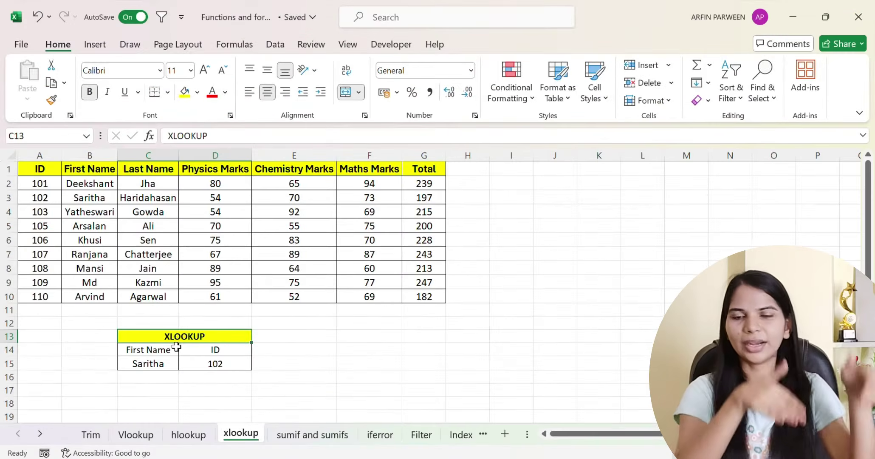
left_click(330, 345)
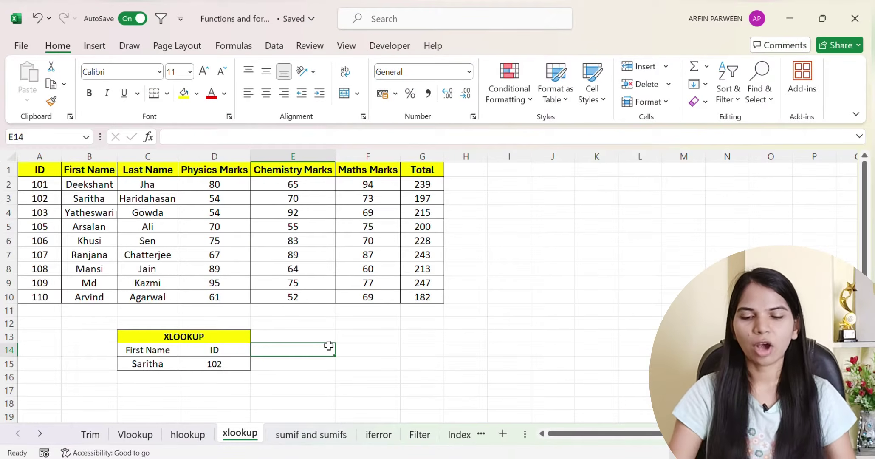
Step: Open the "sumif and sumifs" sheet and examine its table of names, subjects, standards and marks
left_click(305, 436)
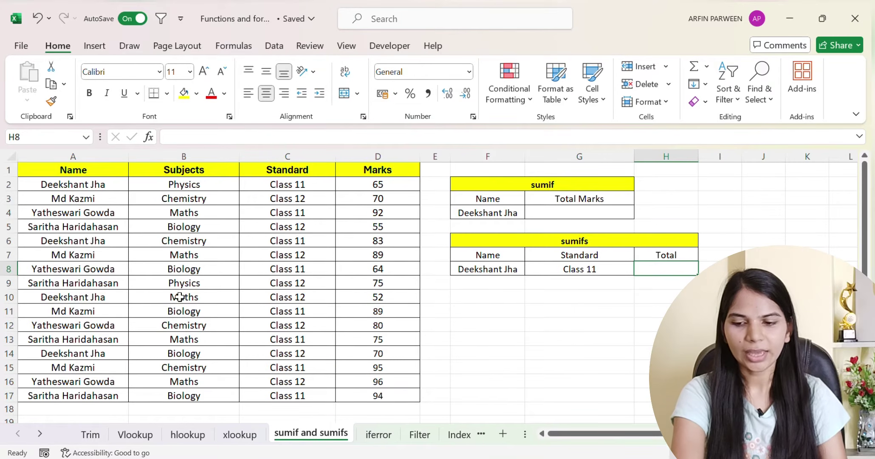
left_click_drag(65, 171, 353, 390)
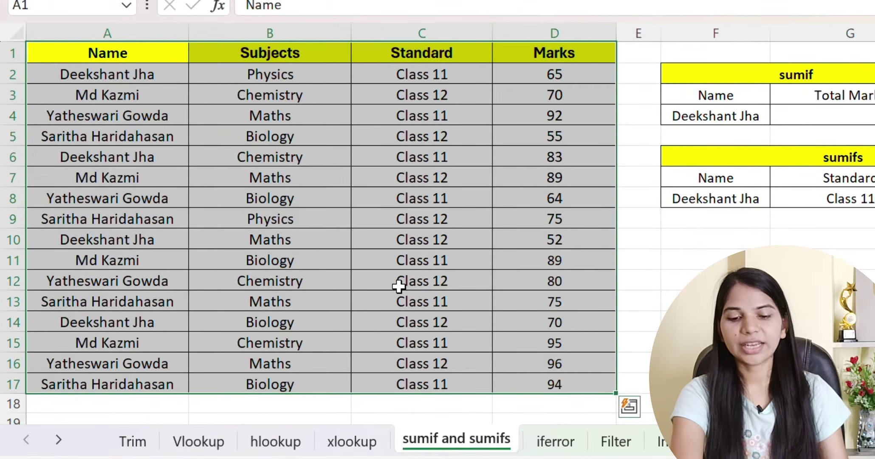
left_click(398, 286)
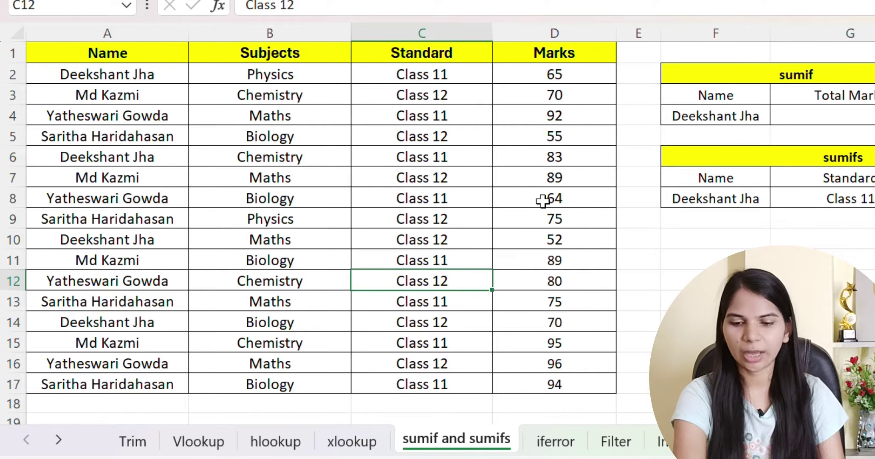
left_click_drag(568, 78, 561, 385)
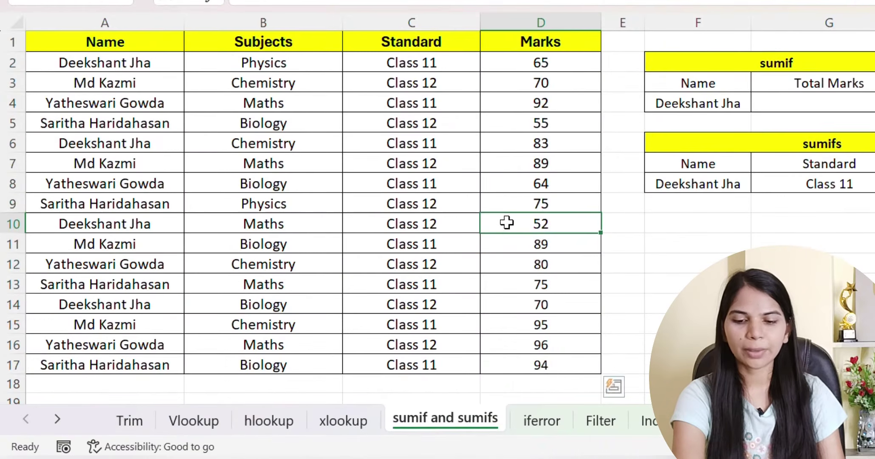
left_click(507, 222)
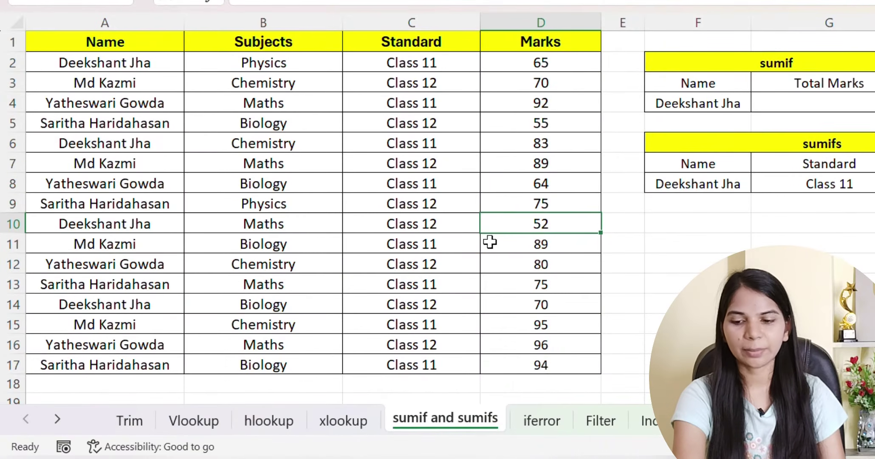
left_click(132, 64)
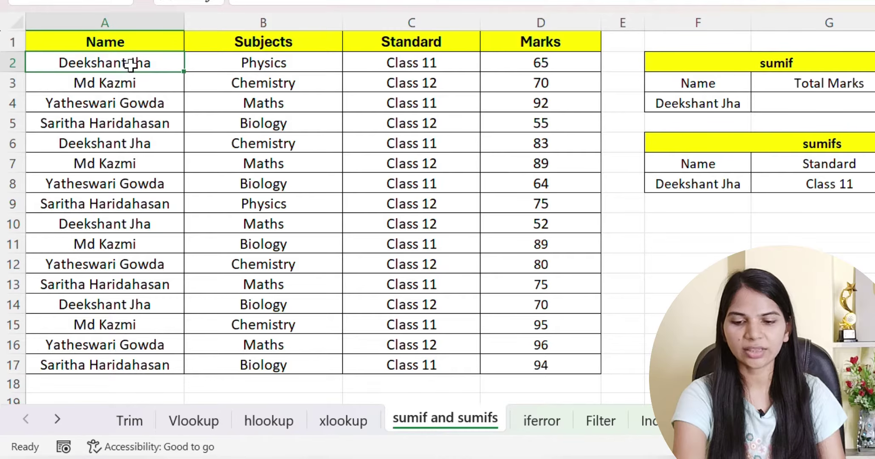
left_click(543, 63)
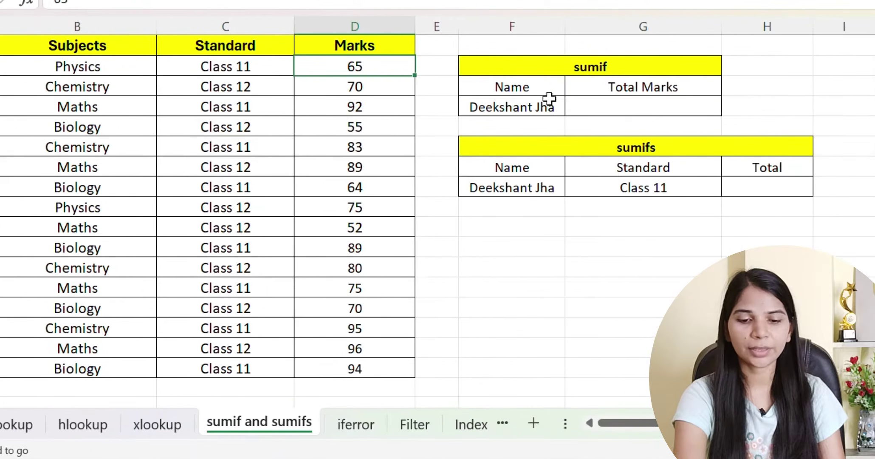
Step: Start a SUMIF formula in G4 for the student's total marks, using the Name column A1:A17 as the range
left_click(772, 63)
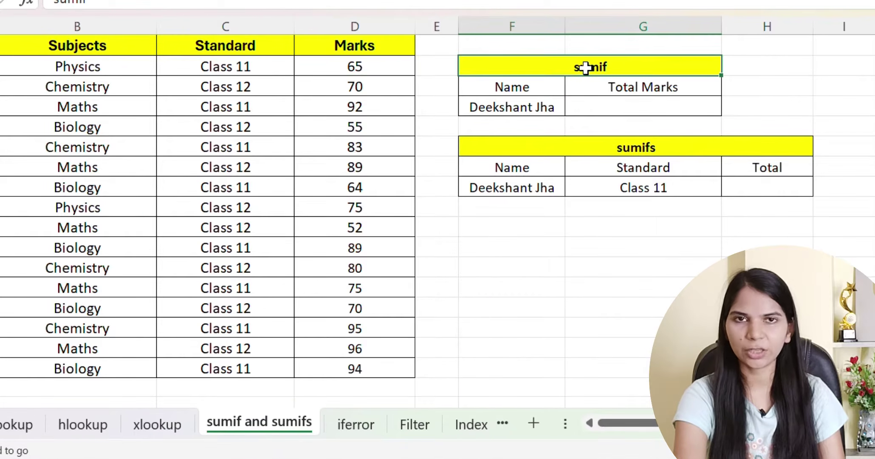
left_click(540, 108)
left_click(630, 87)
left_click(632, 109)
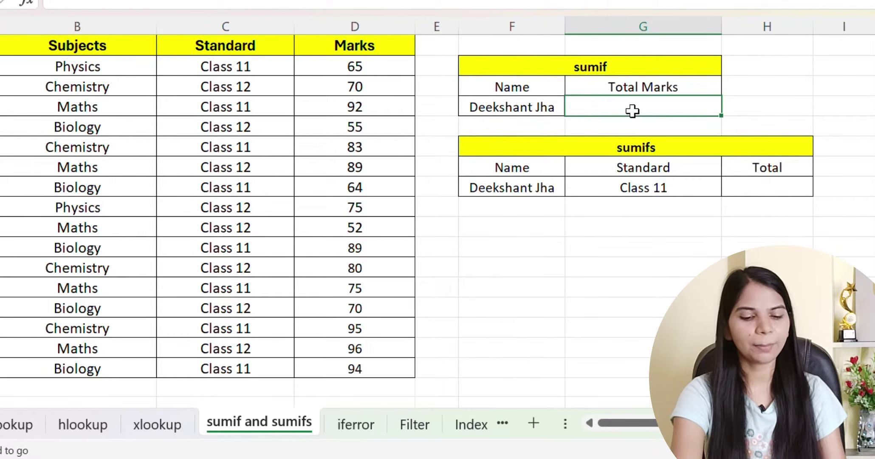
type("=sum")
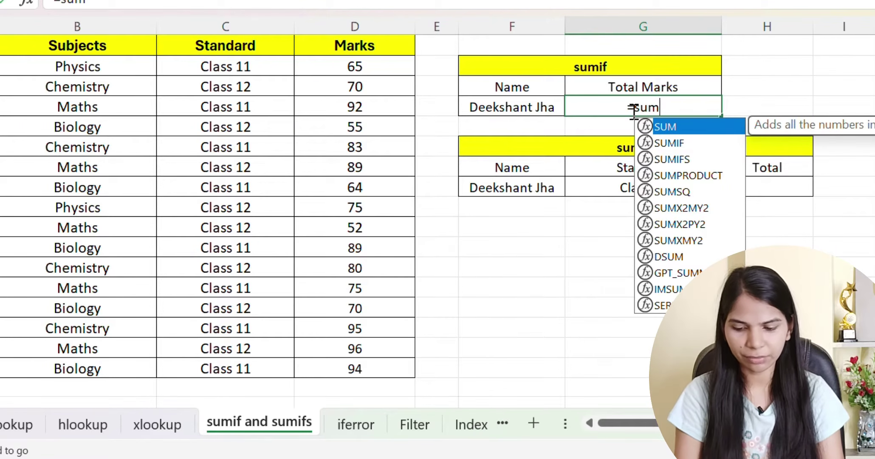
key("Down")
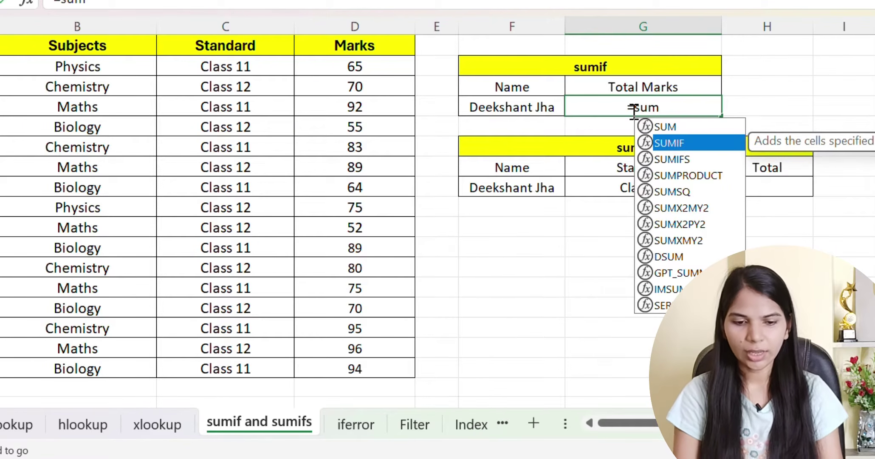
key("Tab")
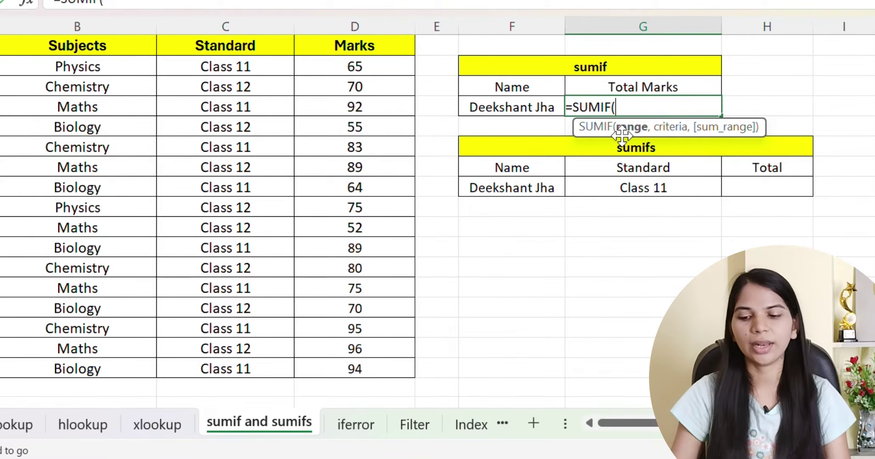
left_click_drag(117, 43, 161, 369)
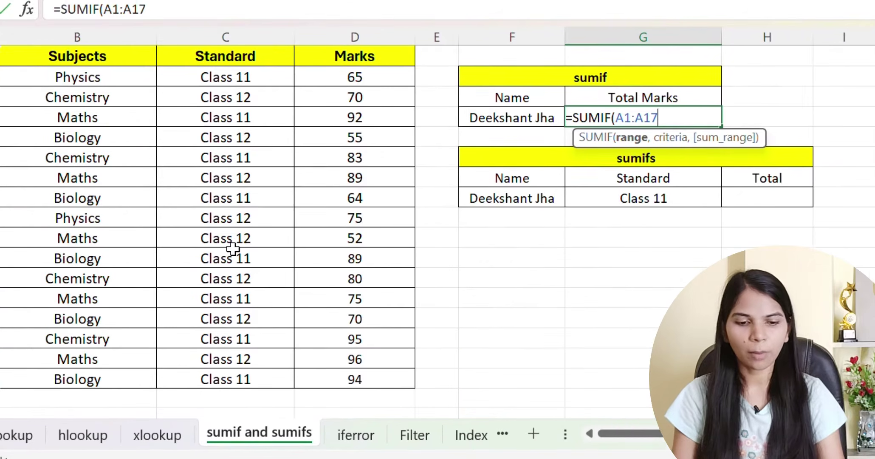
type(",")
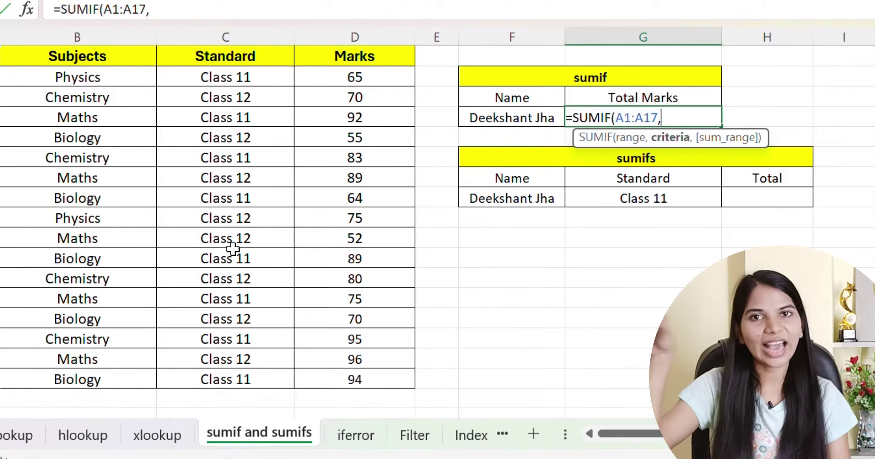
Step: Complete the SUMIF formula in G4 with F4 as the criteria and the Marks column D1:D17 as the sum range
left_click(486, 120)
type(",")
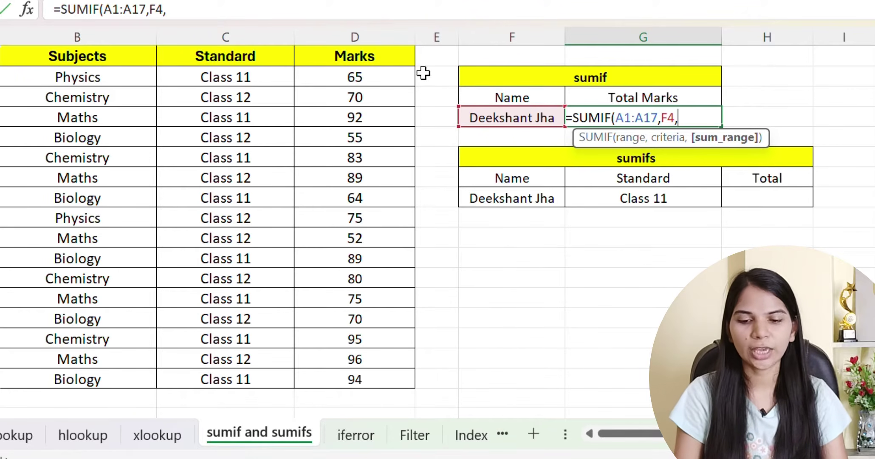
left_click_drag(365, 52, 395, 380)
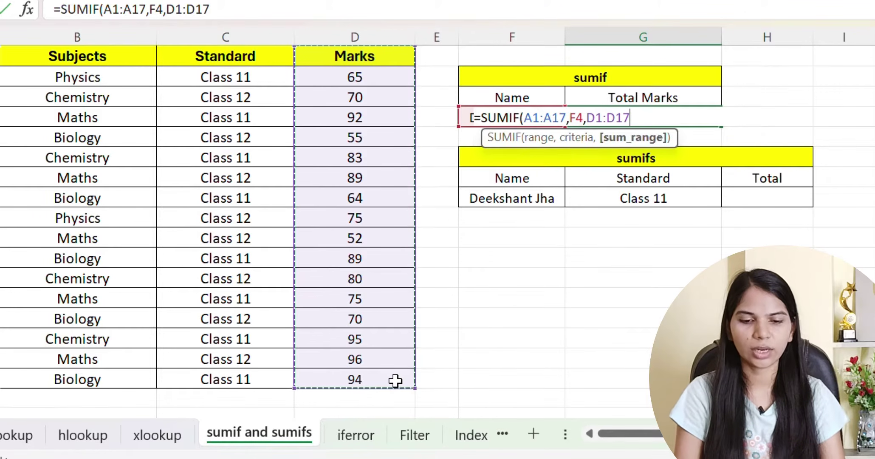
type(")")
key("Return")
Step: Compare the SUMIF total in G4 with the rows of the table that belong to the same student
left_click(620, 119)
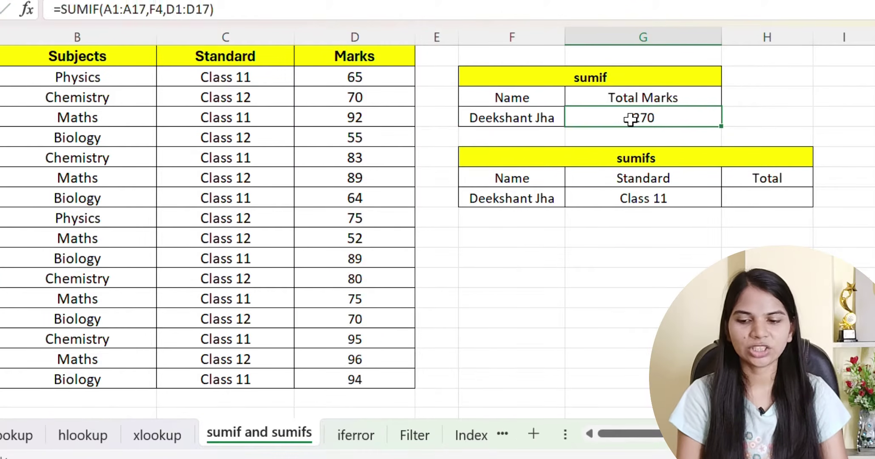
left_click_drag(0, 79, 115, 78)
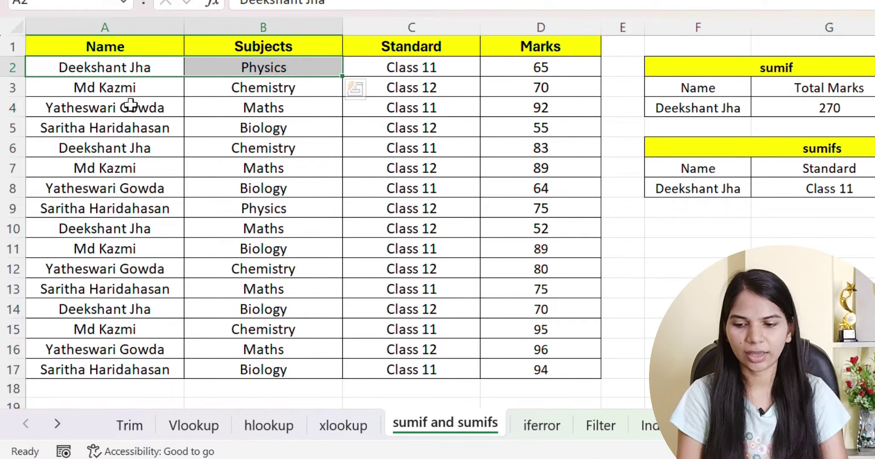
left_click(94, 147)
left_click(101, 232)
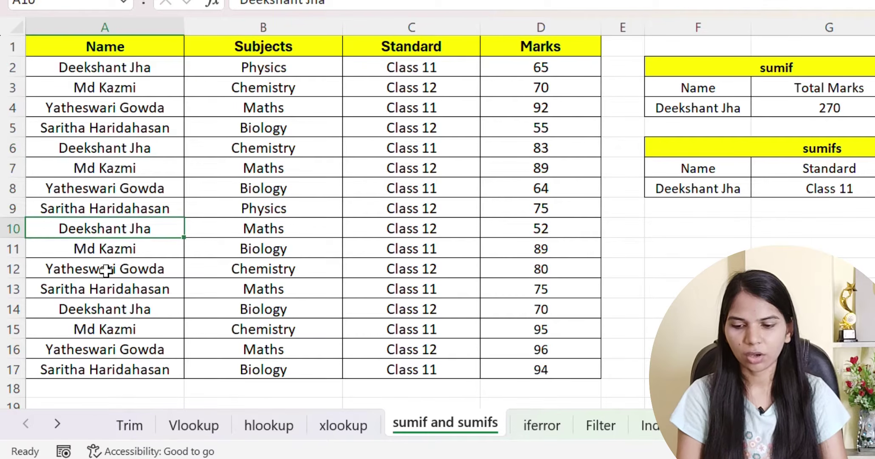
left_click(104, 308)
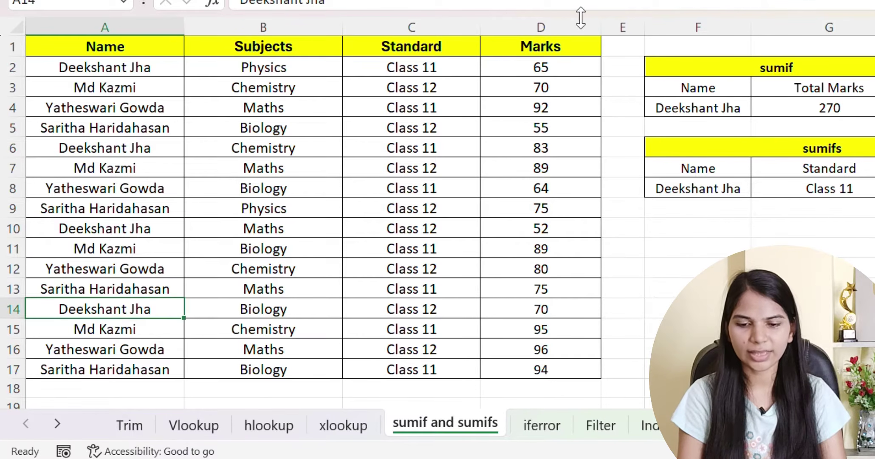
left_click(583, 68)
left_click_drag(799, 121, 795, 110)
left_click(795, 109)
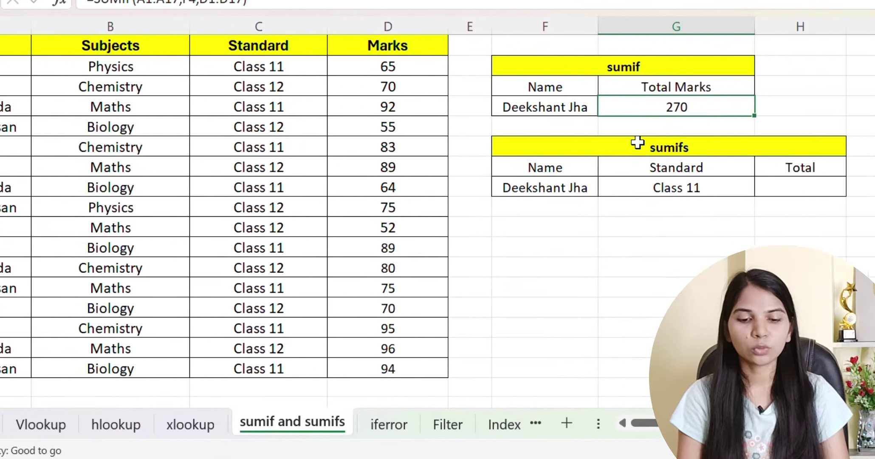
Step: Start a SUMIFS formula in H8 of the sumifs block, with the Marks column D1:D17 as the sum range
left_click(791, 145)
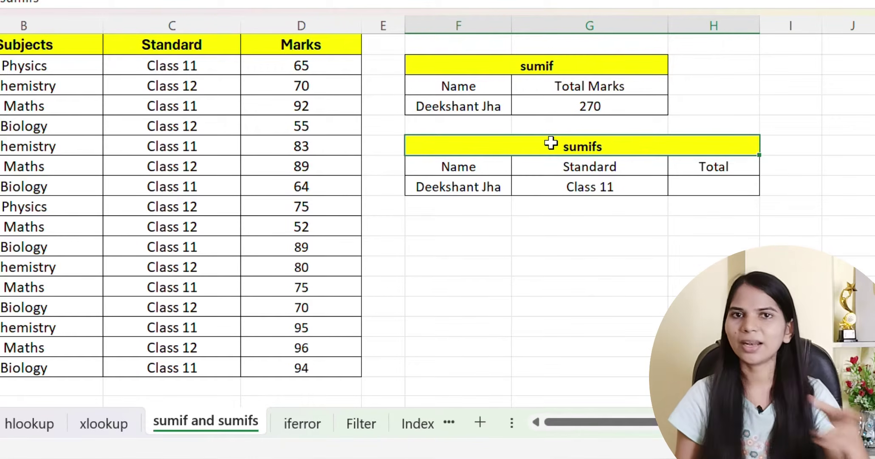
left_click(485, 189)
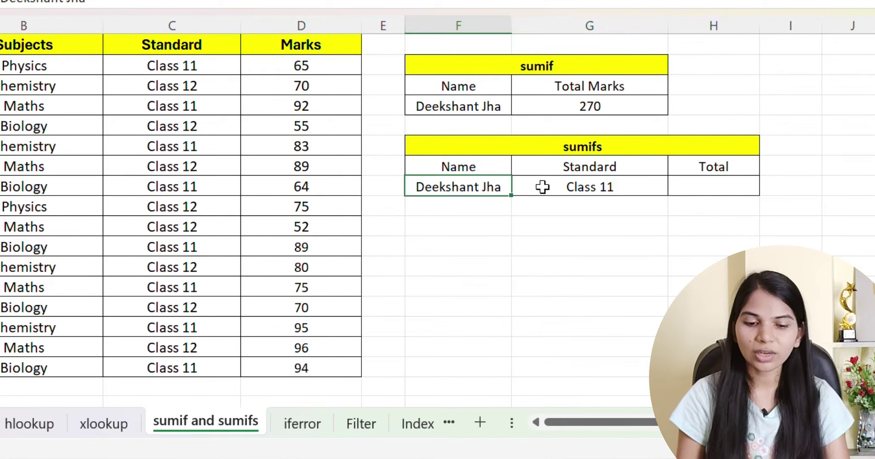
left_click(559, 187)
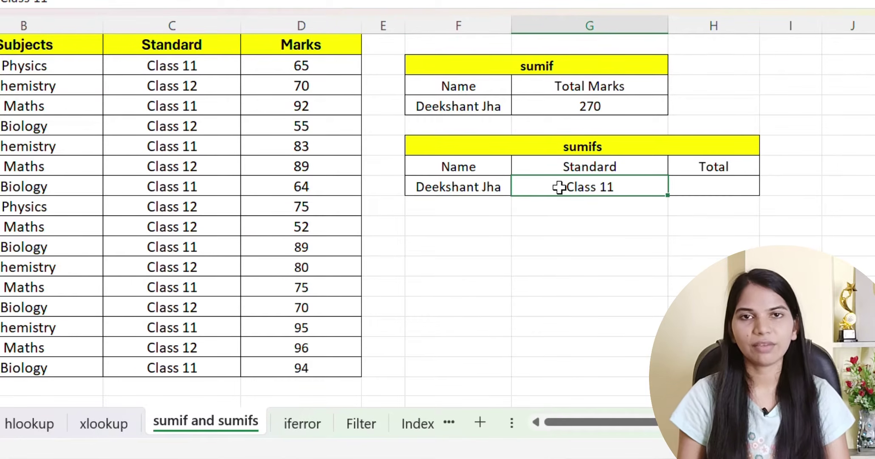
left_click(713, 187)
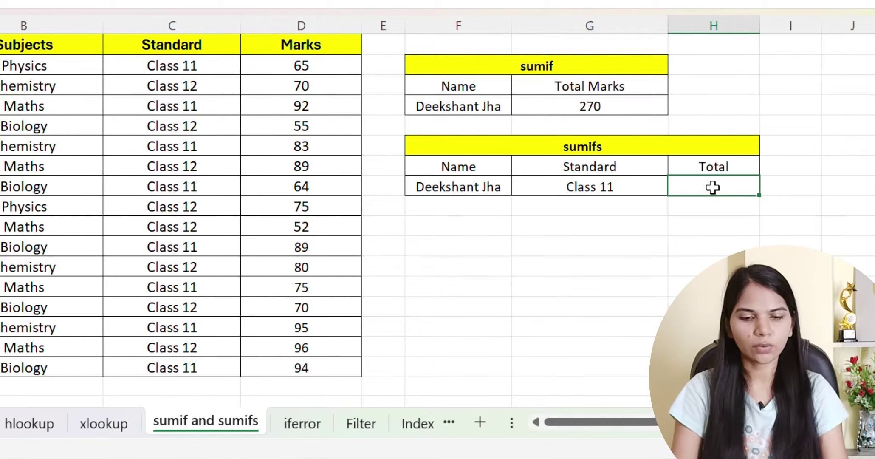
type("=sumifs")
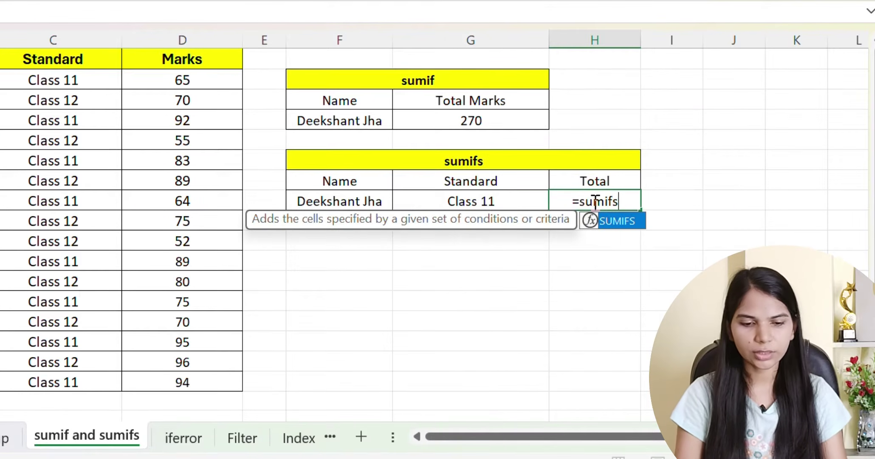
key("Tab")
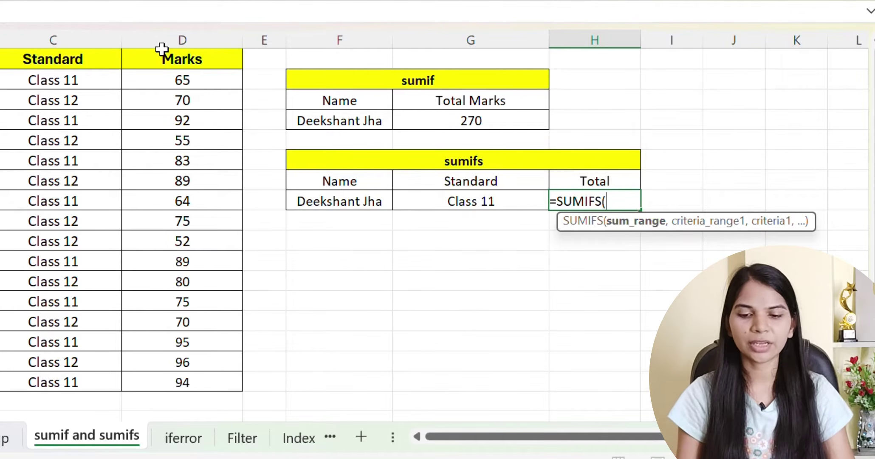
left_click_drag(163, 54, 189, 390)
type(",")
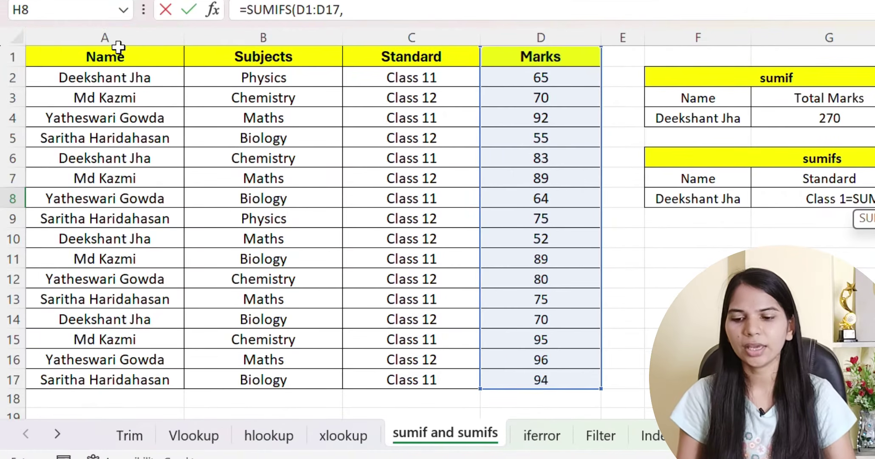
Step: Add the Name column A1:A17 as the first criteria range and F8 as its criterion in the SUMIFS formula
left_click_drag(121, 57, 88, 376)
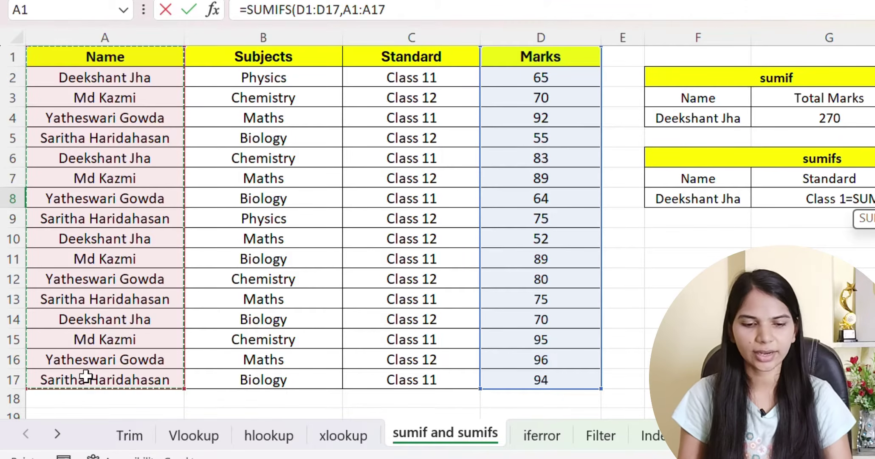
type(",")
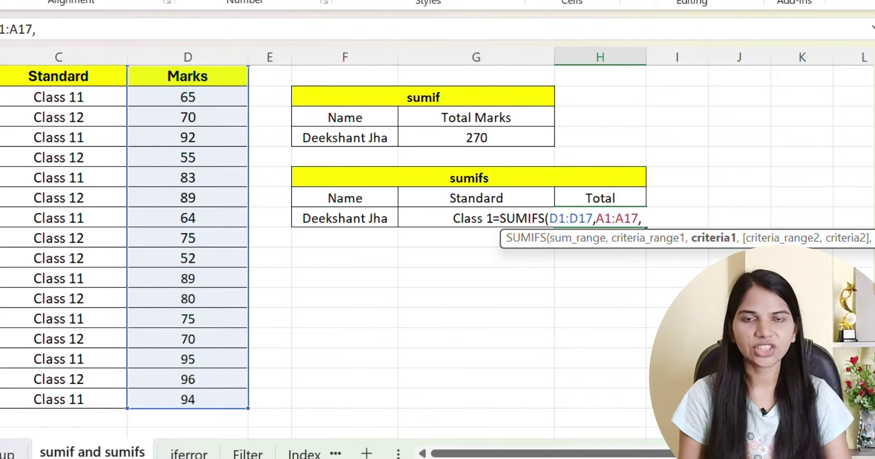
left_click(328, 220)
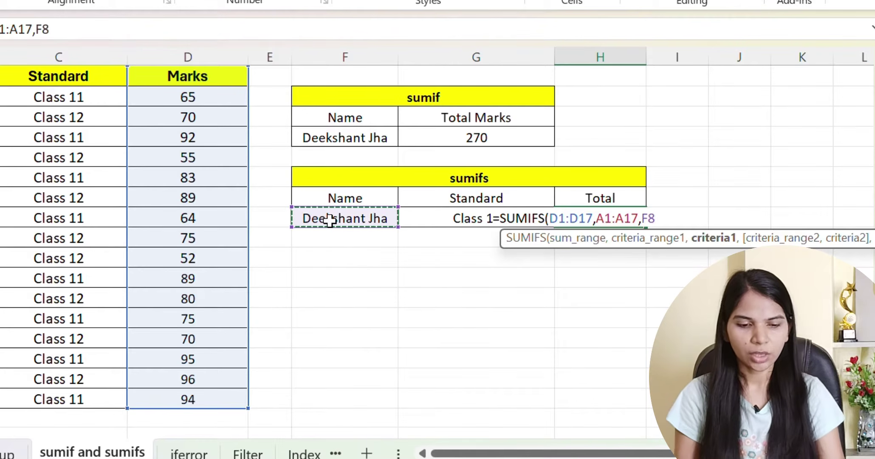
type(",")
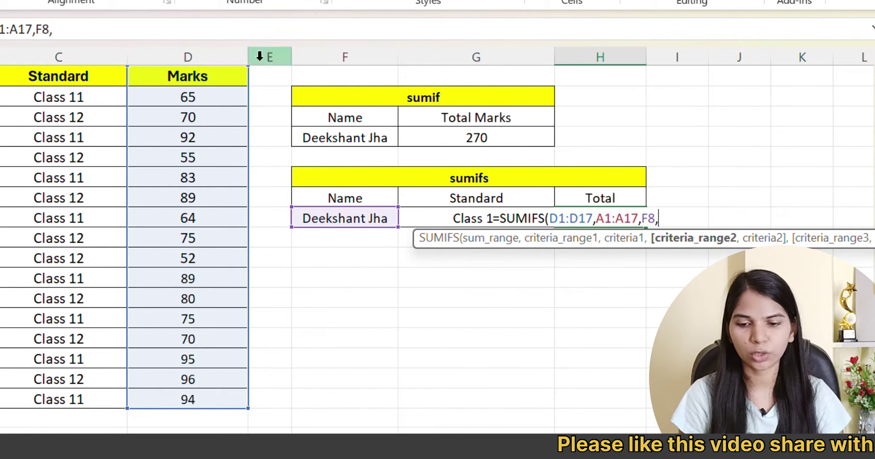
Step: Complete the SUMIFS formula in H8 with the Standard column C1:C17 as the second criteria range and G8 as its criterion
left_click_drag(109, 76, 85, 390)
type(",")
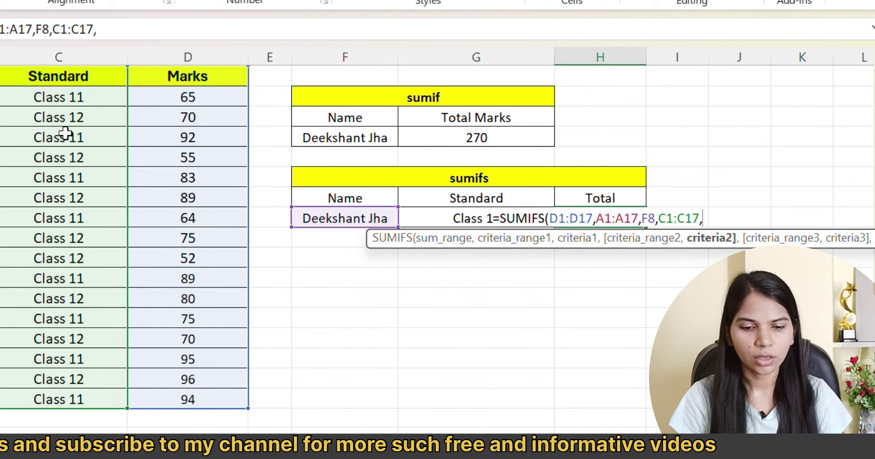
left_click(458, 218)
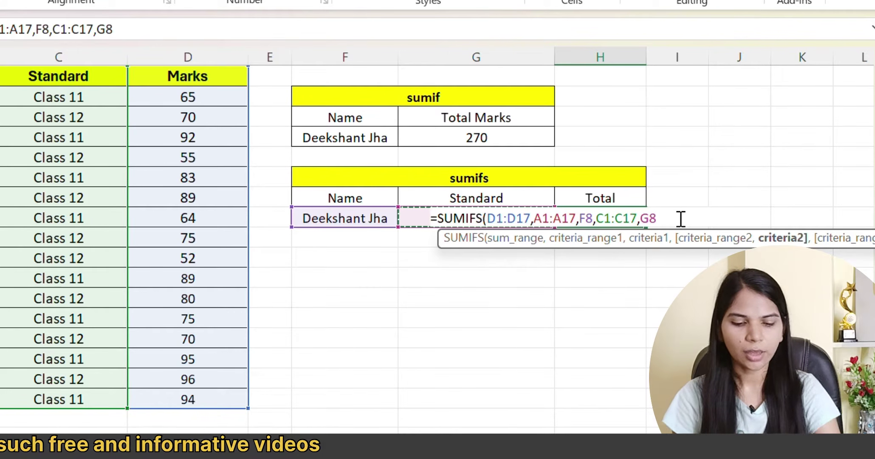
type(")")
key("Return")
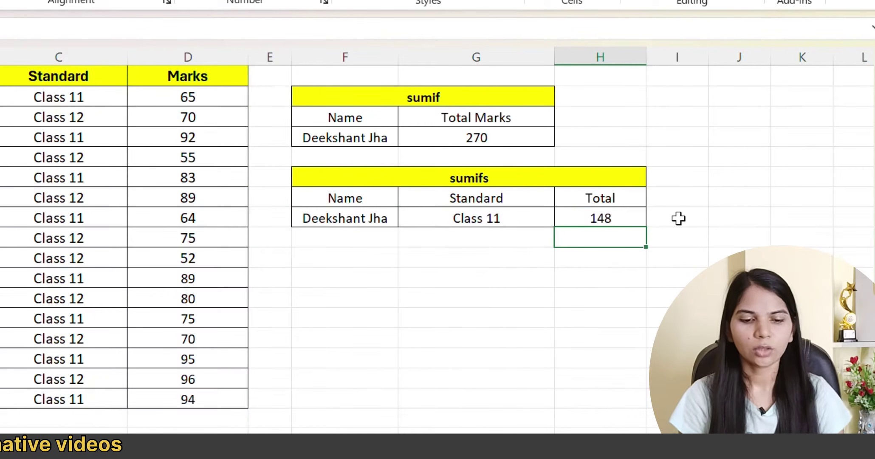
Step: Compare the SUMIFS total in H8 with the table rows that match both the student's name and Class 11
left_click_drag(368, 219, 581, 214)
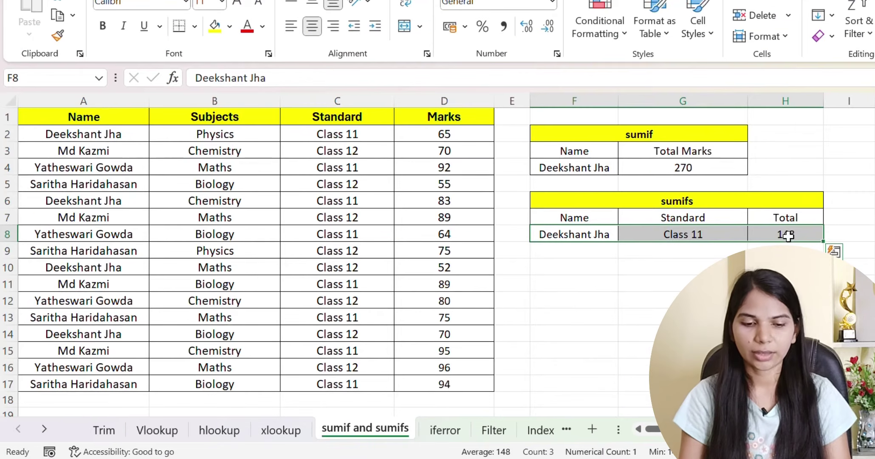
left_click(587, 216)
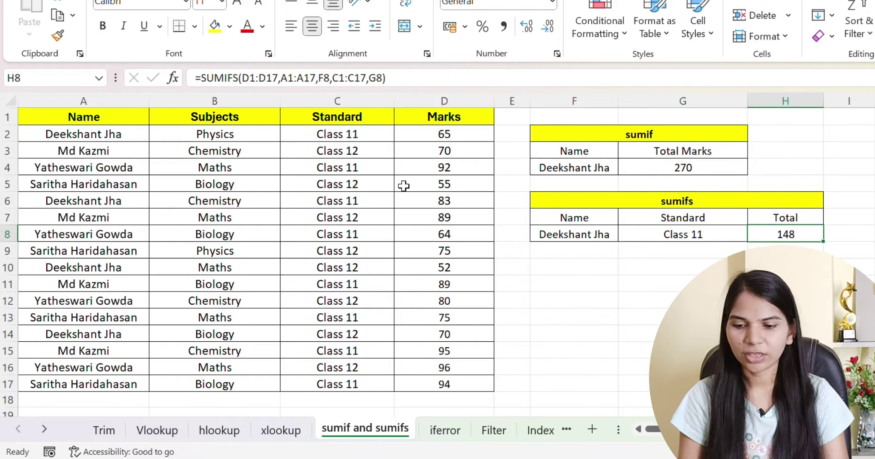
left_click_drag(82, 134, 297, 133)
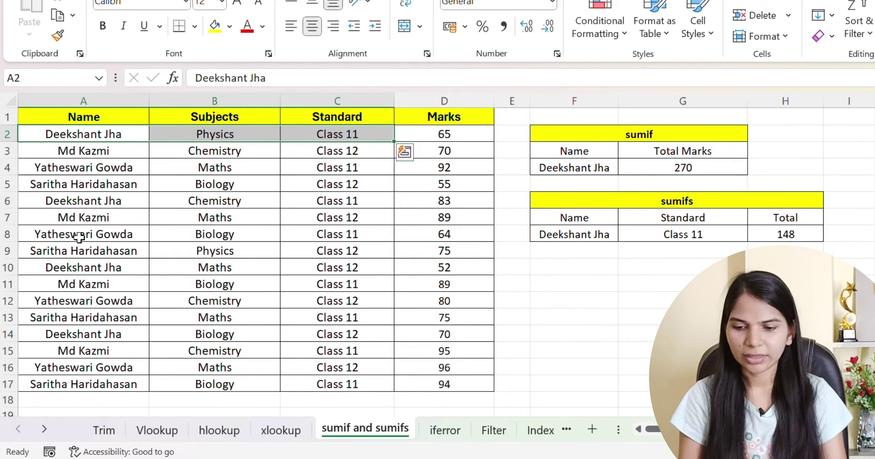
left_click(327, 202)
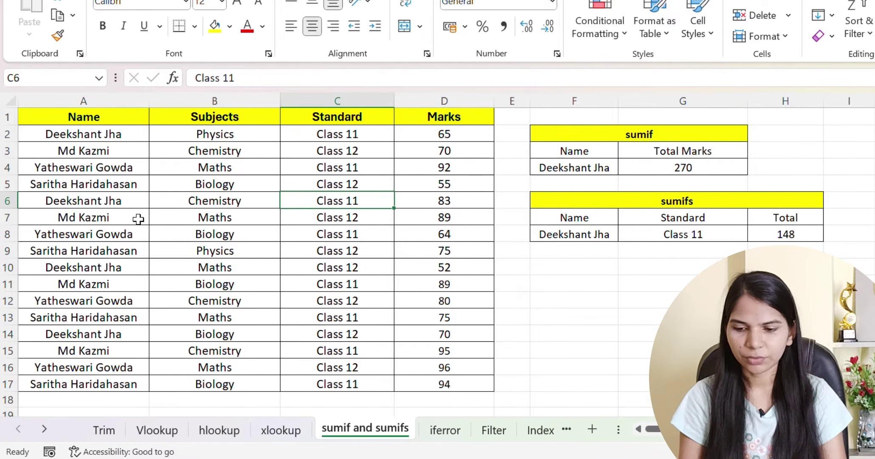
left_click(114, 271)
left_click(180, 271)
left_click(338, 267)
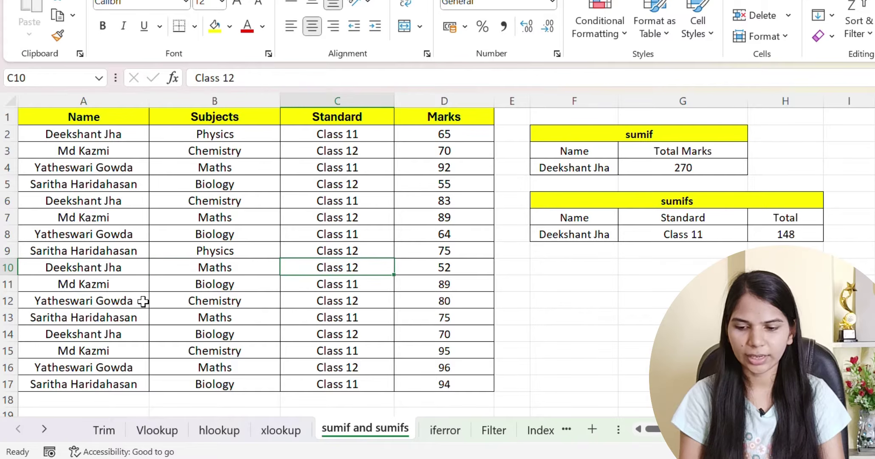
left_click_drag(123, 340, 355, 348)
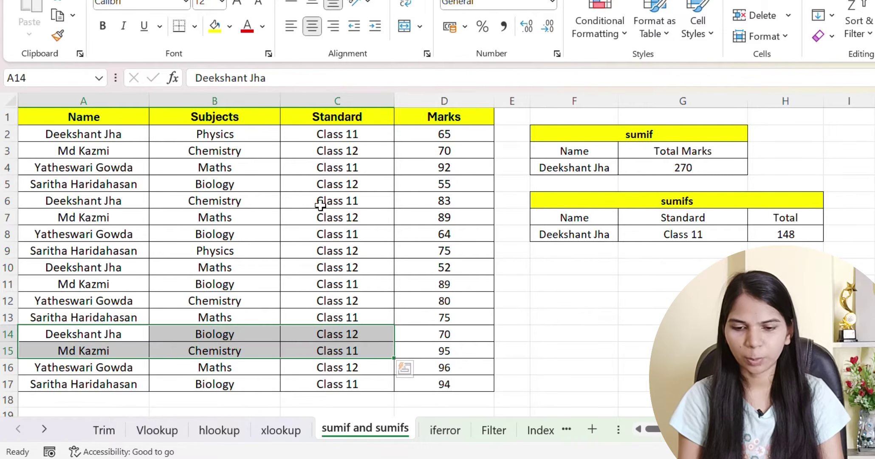
left_click(765, 236)
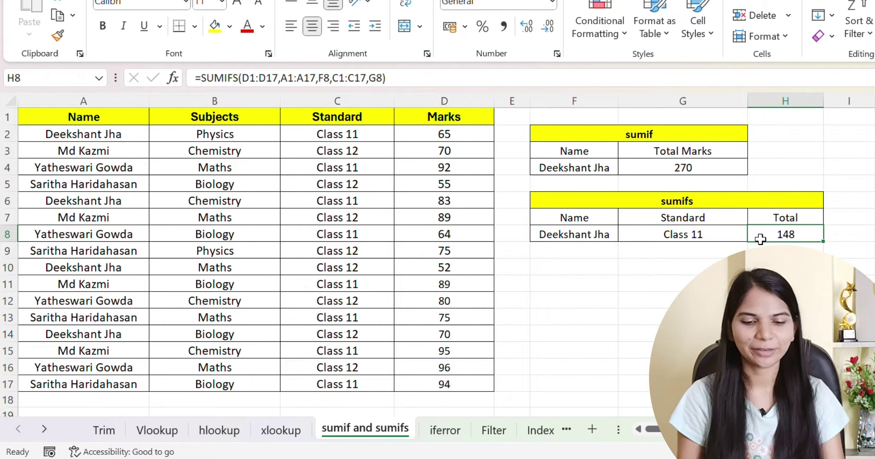
left_click(705, 300)
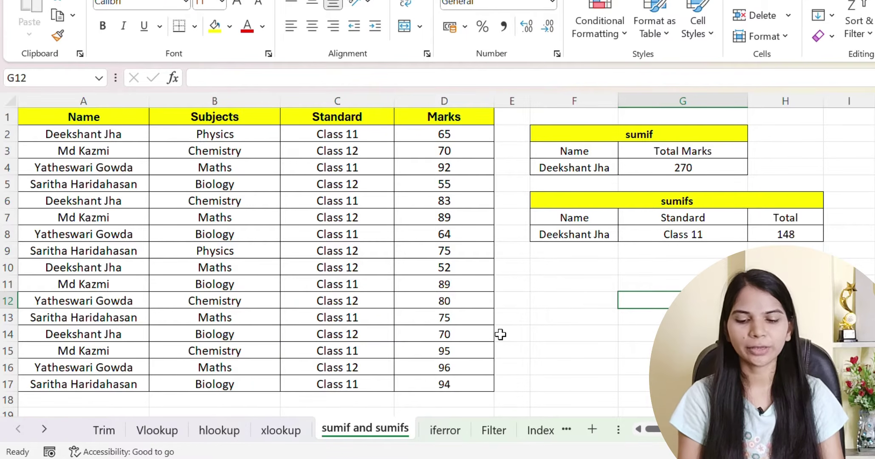
left_click(337, 350)
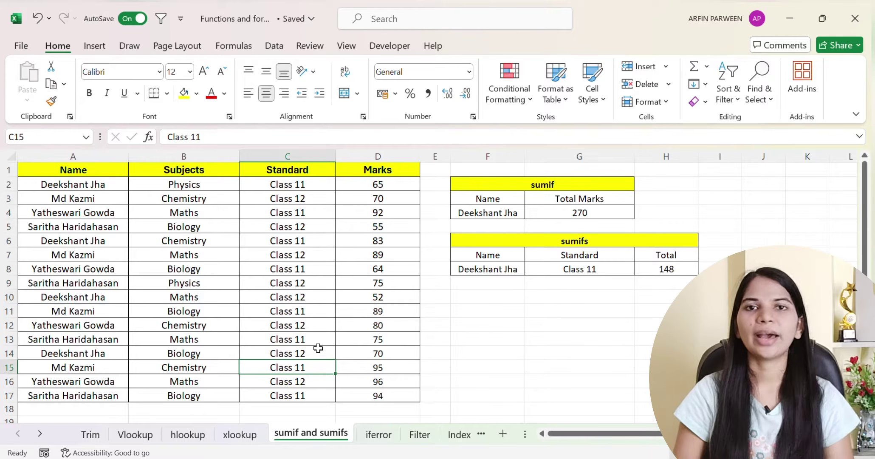
Step: On the iferror sheet, start a VLOOKUP formula in D15 under TOTAL with C15 as the lookup value
left_click(379, 434)
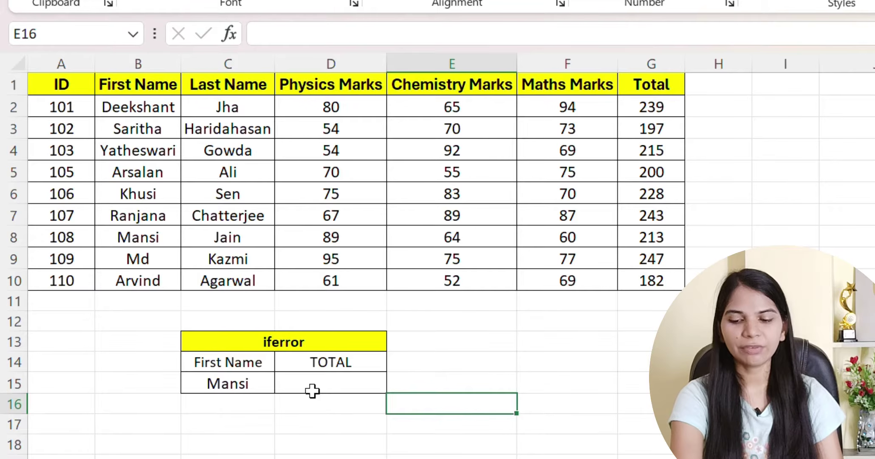
left_click(312, 390)
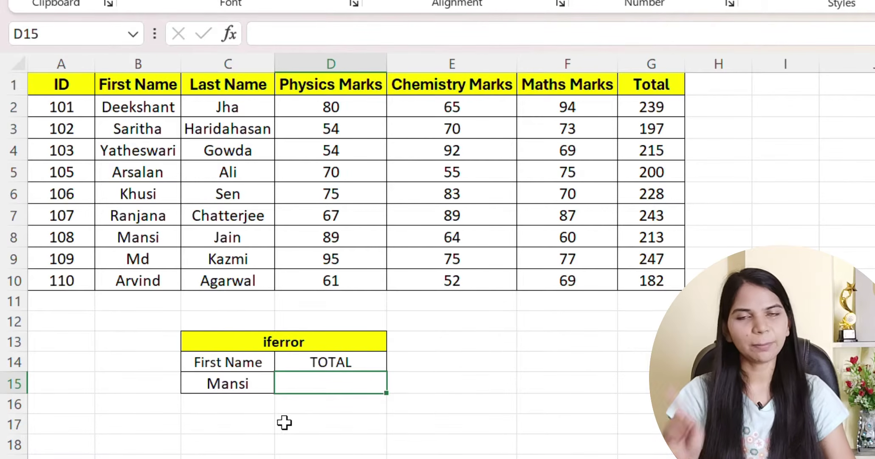
left_click(247, 388)
left_click(322, 362)
left_click(323, 380)
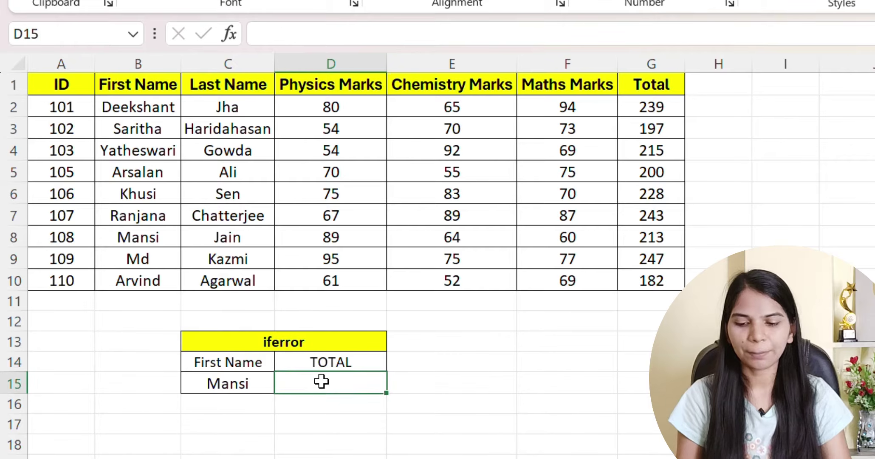
type("=vlo")
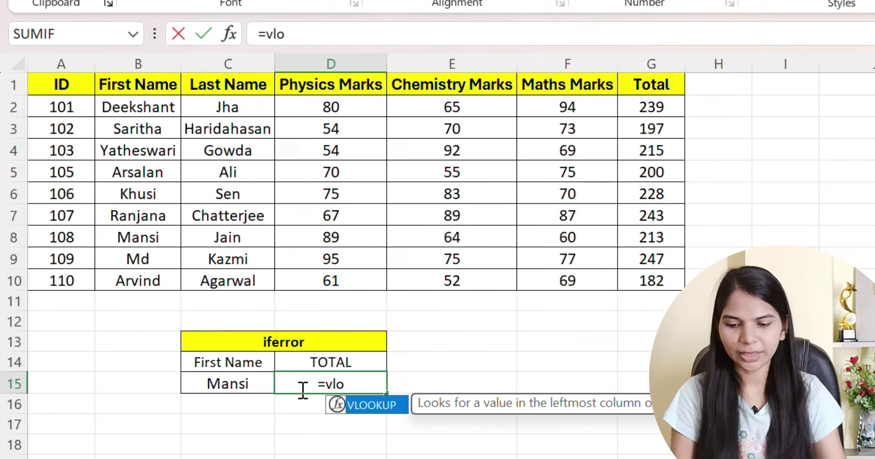
key("Tab")
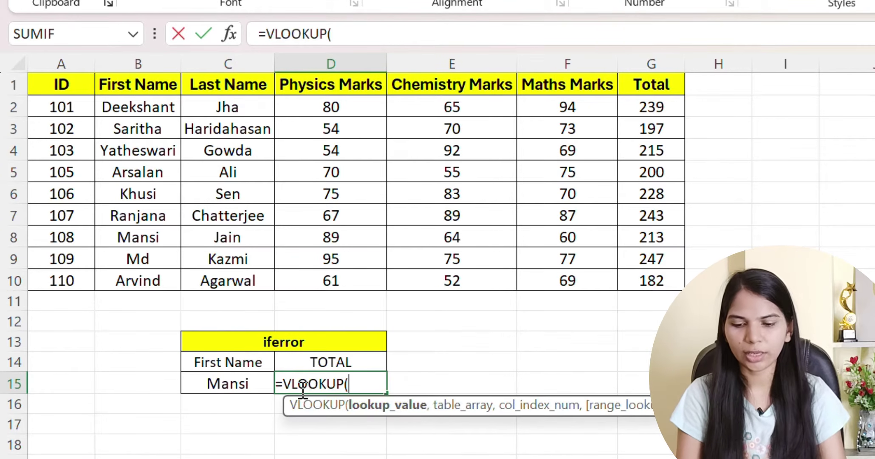
left_click(233, 383)
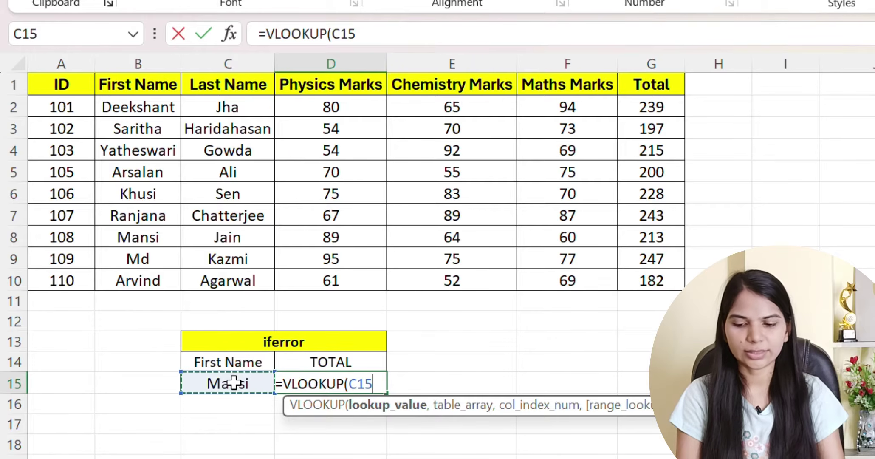
type(",")
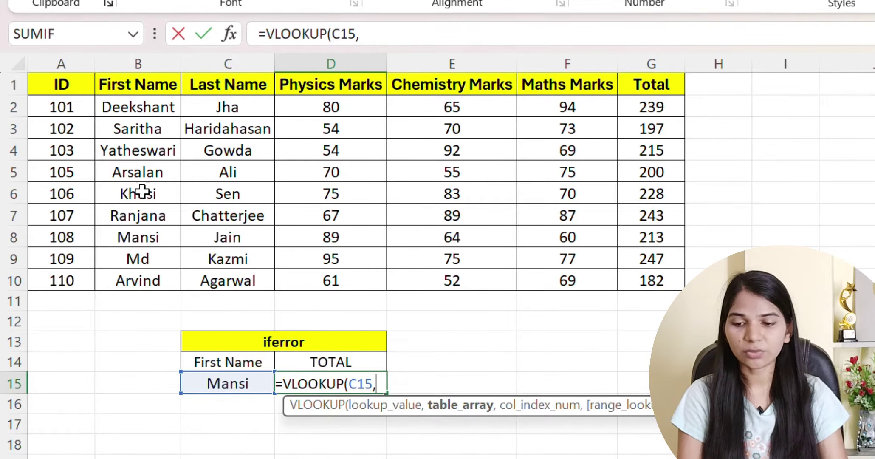
Step: Complete the VLOOKUP with table array B1:G10, column index 6 and exact match 0, and check it against the student's row
left_click_drag(133, 83, 655, 293)
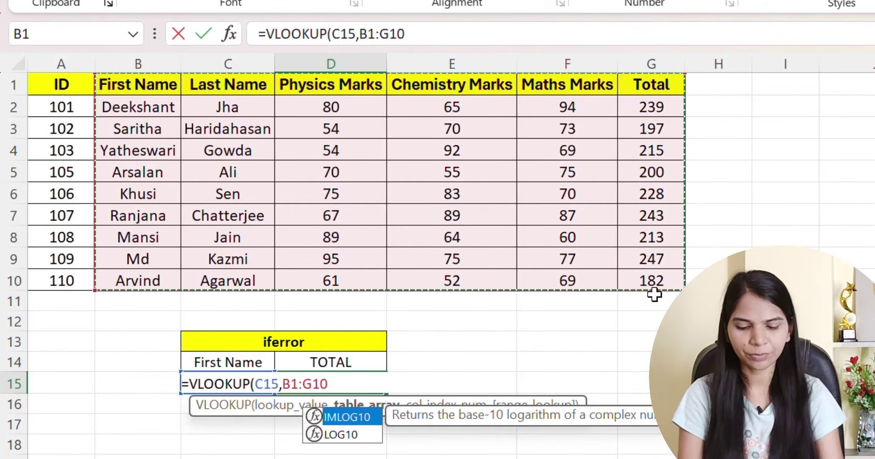
type(",")
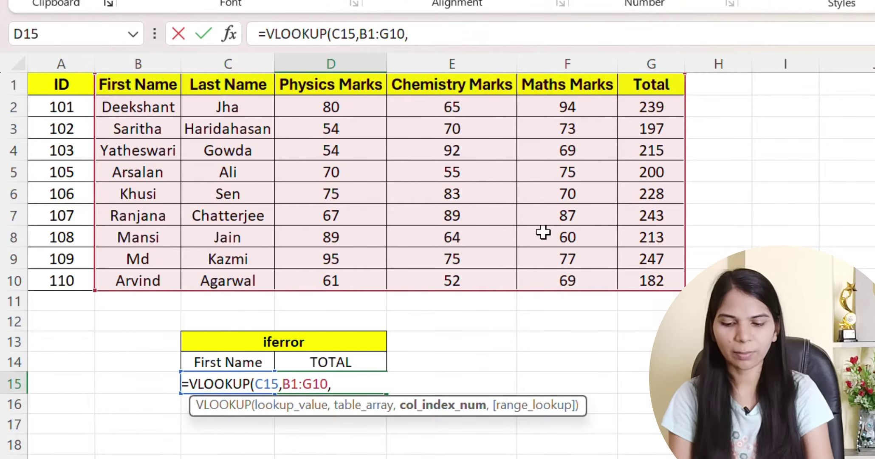
type("6")
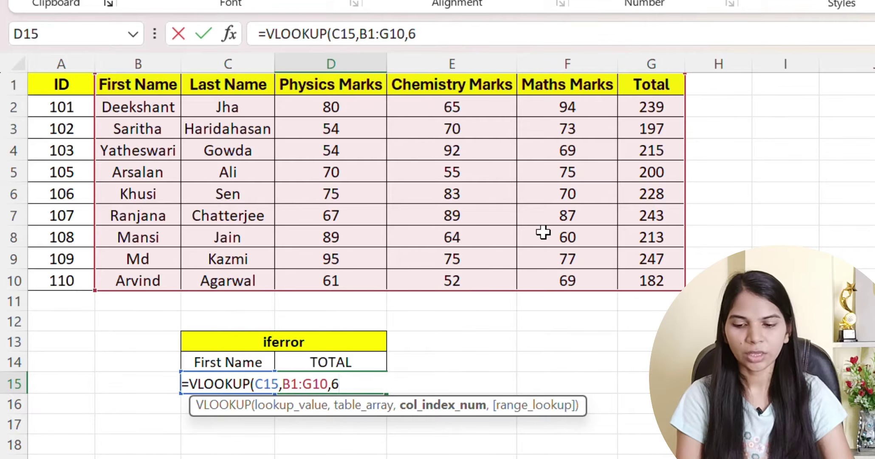
type(",")
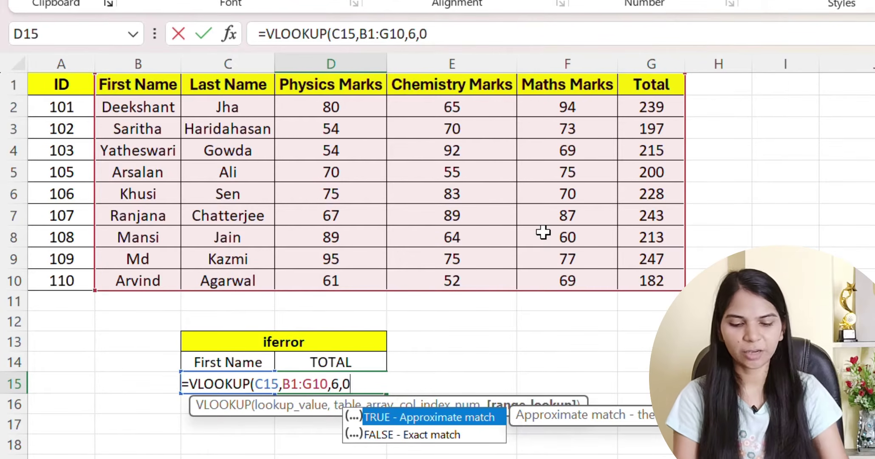
type("0)")
key("Return")
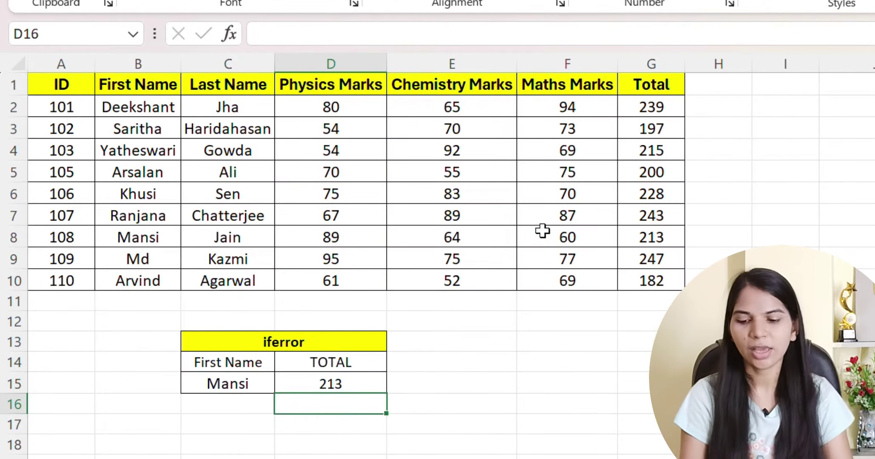
left_click_drag(231, 389, 294, 389)
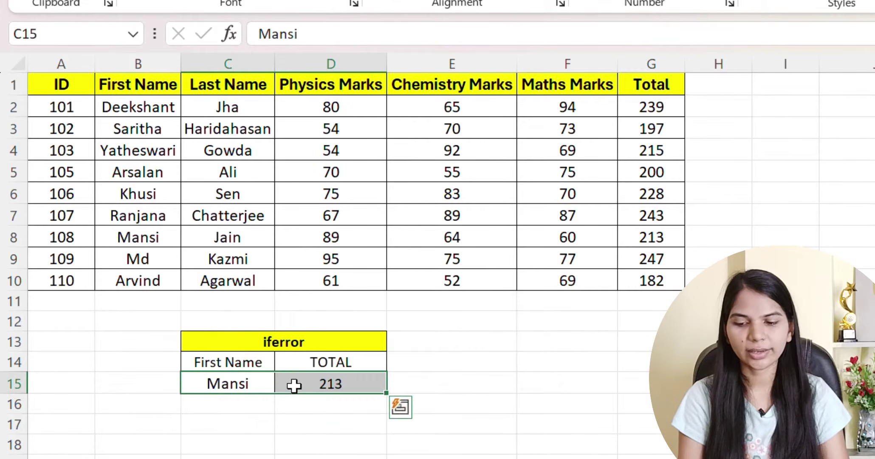
left_click_drag(172, 239, 631, 236)
Step: Replace the first name in C15 with one that is missing from the table and check the lookup in D15
left_click(248, 391)
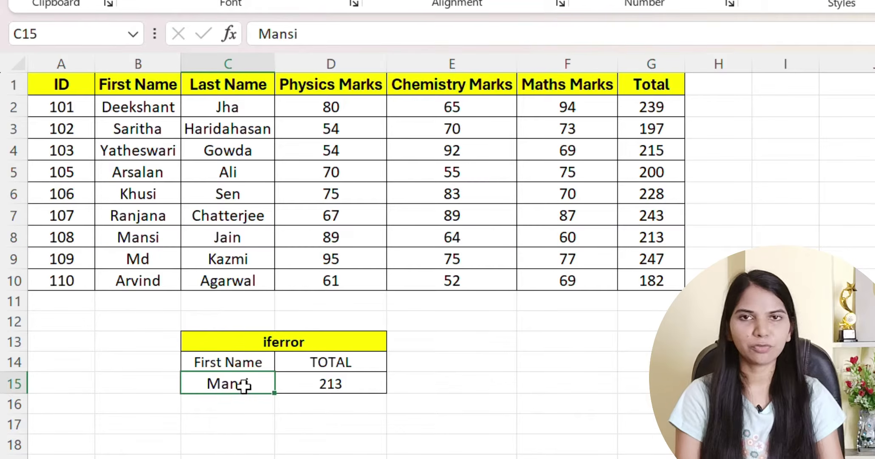
type("Arfin")
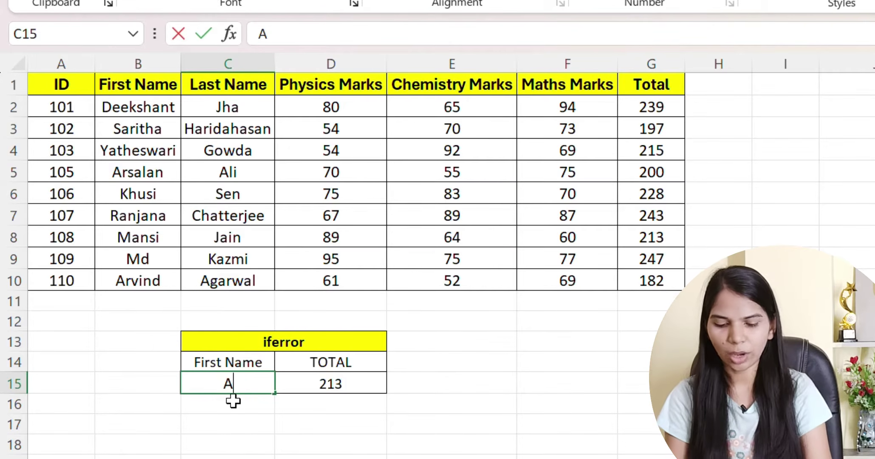
left_click(355, 441)
left_click(350, 385)
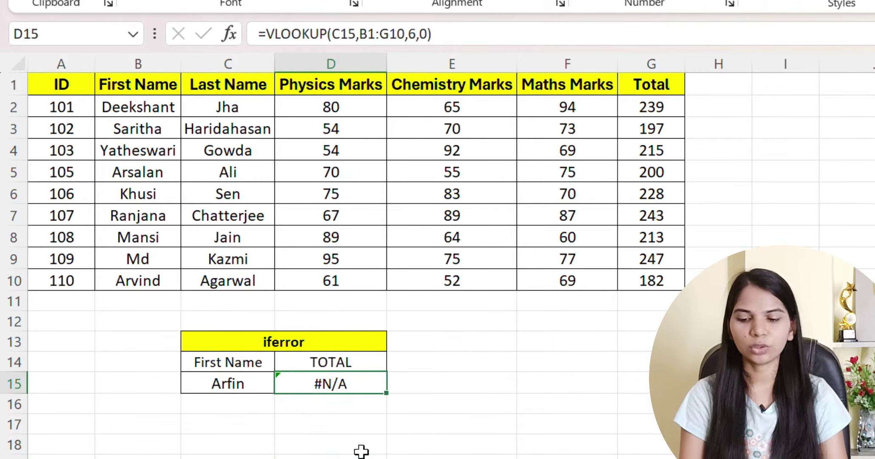
left_click(361, 446)
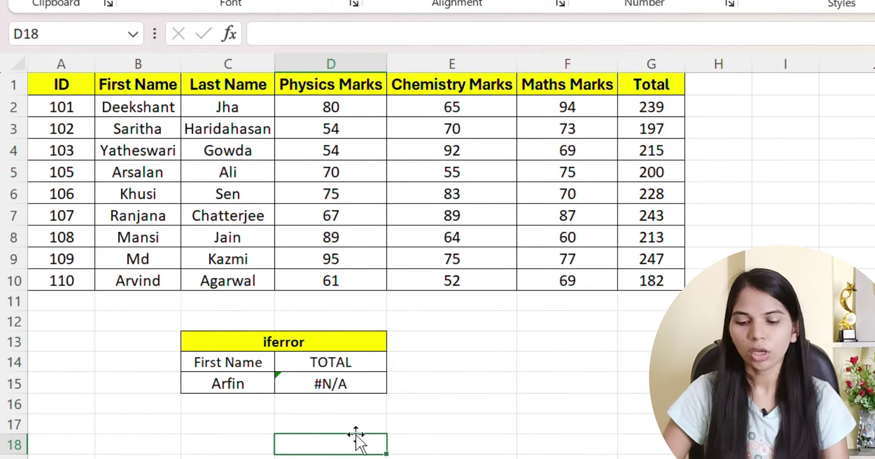
Step: Start wrapping the VLOOKUP formula in D15 in an IFERROR function
left_click(354, 386)
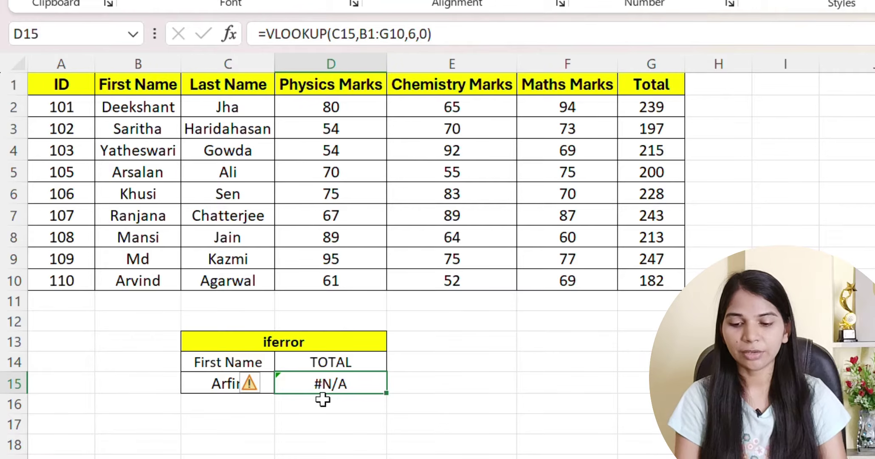
left_click(268, 34)
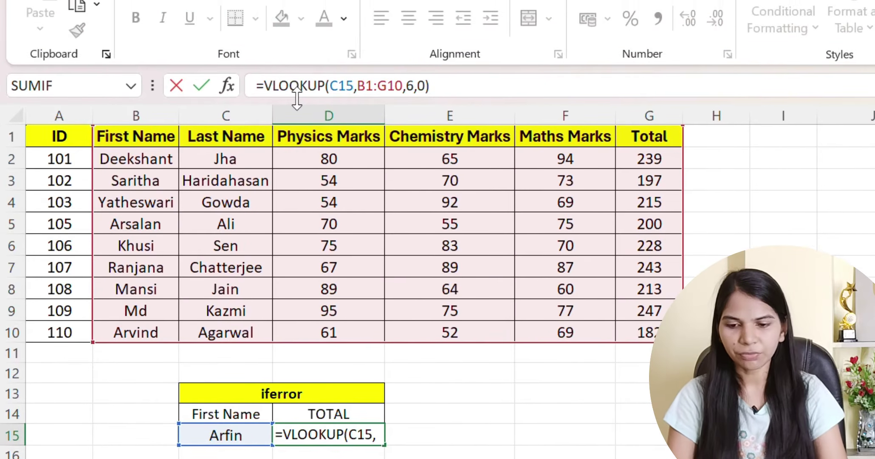
type("if")
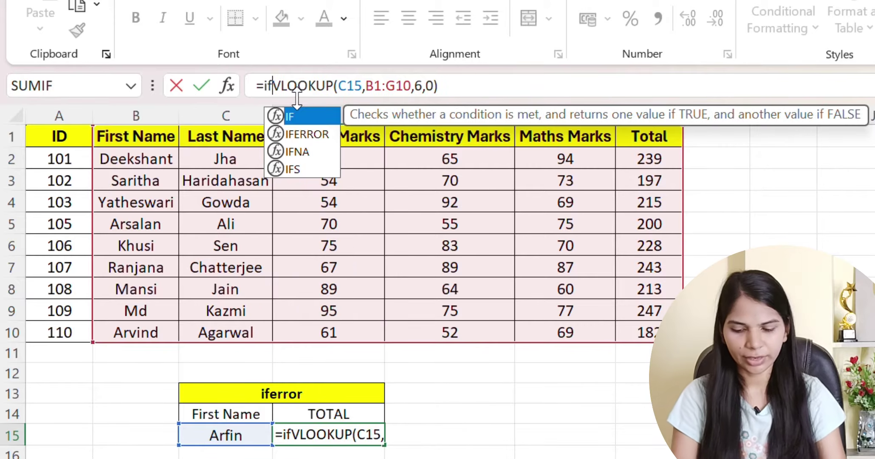
key("Down")
key("Tab")
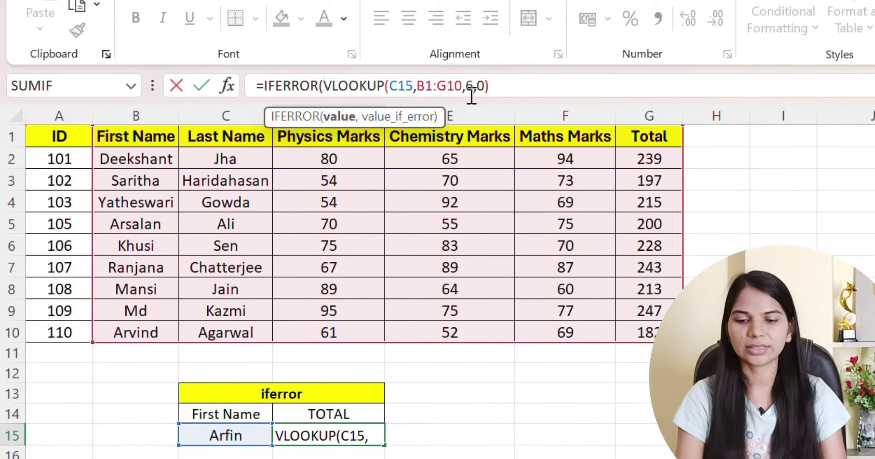
Step: Complete the IFERROR with "Not Found" as the value if error, and check D15 against the missing name in C15
left_click(511, 89)
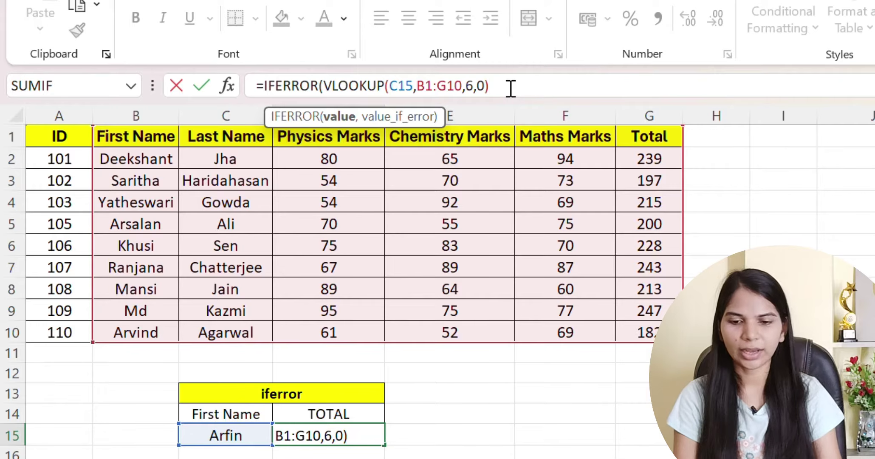
type(",")
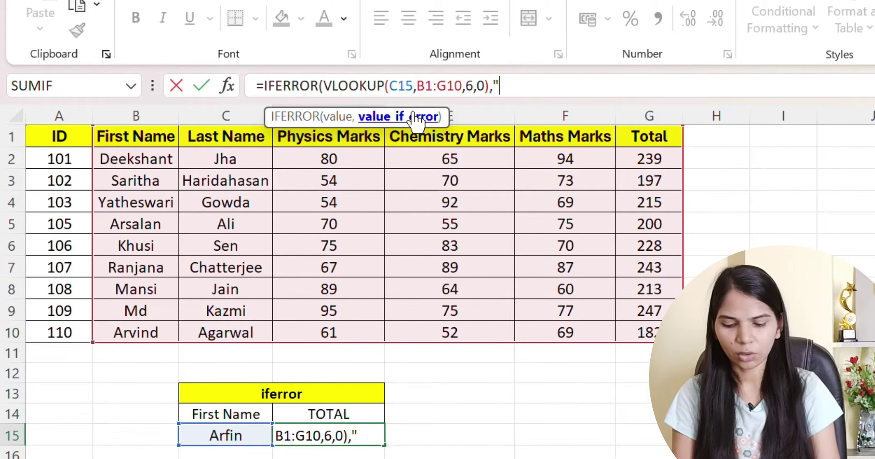
type("Not Fo")
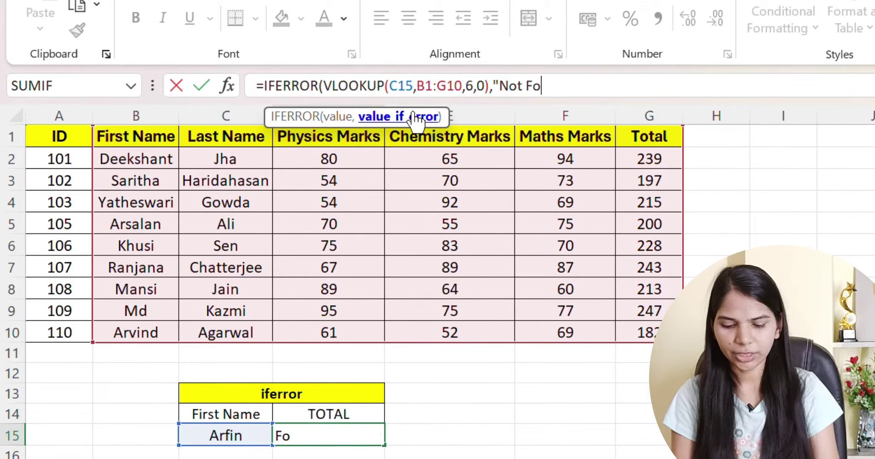
type("und")
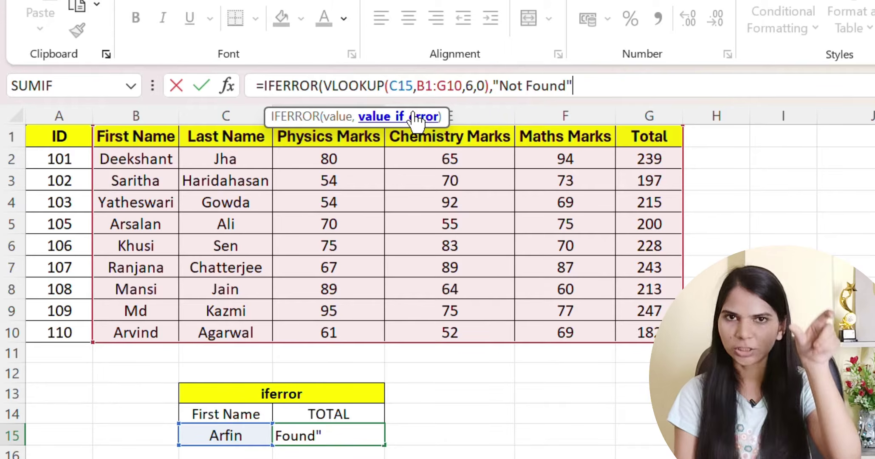
type("\")")
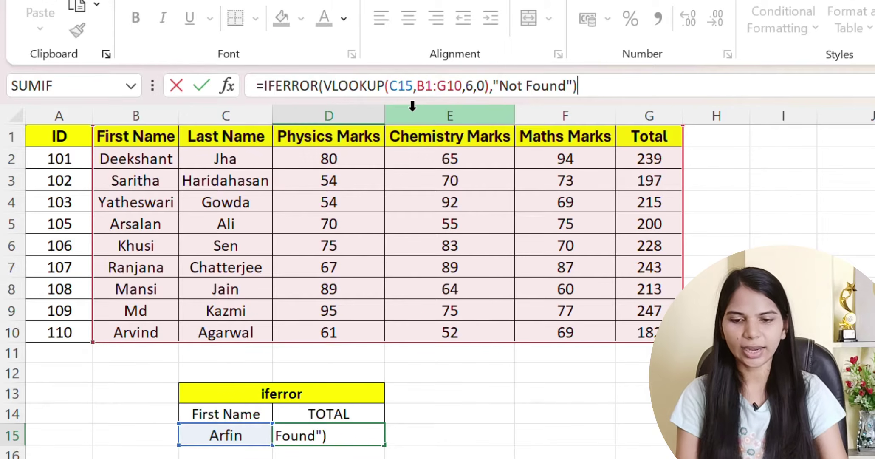
key("Return")
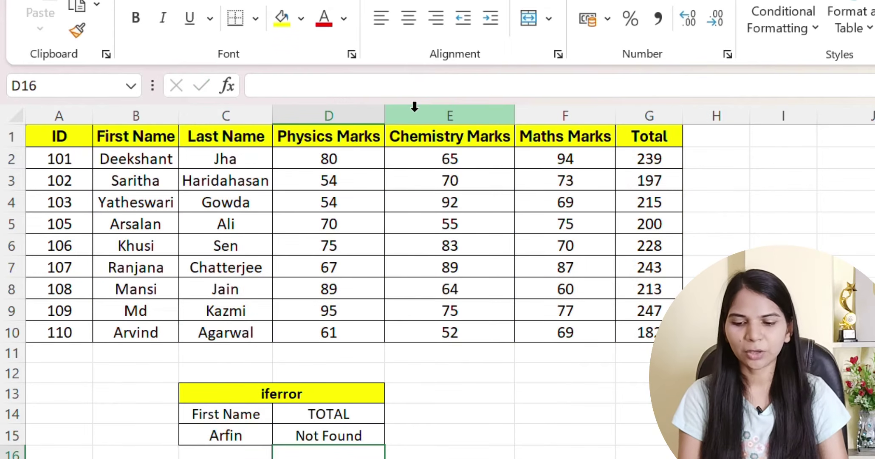
left_click(200, 434)
left_click(325, 431)
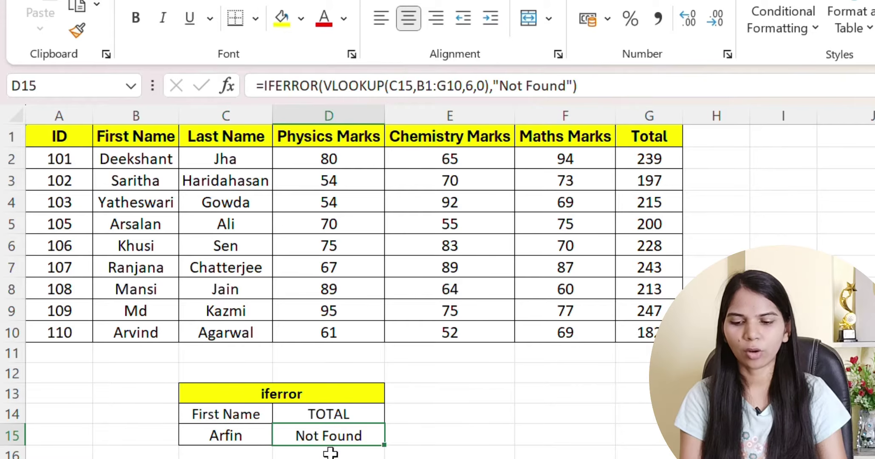
left_click(231, 433)
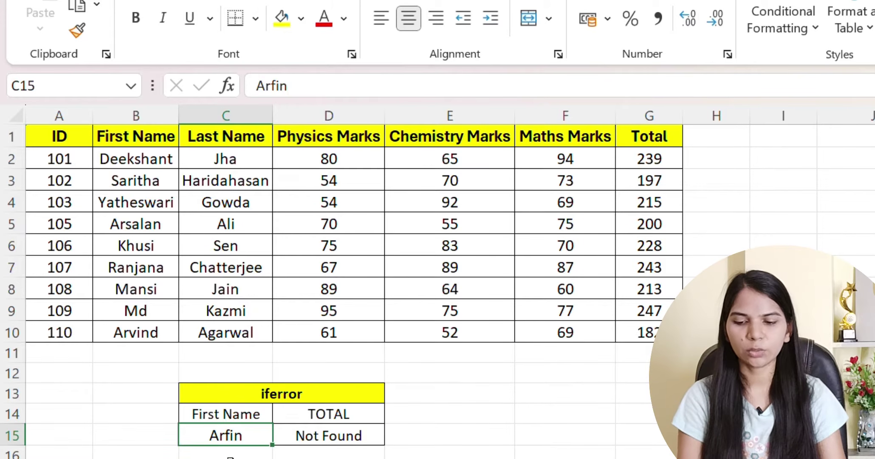
left_click(313, 439)
Step: Copy the first name from B10 into C15 and compare the D15 result with that student's Total in G10
left_click(159, 332)
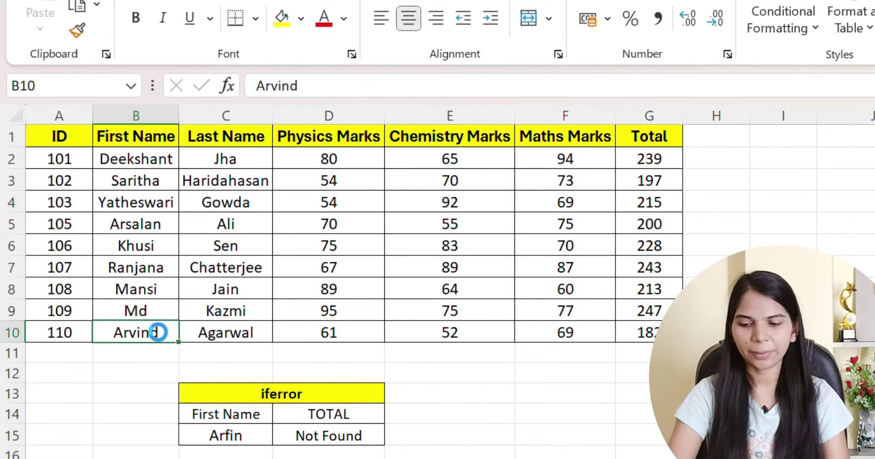
key("ctrl+c")
left_click(258, 436)
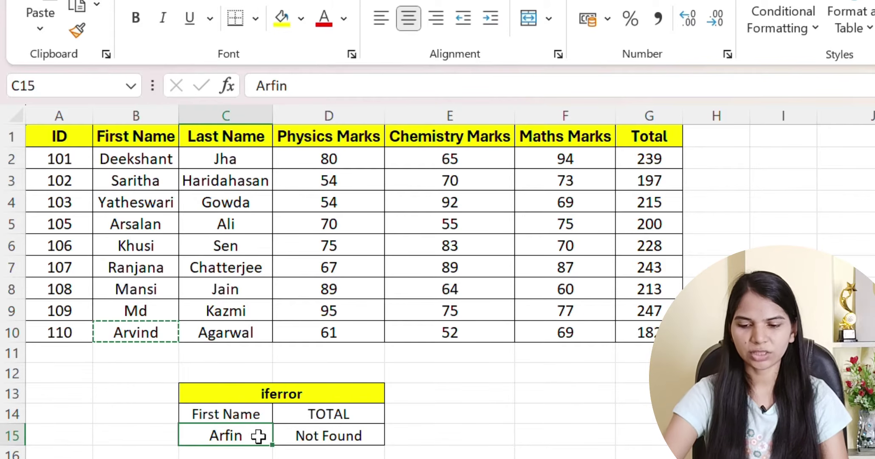
key("ctrl+v")
left_click(255, 450)
left_click(299, 438)
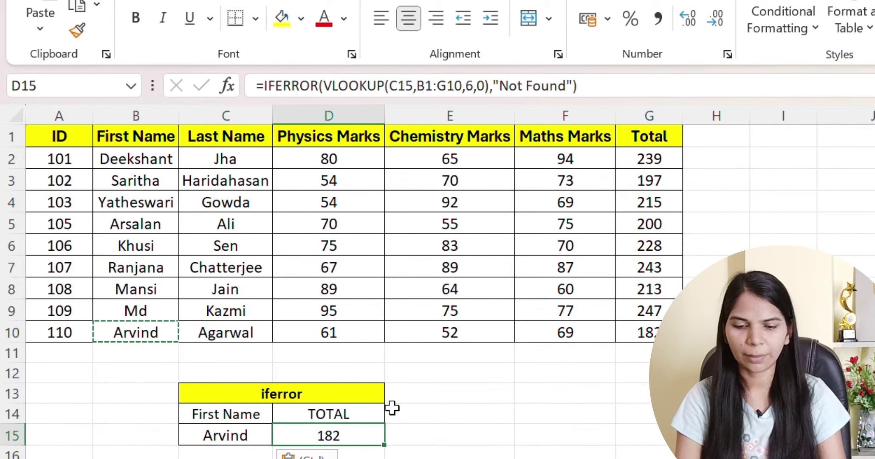
left_click(628, 328)
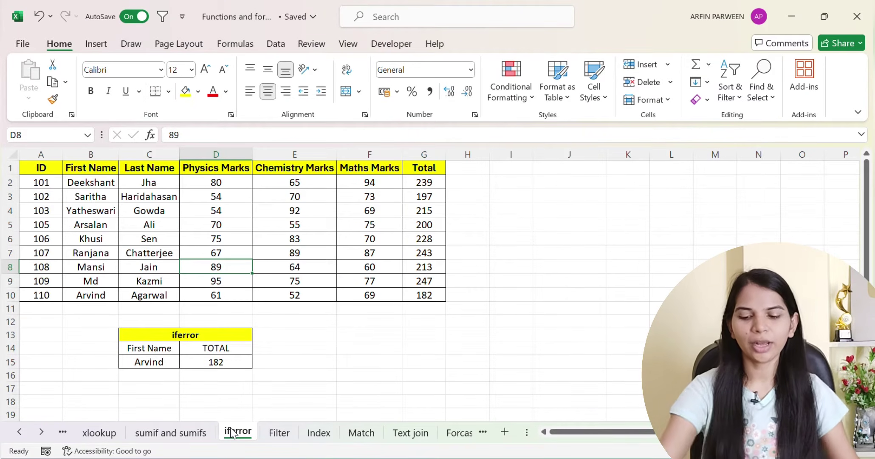
Step: Switch to the Filter sheet and look at the built-in Filter command among the data tools
left_click(272, 433)
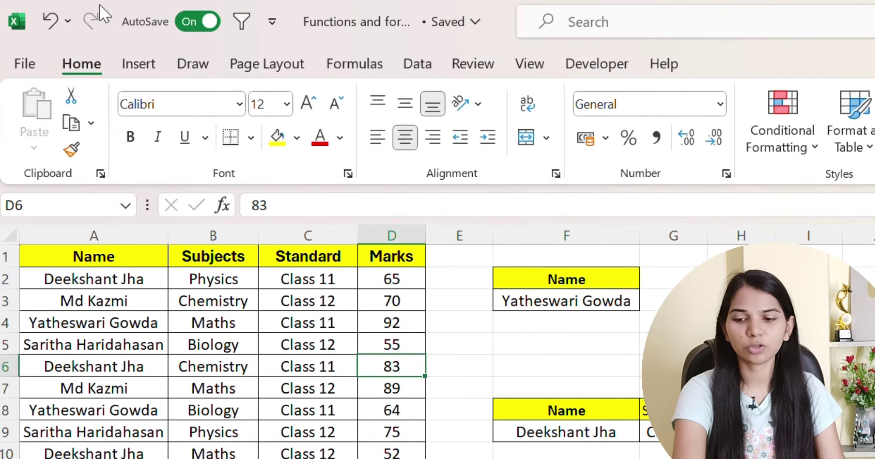
left_click(421, 73)
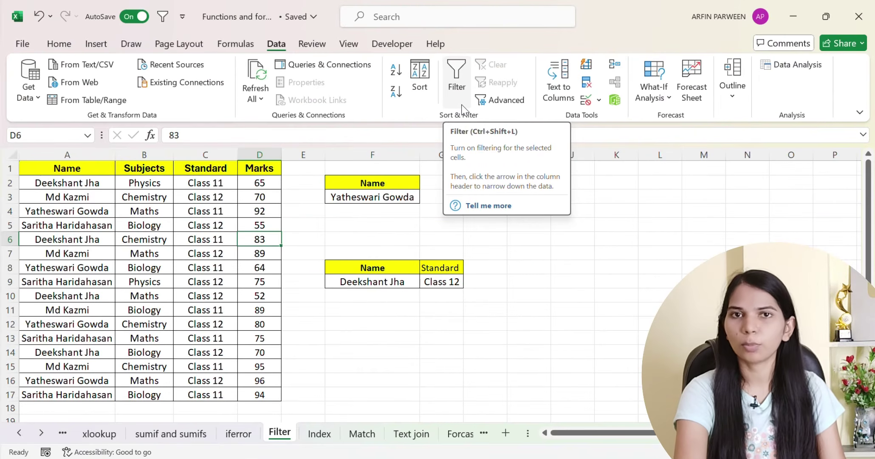
left_click(427, 201)
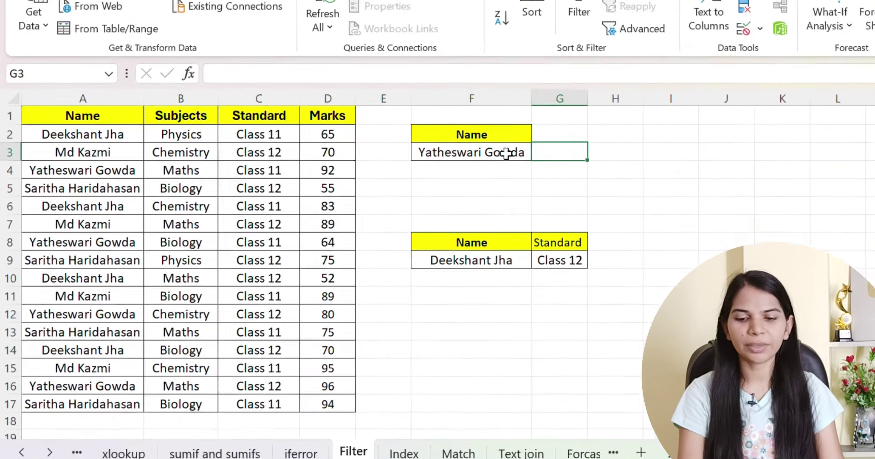
Step: Compare the name in F3 with its matching table rows and the empty output area starting at G3
left_click(399, 193)
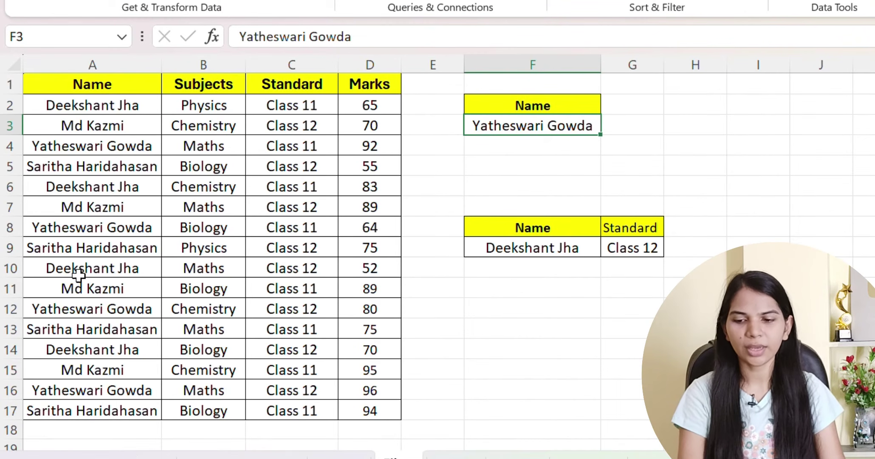
left_click(100, 146)
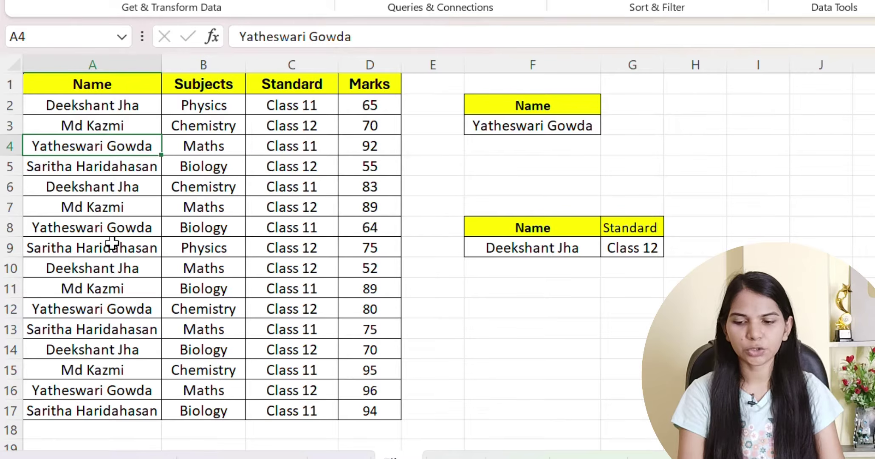
left_click(117, 229)
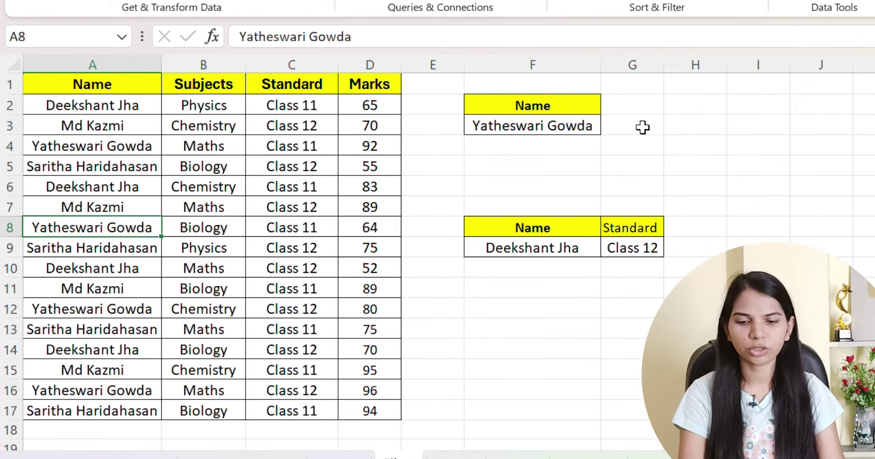
left_click_drag(643, 127, 860, 178)
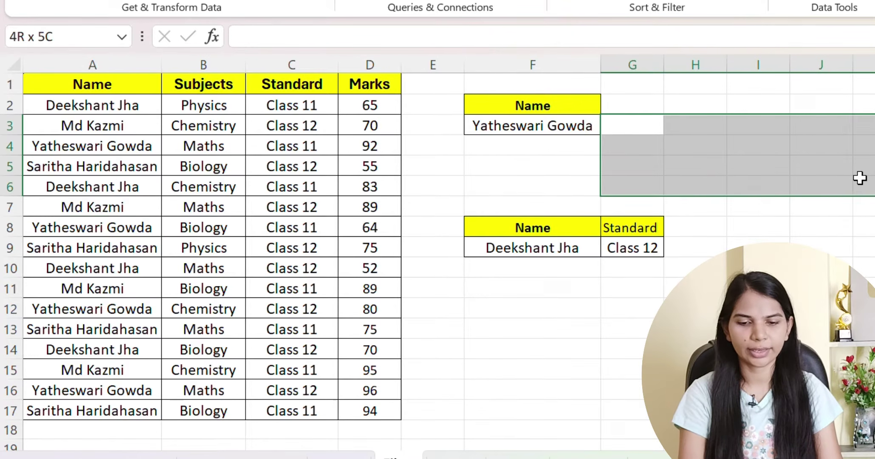
Step: Start a FILTER formula in G3 with the whole table A1:D17 as the array
left_click(627, 127)
type("=")
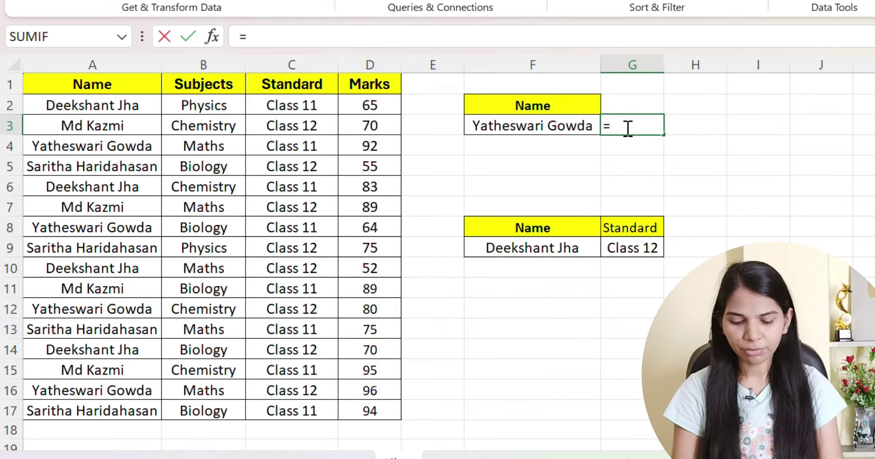
type("fil")
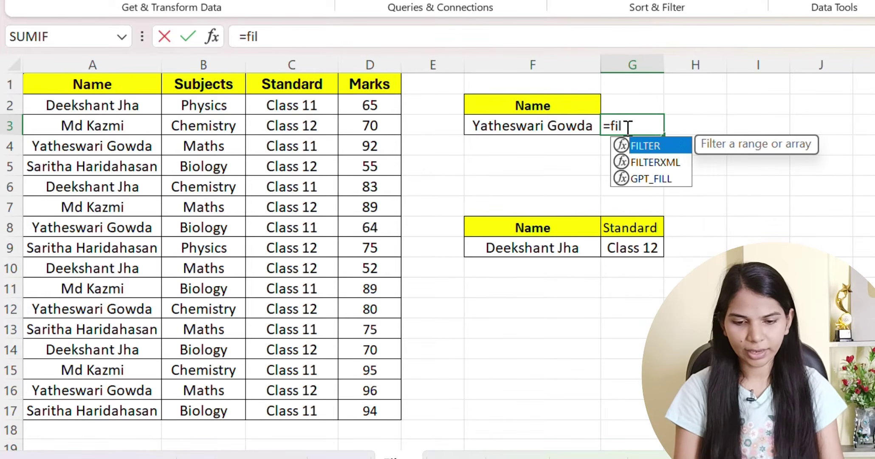
key("Tab")
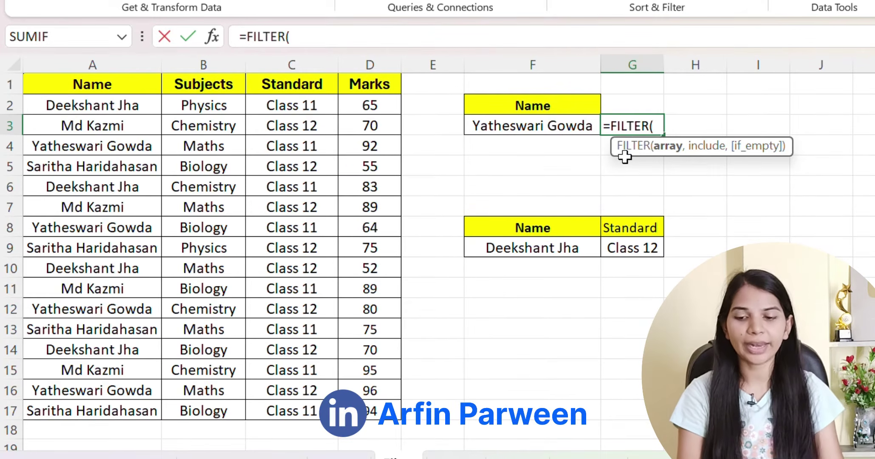
left_click_drag(80, 79, 359, 404)
type(",")
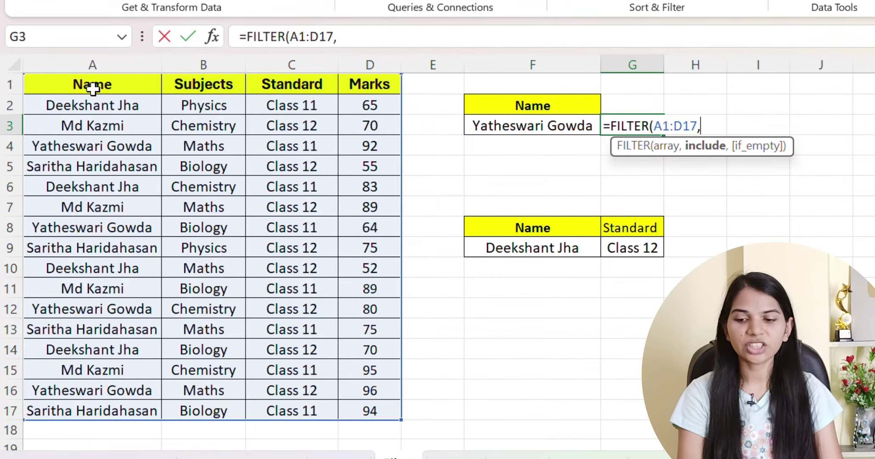
Step: Complete the FILTER with the include condition A1:A17=F3 and check the returned rows against the table
left_click_drag(95, 86, 107, 411)
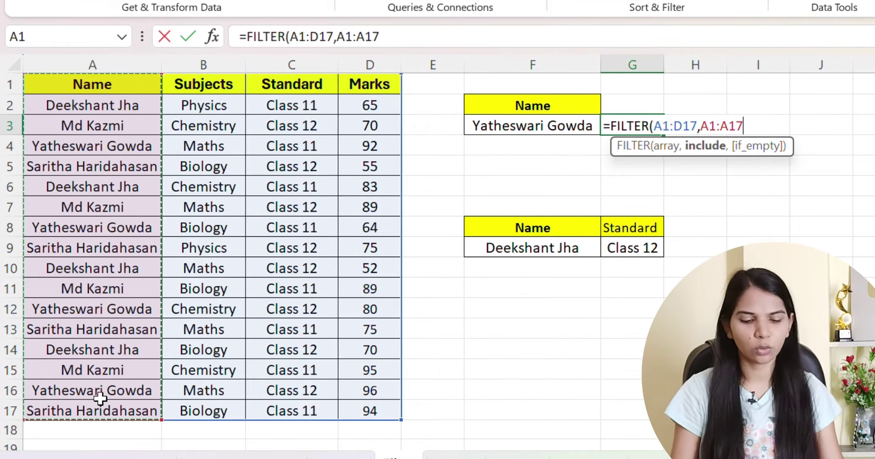
type("=")
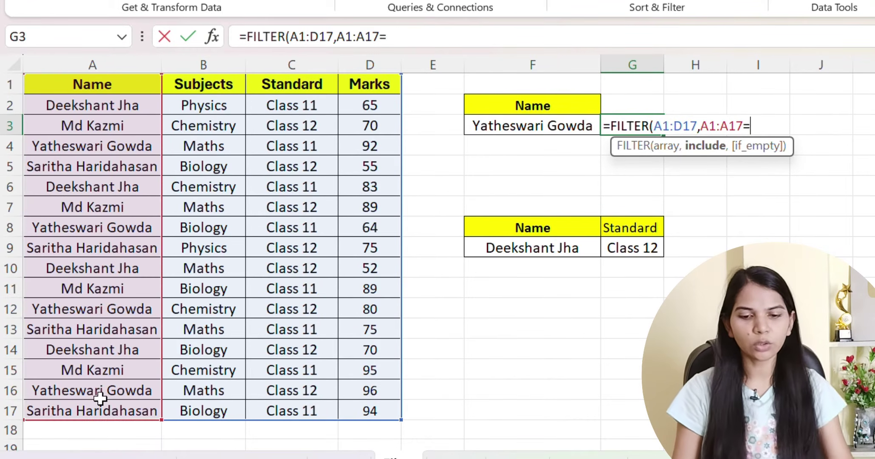
left_click(505, 127)
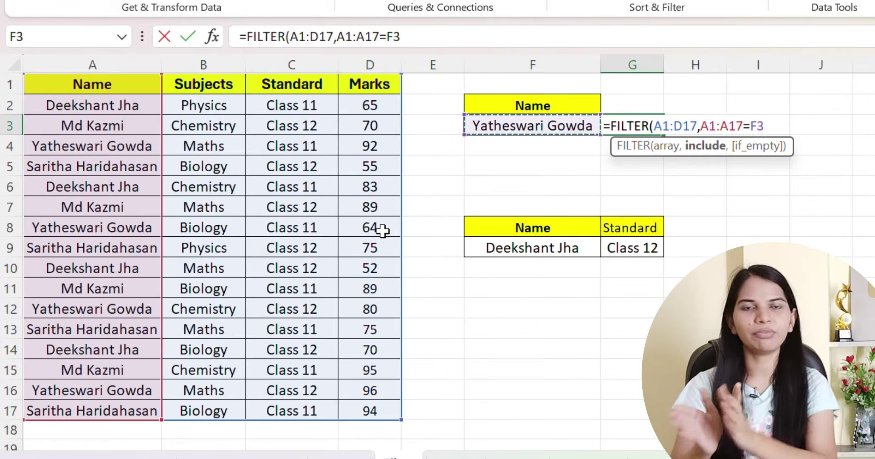
type(")")
key("Return")
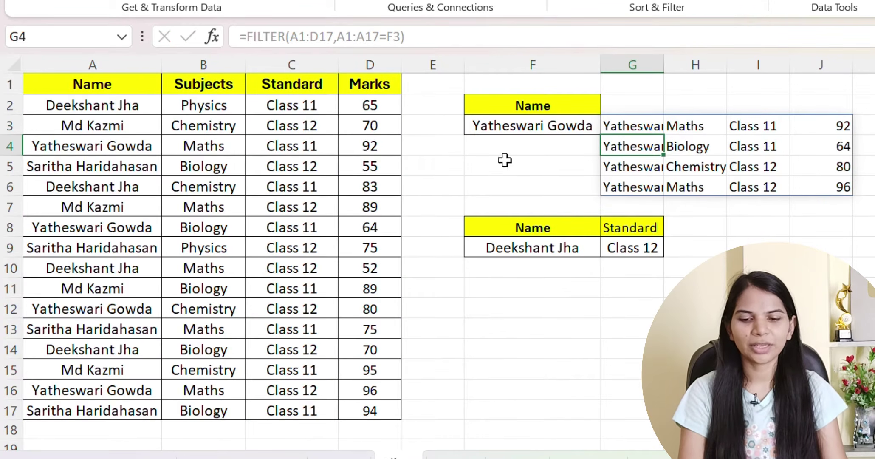
left_click_drag(129, 146, 255, 140)
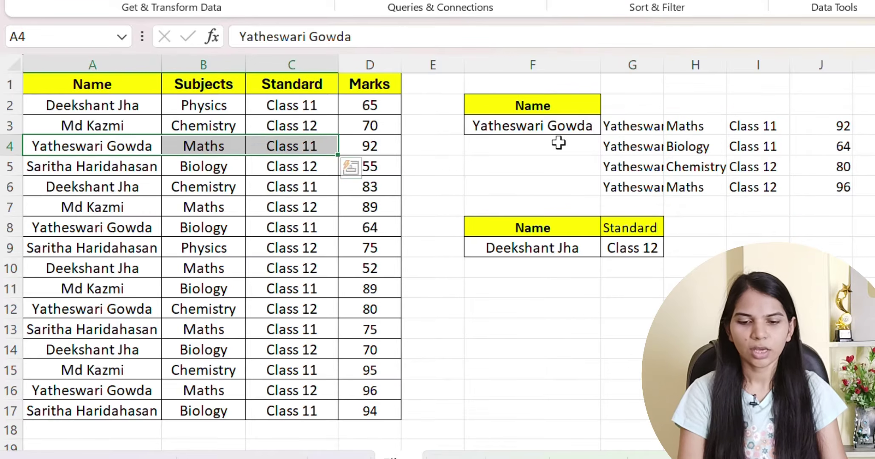
left_click_drag(626, 132, 832, 195)
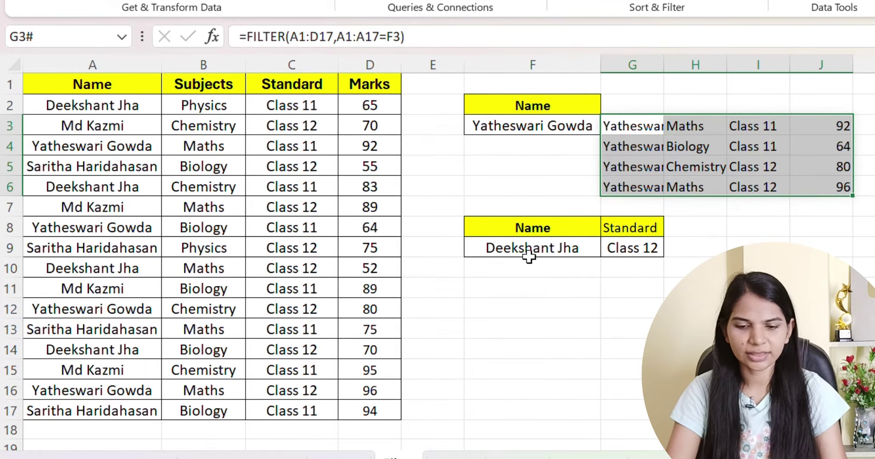
Step: Check the name and standard criteria in F9 and G9, and start a FILTER formula in F10 with A1:D17 as the array
left_click(578, 248)
left_click(623, 246)
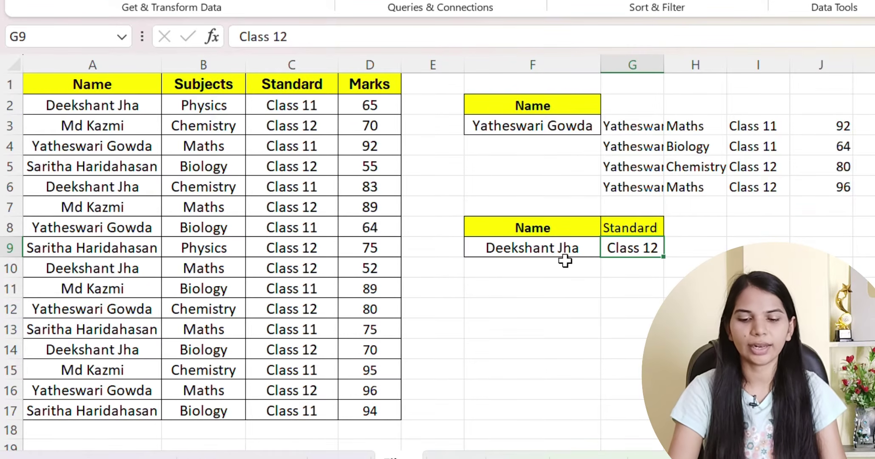
left_click(533, 271)
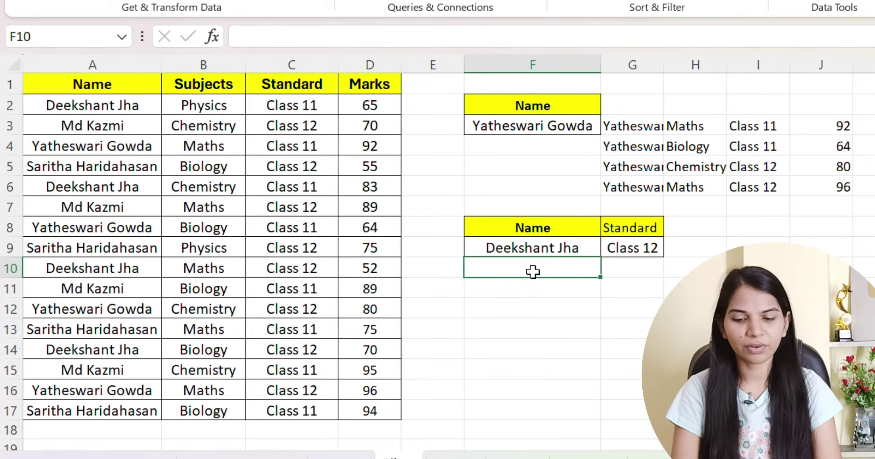
type("=fily")
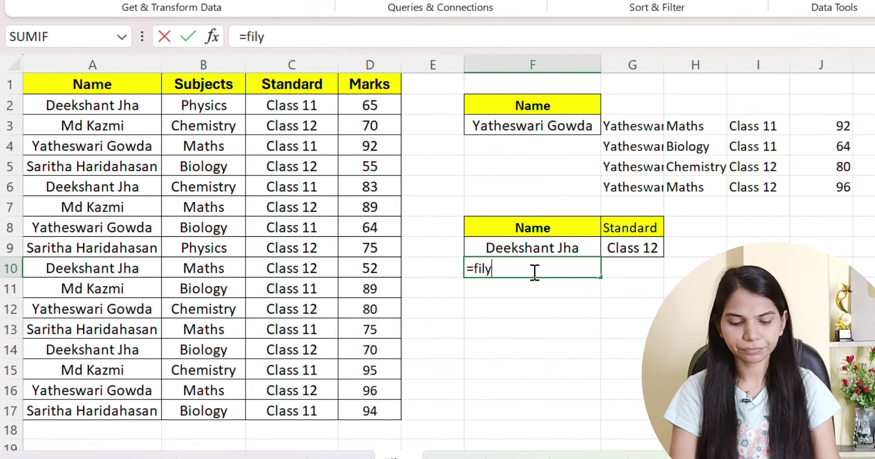
key("BackSpace")
key("Tab")
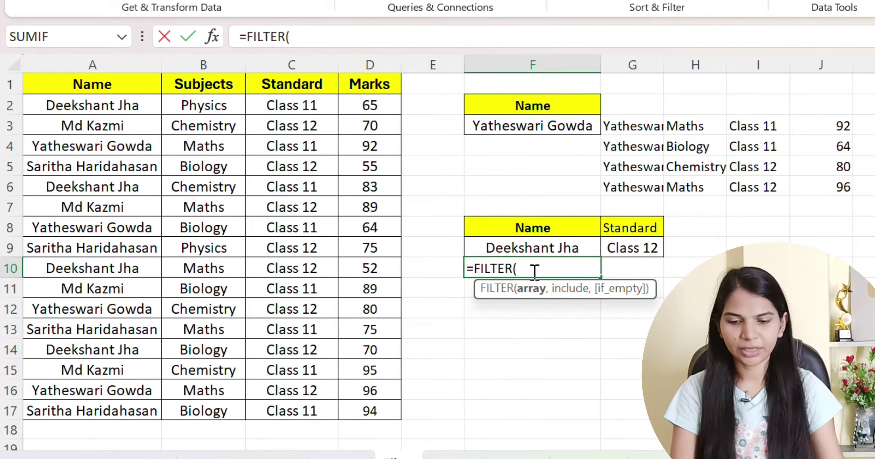
left_click_drag(130, 81, 367, 408)
Step: Add the bracketed name condition (A1:A17=F9) as the include argument, followed by a multiplication sign for a second condition
type(",(")
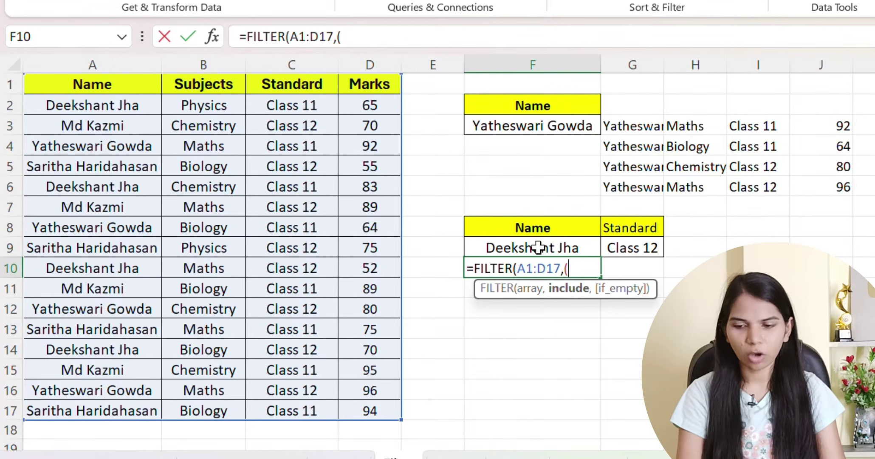
left_click_drag(98, 86, 111, 410)
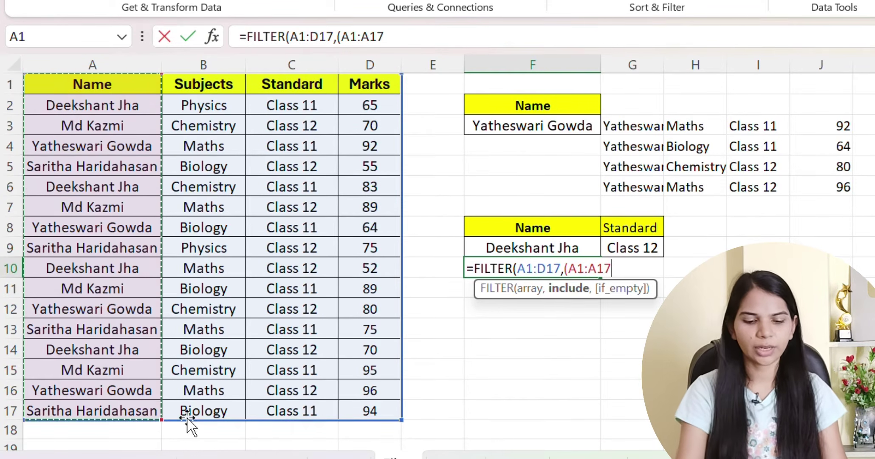
type("=")
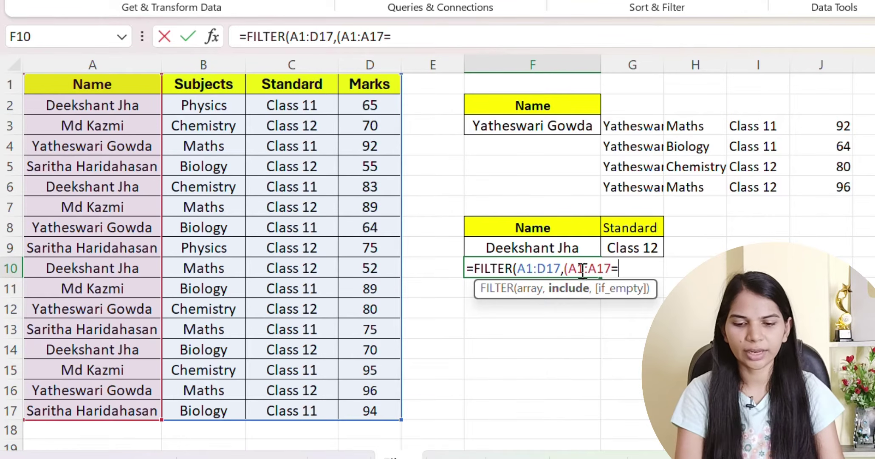
left_click(581, 251)
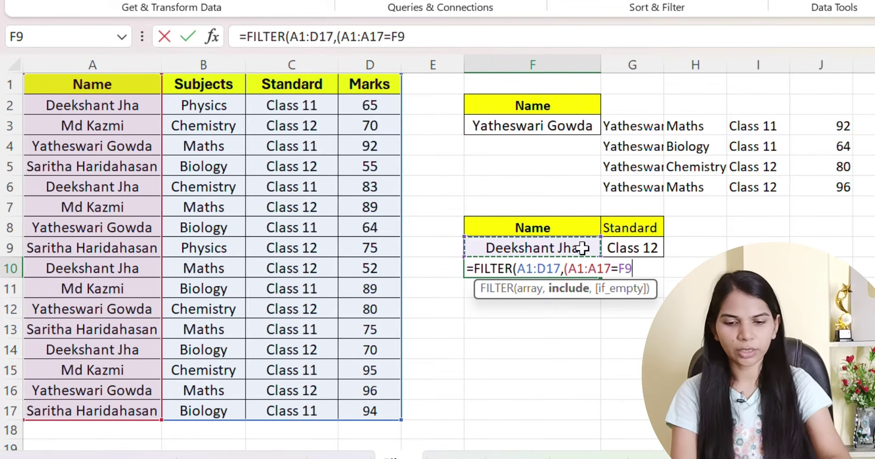
type(")*(")
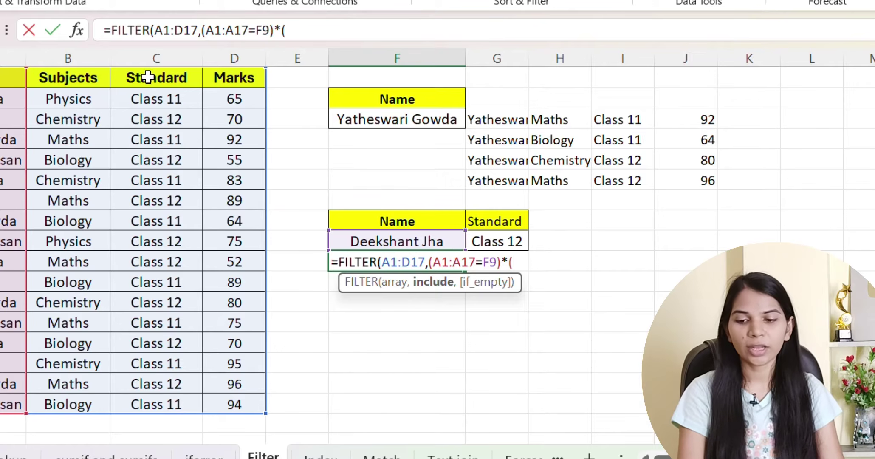
Step: Complete the FILTER formula with the standard condition (C1:C17=G9) and look over the rows it returns
left_click_drag(148, 77, 150, 396)
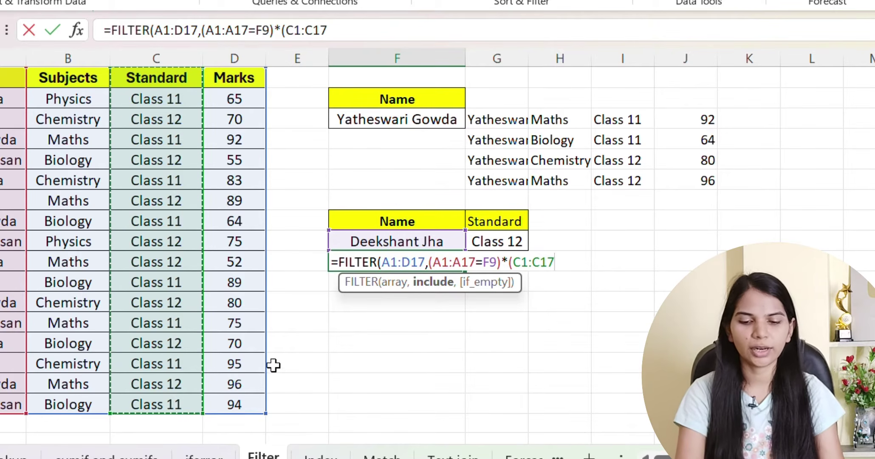
type("=")
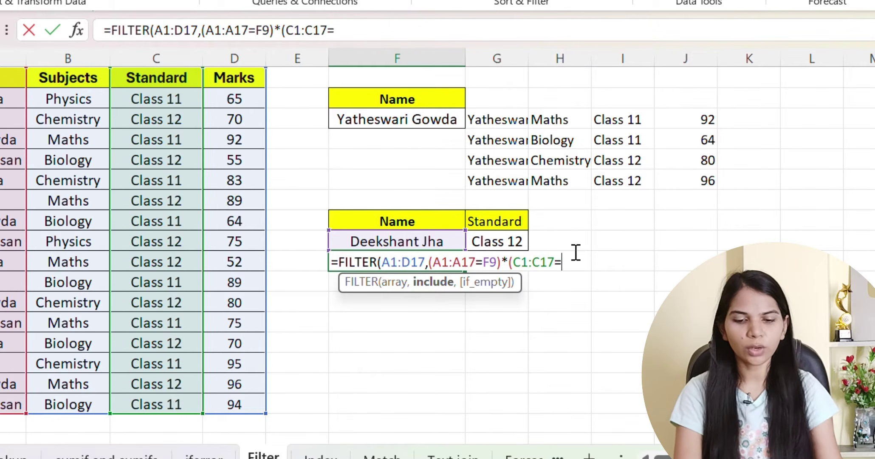
left_click(503, 242)
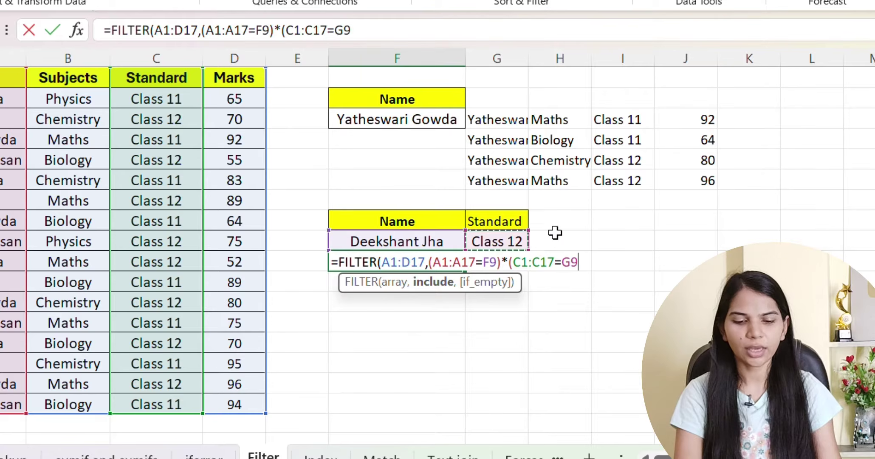
type(")")
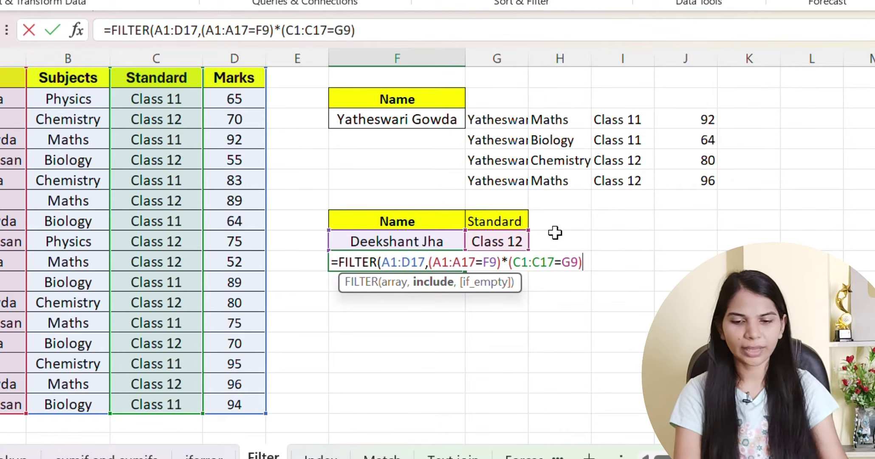
type(")")
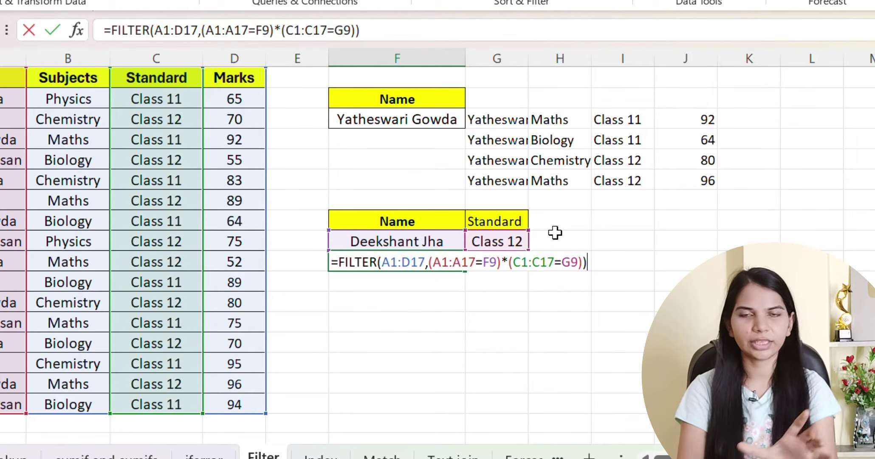
key("Return")
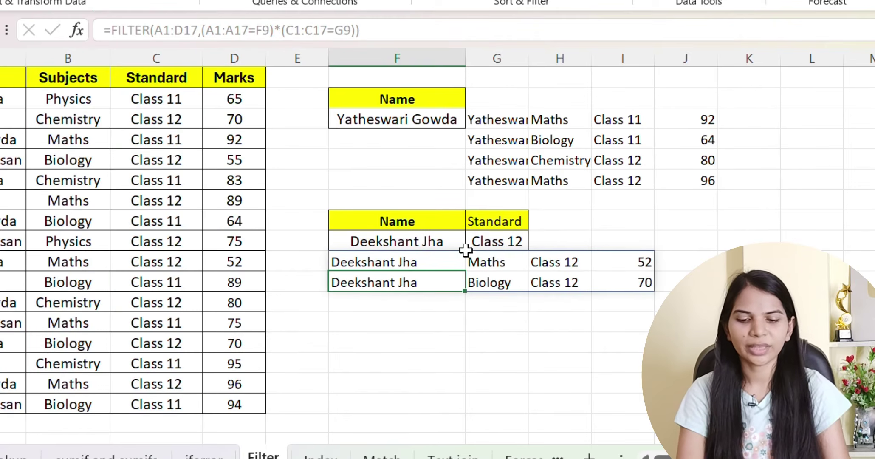
left_click_drag(439, 257, 613, 283)
left_click(571, 308)
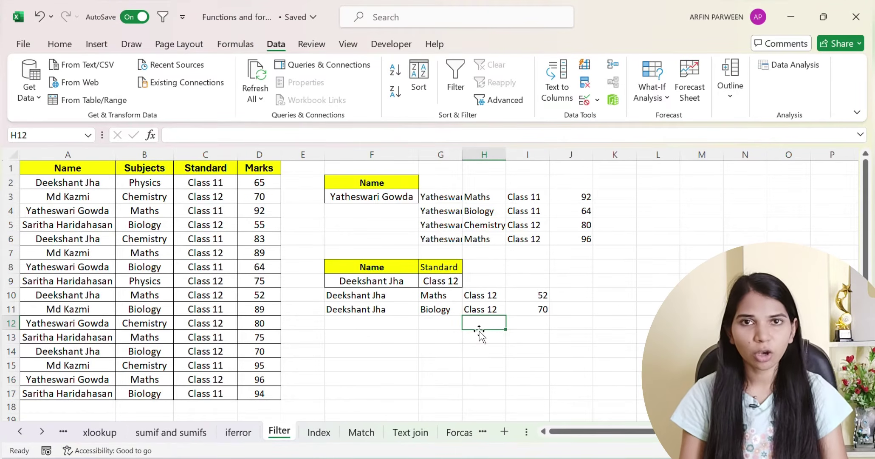
Step: Switch to the Index sheet and start an INDEX formula in B14 with the whole marks table A1:G10 as the array
left_click(318, 433)
left_click(91, 348)
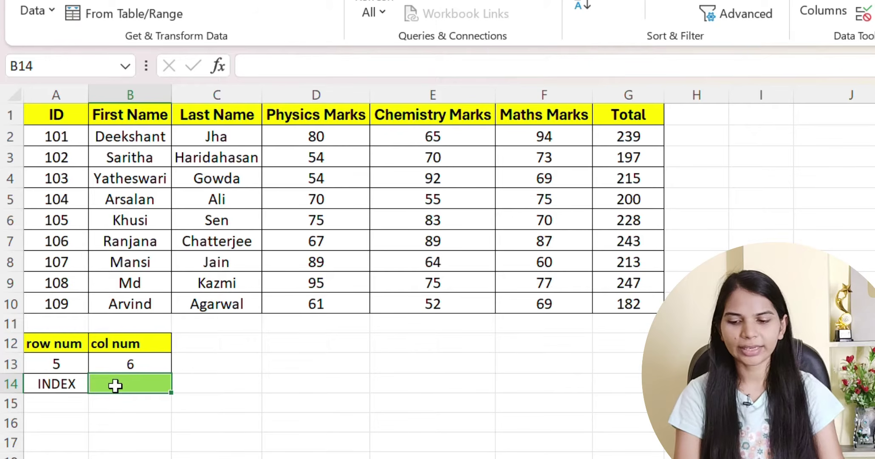
type("=ind")
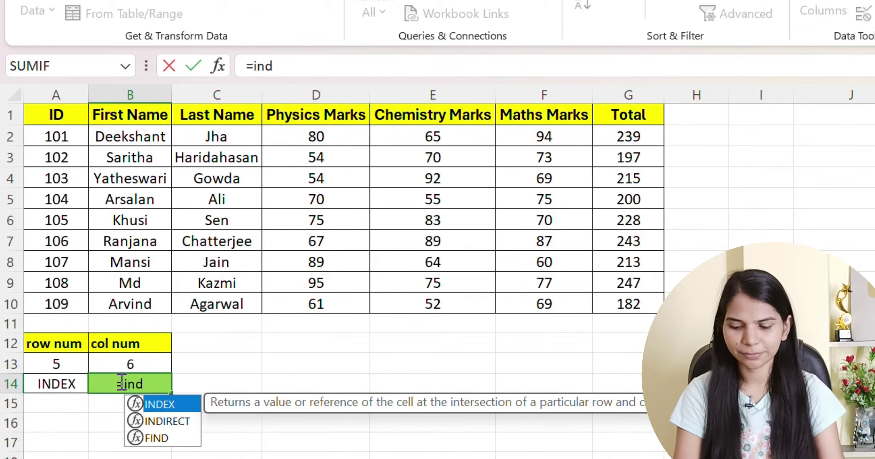
key("Tab")
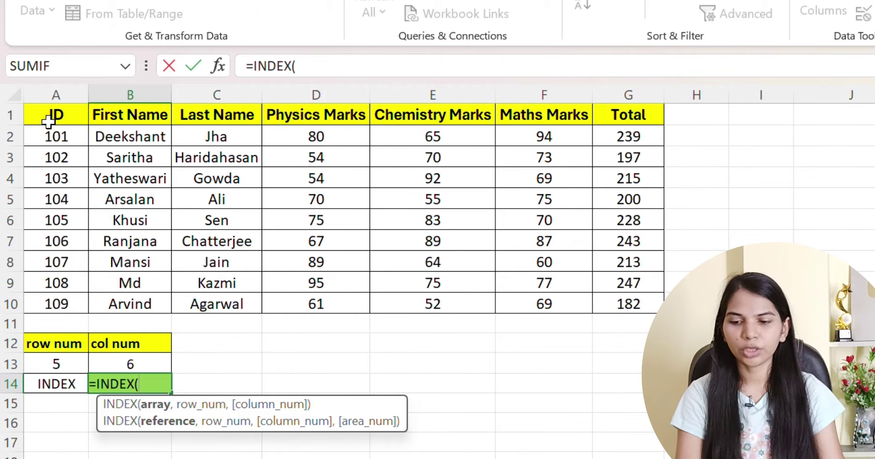
left_click_drag(49, 120, 616, 299)
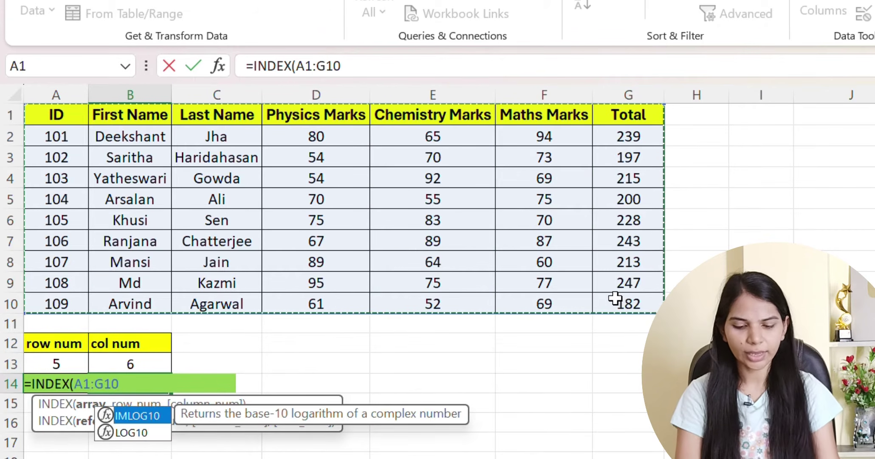
type(",")
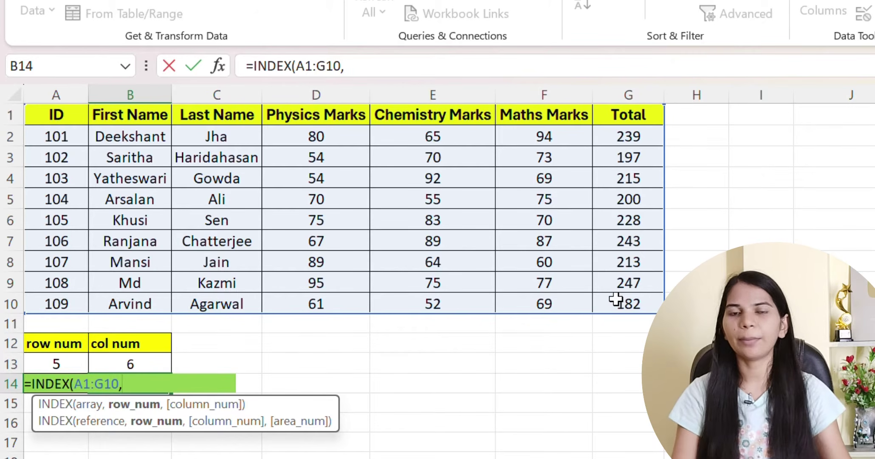
Step: Complete the INDEX formula with A13 as the row number and B13 as the column number
left_click(73, 363)
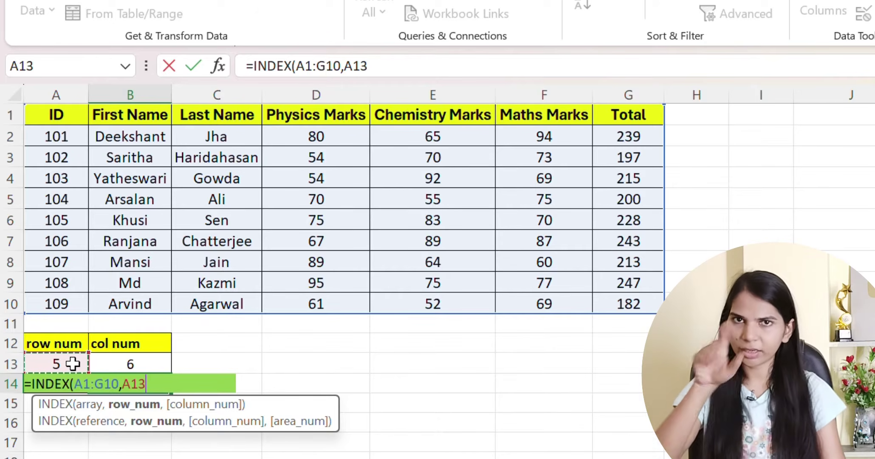
type(",")
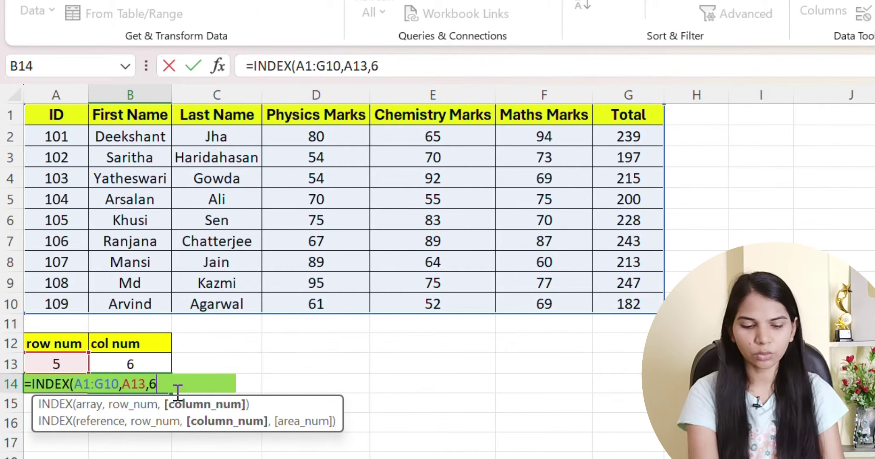
left_click(131, 364)
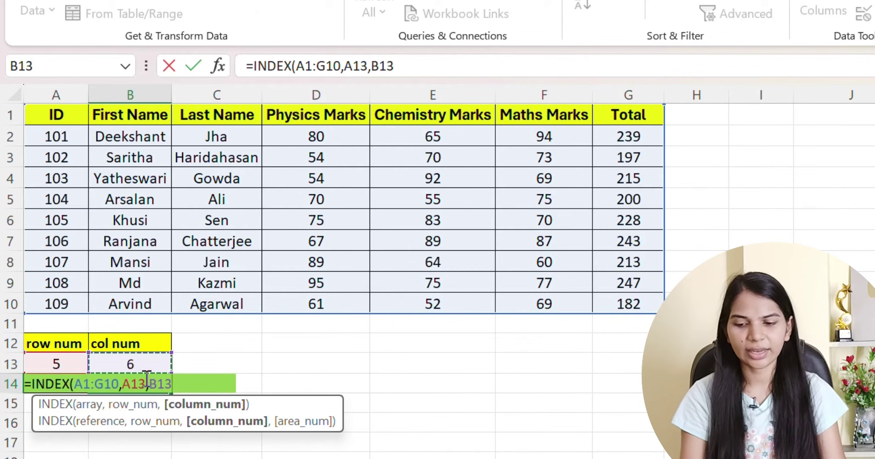
type(")")
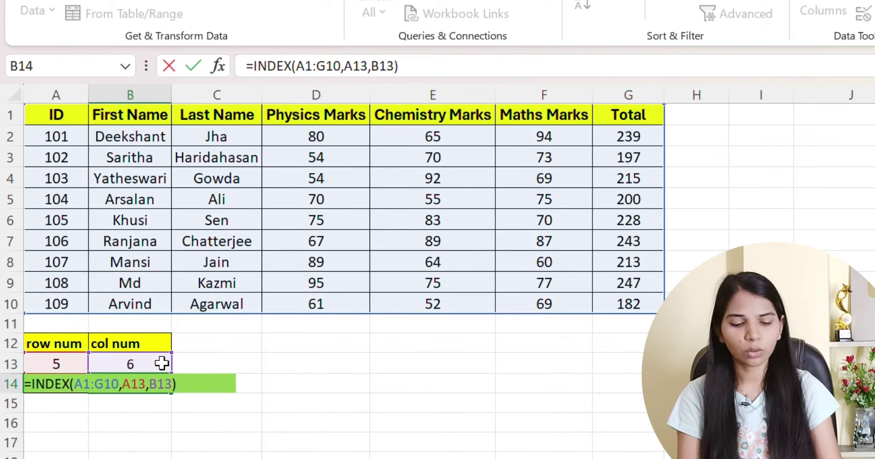
key("Return")
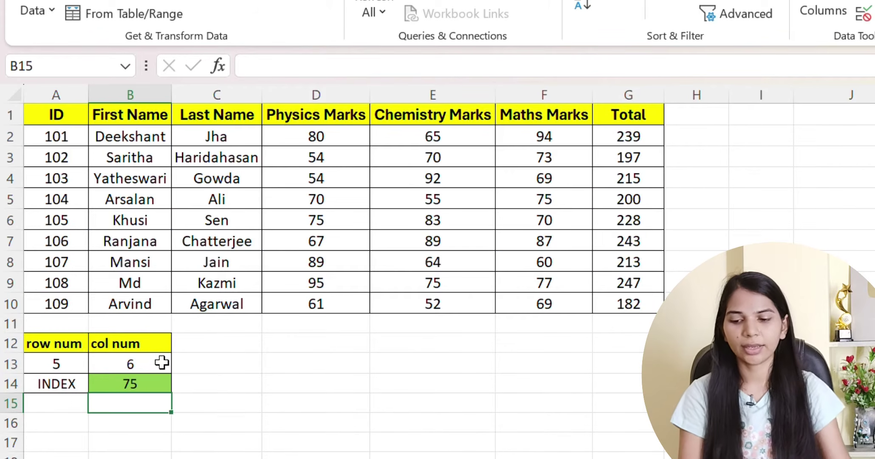
Step: Check the INDEX result in B14 against its row and column numbers, sheet row 5 and the Maths Marks cell F5
left_click(73, 361)
left_click(108, 362)
left_click(126, 384)
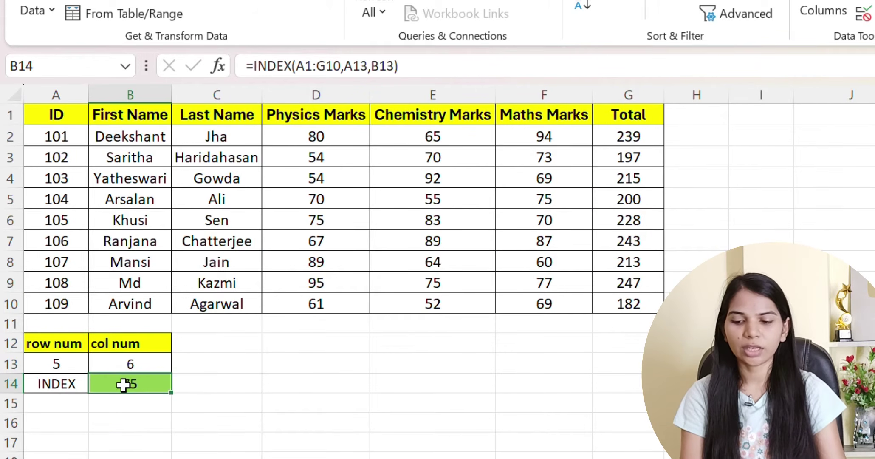
left_click(10, 198)
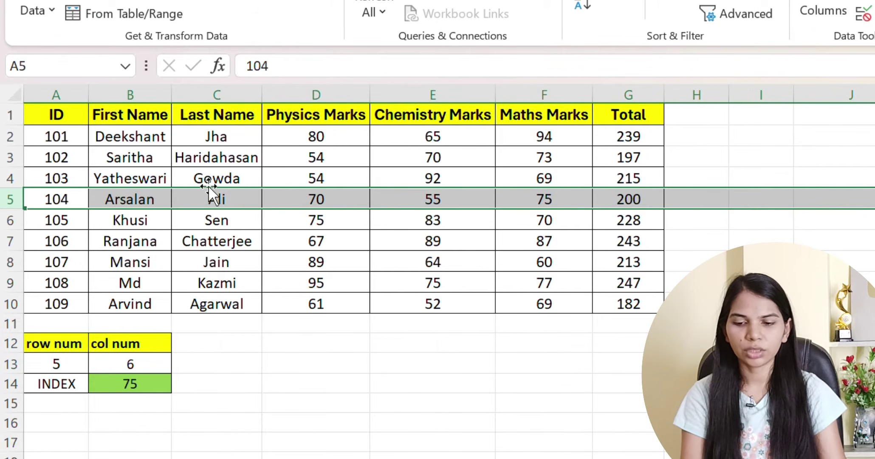
left_click(562, 196)
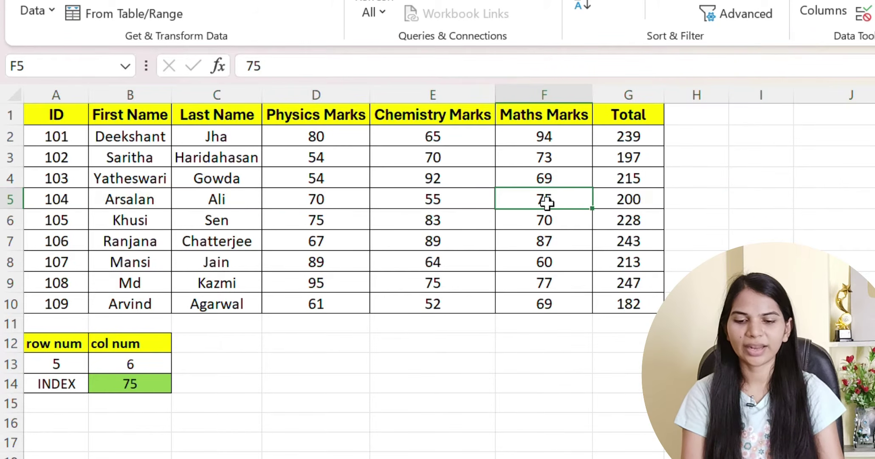
left_click(135, 381)
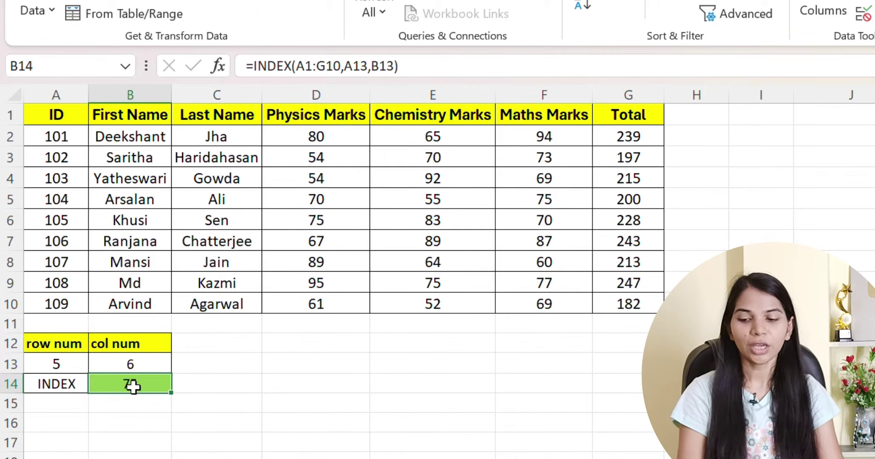
Step: Clear the column number in B13 and compare the INDEX output across row 14 with table row 5
left_click(147, 368)
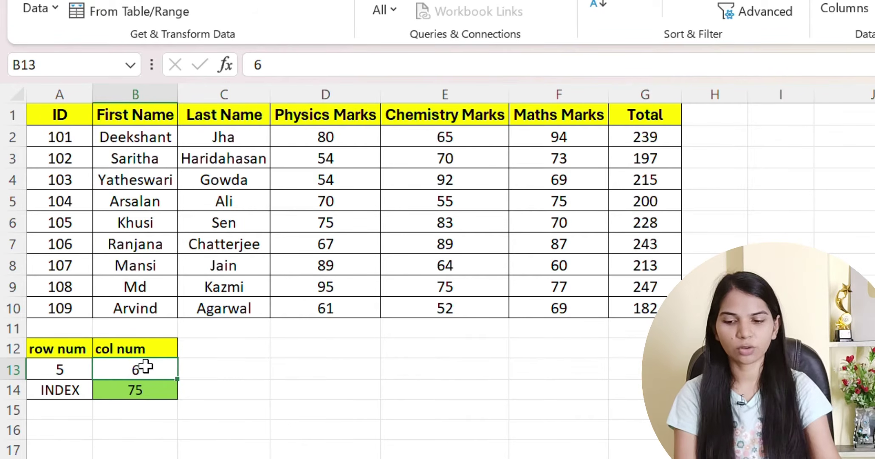
key("BackSpace")
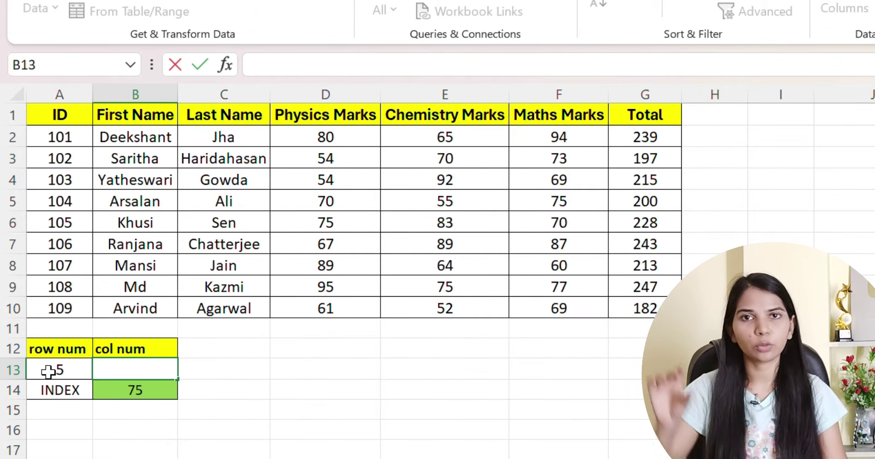
left_click(120, 420)
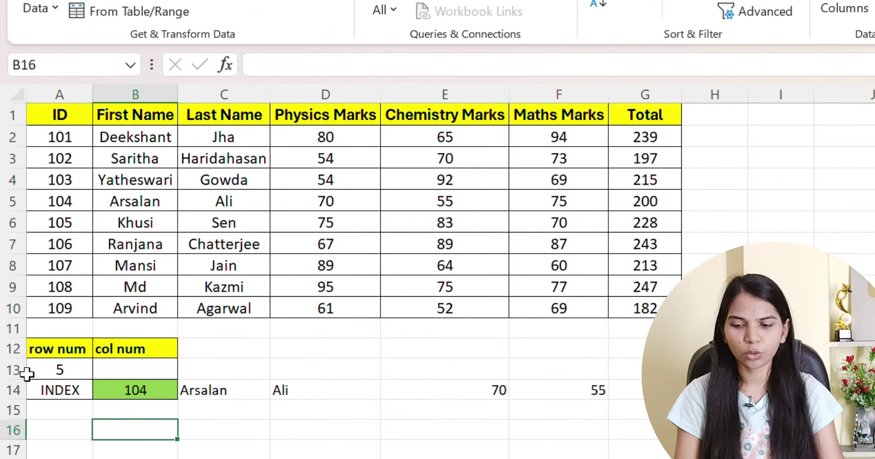
left_click(14, 200)
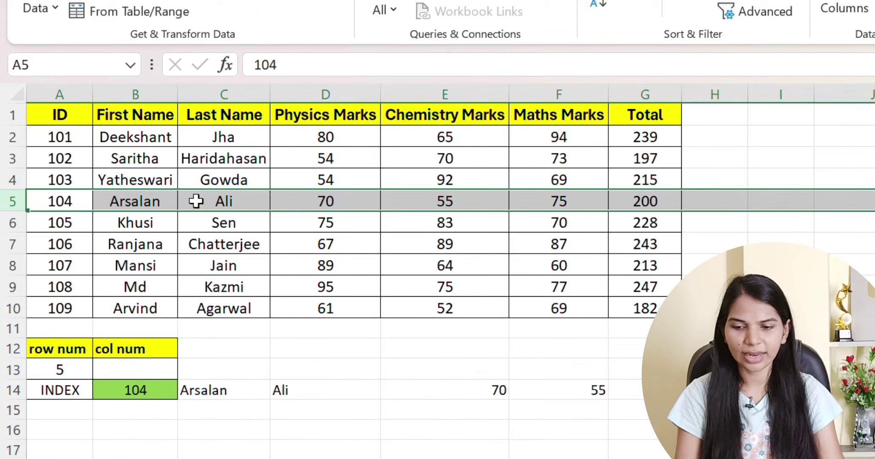
left_click_drag(152, 390, 715, 390)
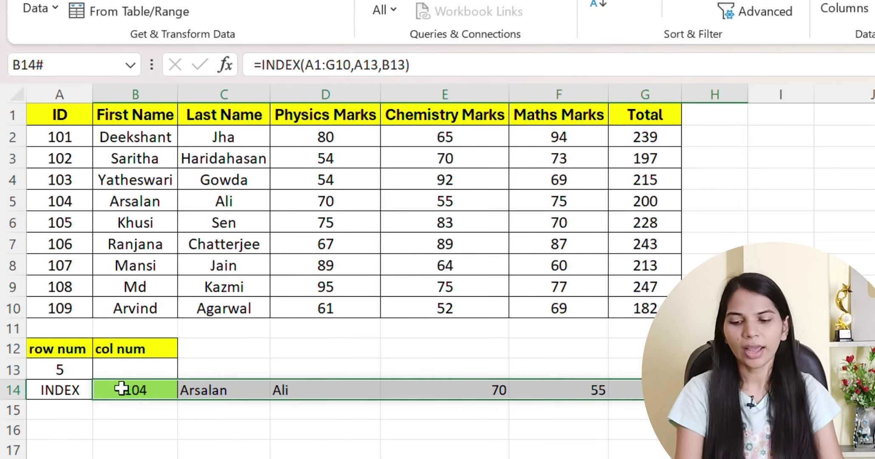
Step: Set the column number in B13 to 6 and clear the row number in A13
left_click(121, 369)
type("6")
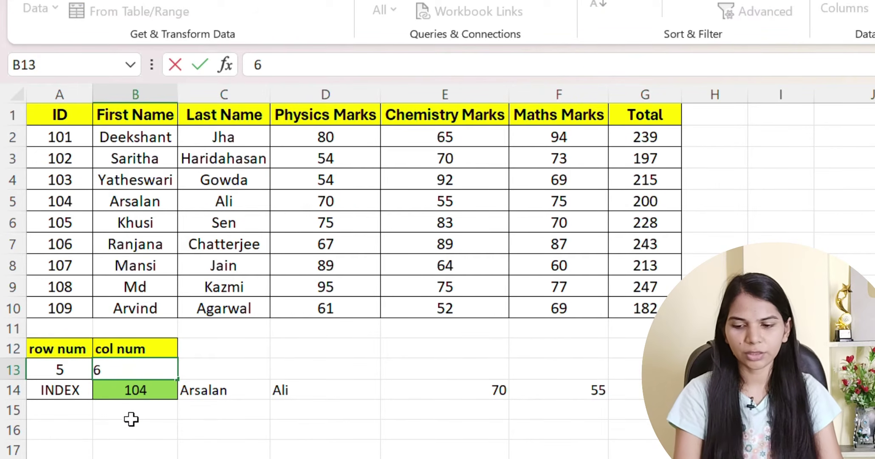
left_click(132, 422)
left_click(77, 369)
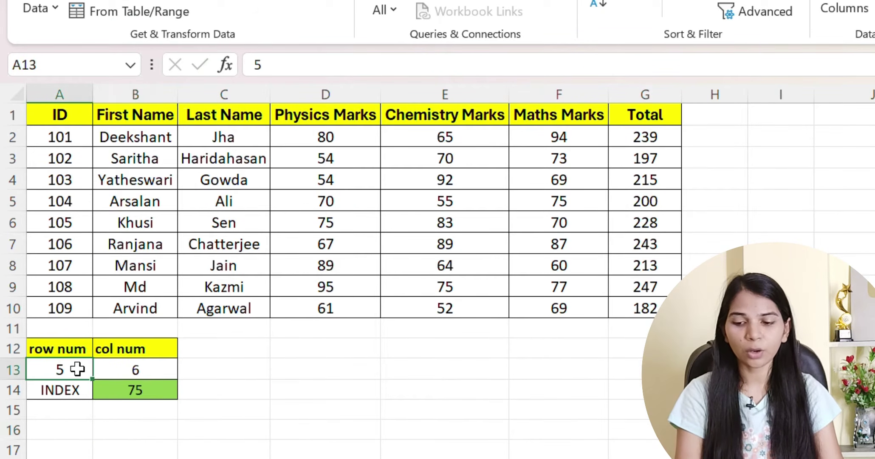
key("BackSpace")
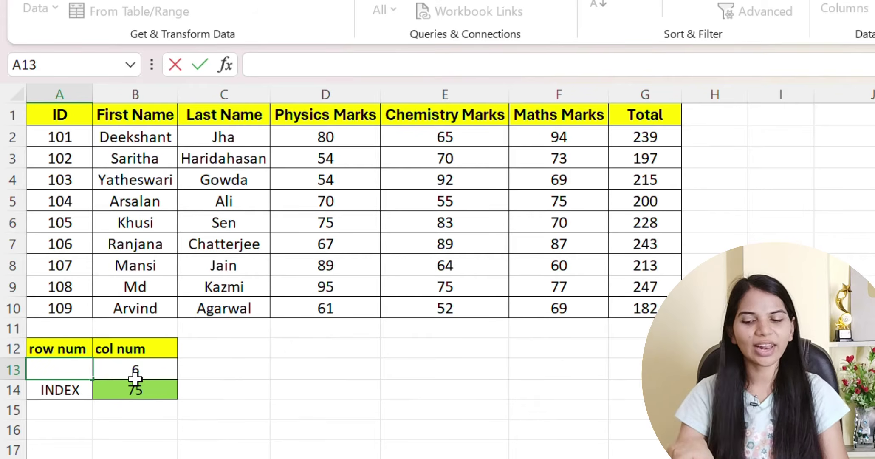
left_click(260, 355)
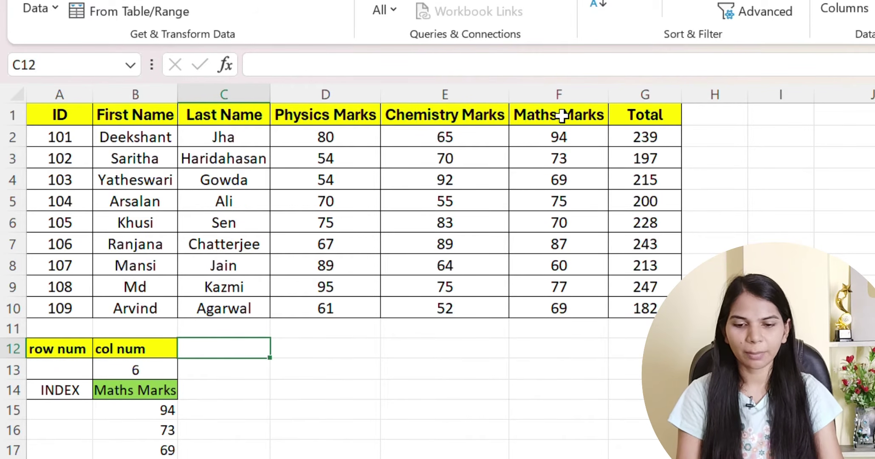
Step: Compare the Maths Marks column F1:F10 with the INDEX output in B14:B23
left_click_drag(563, 119, 560, 308)
scroll(153, 285, "down", 2)
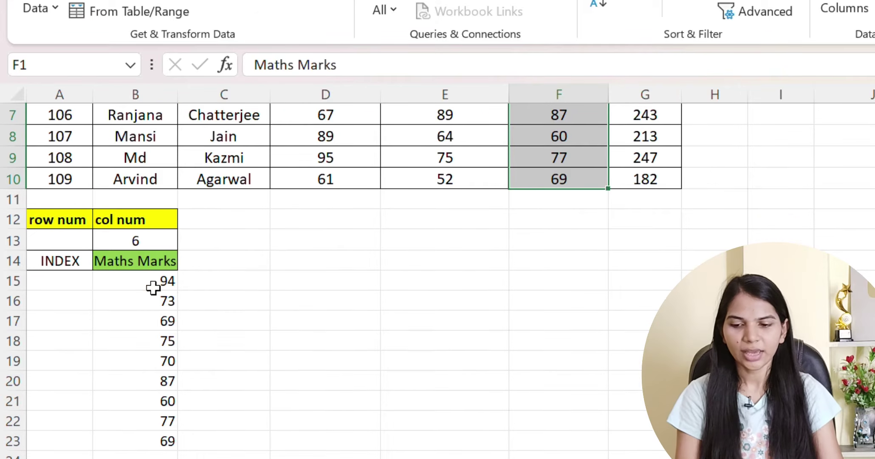
left_click_drag(146, 267, 144, 435)
left_click(267, 386)
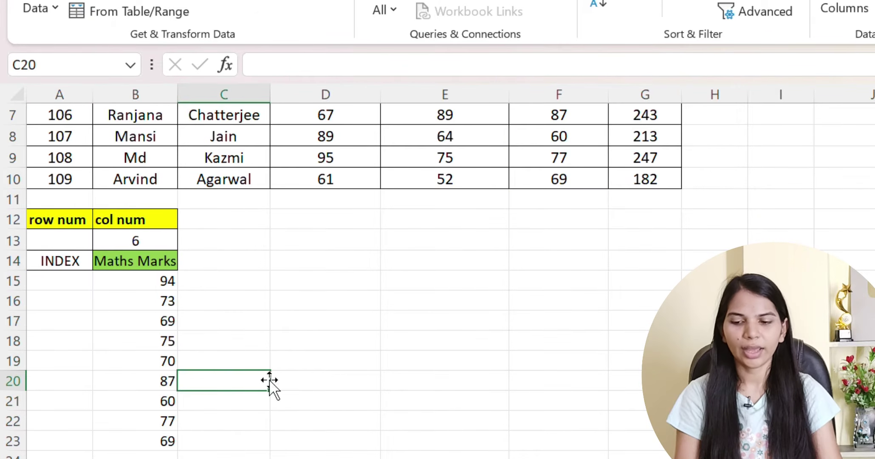
scroll(218, 281, "up", 2)
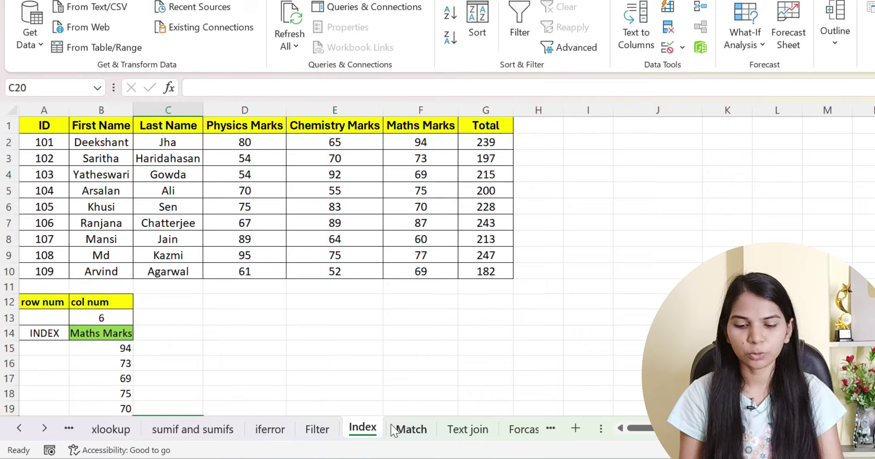
Step: Switch to the Match sheet and start a MATCH formula in G3 with F3 as the lookup value
left_click(407, 429)
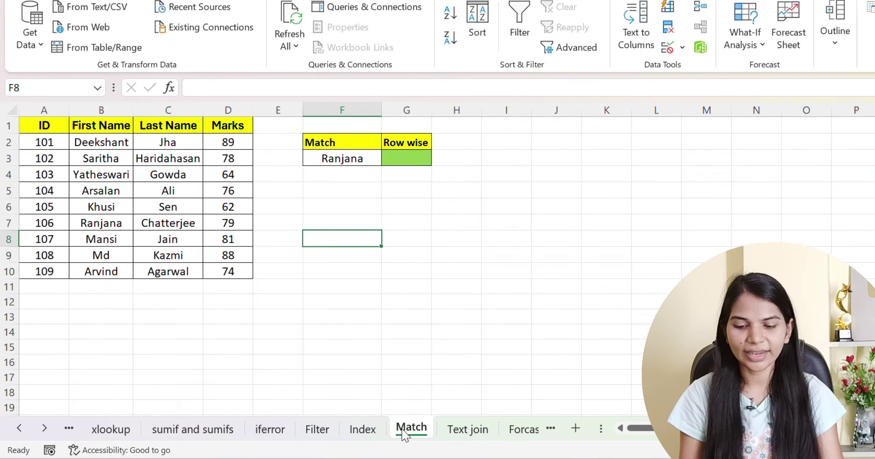
left_click(335, 160)
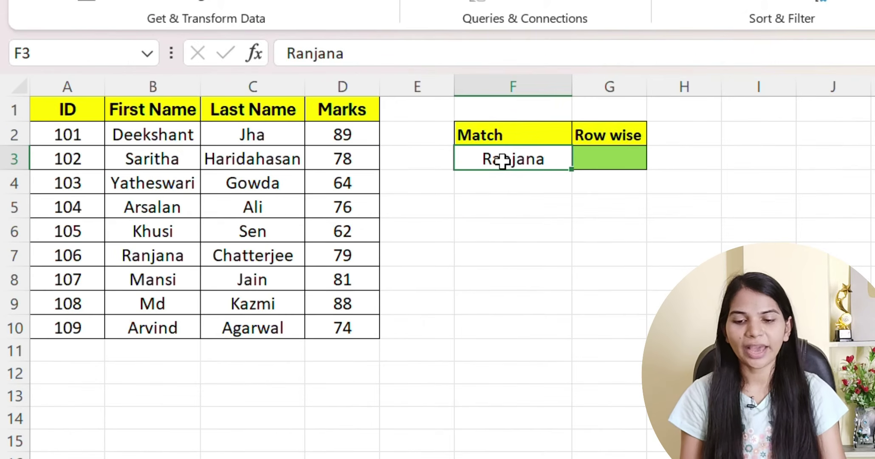
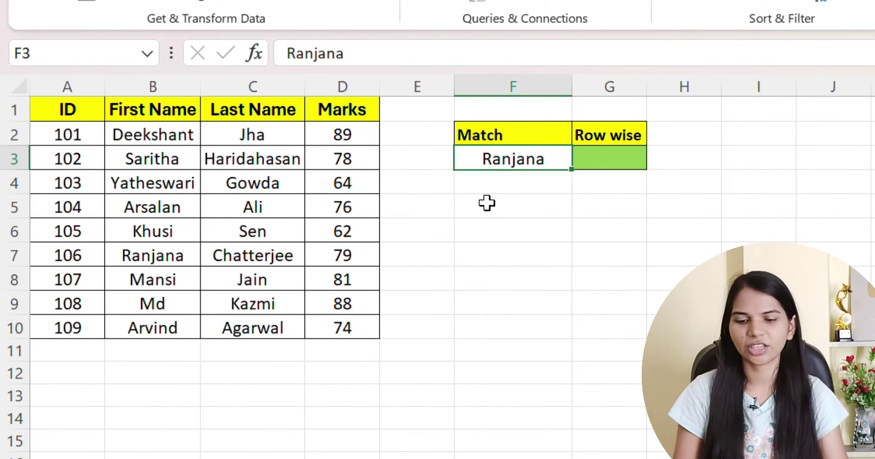
left_click(599, 159)
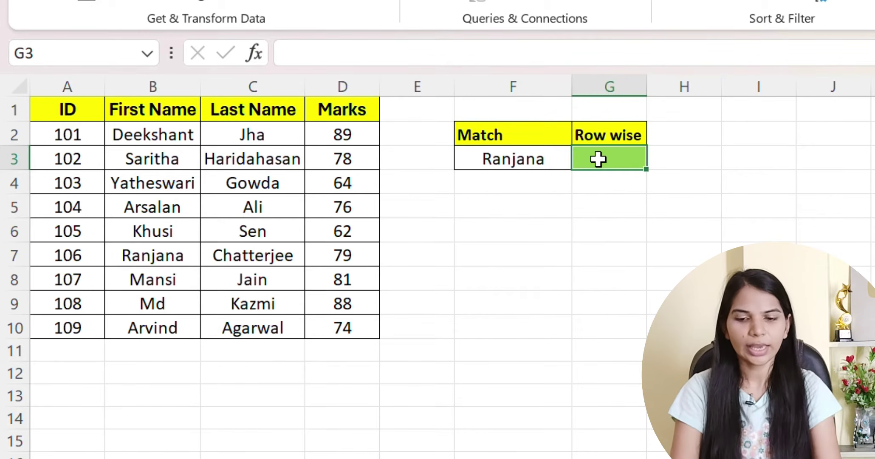
type("=mat")
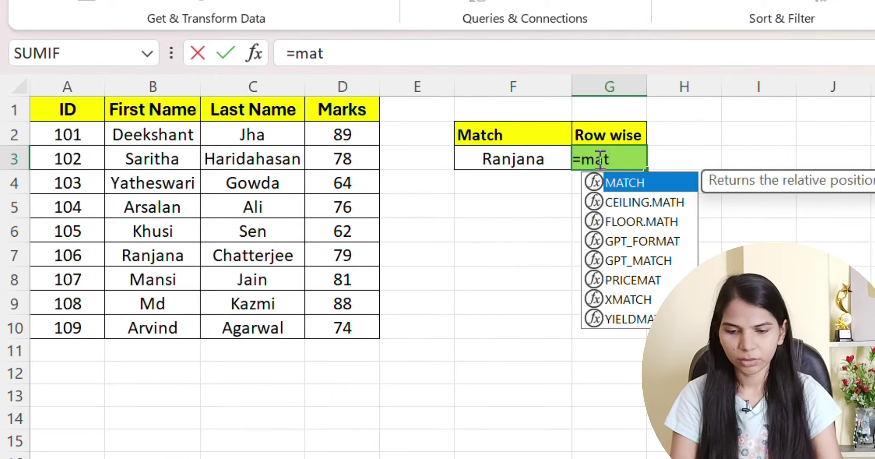
key("Tab")
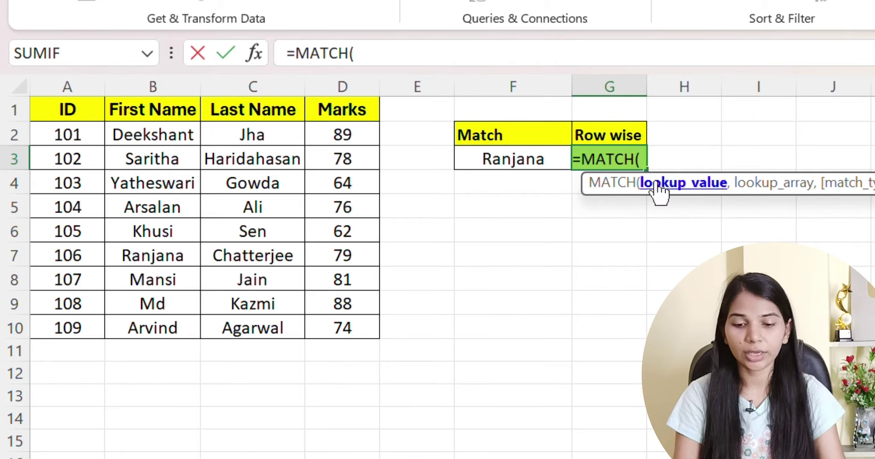
left_click(519, 151)
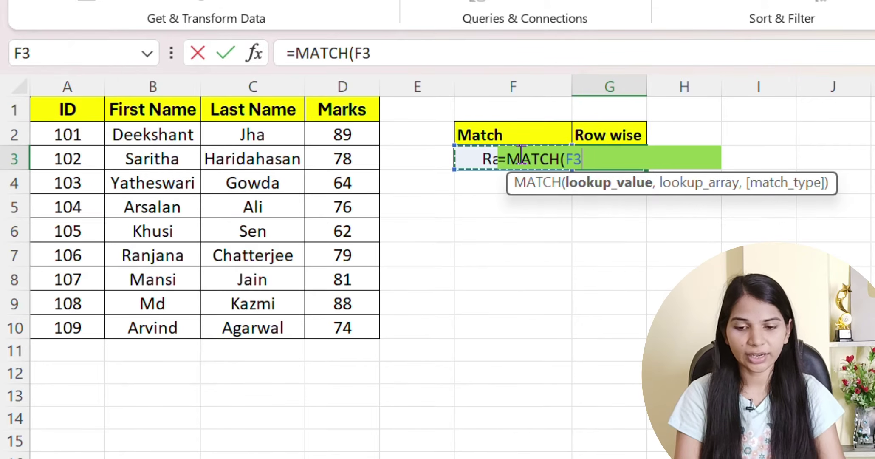
type(",")
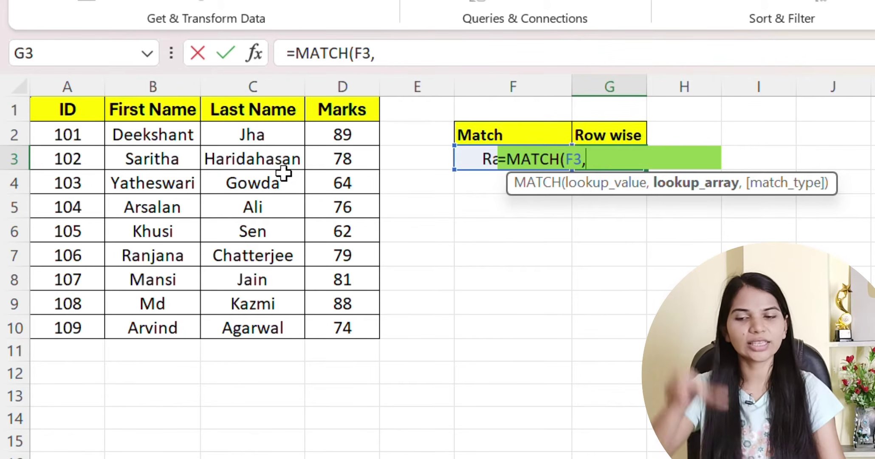
Step: Complete the MATCH formula with the First Name column B1:B10 as the lookup array and 0 for an exact match
left_click_drag(175, 110, 172, 327)
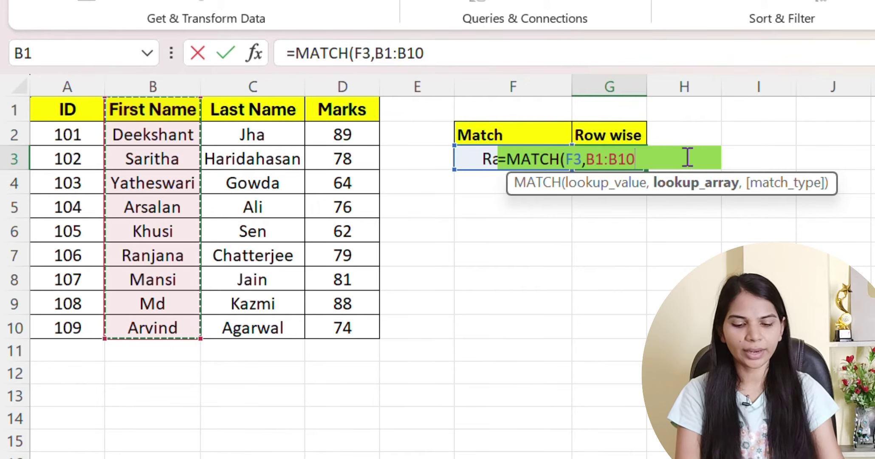
type(",")
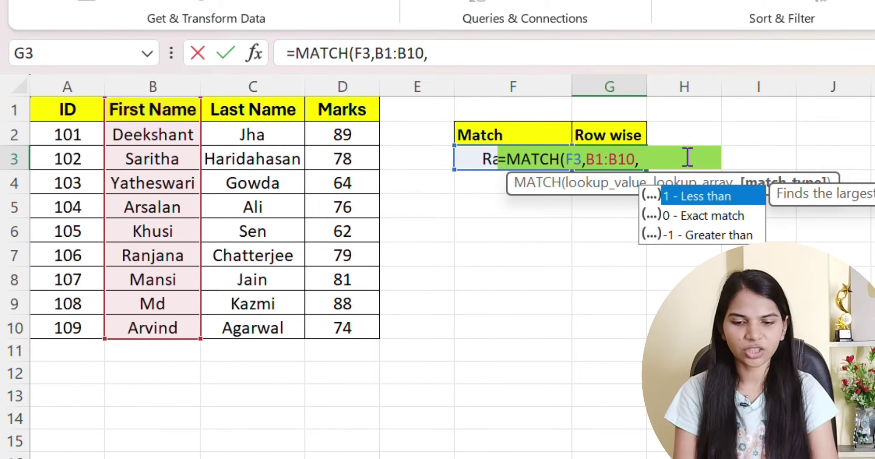
type("0")
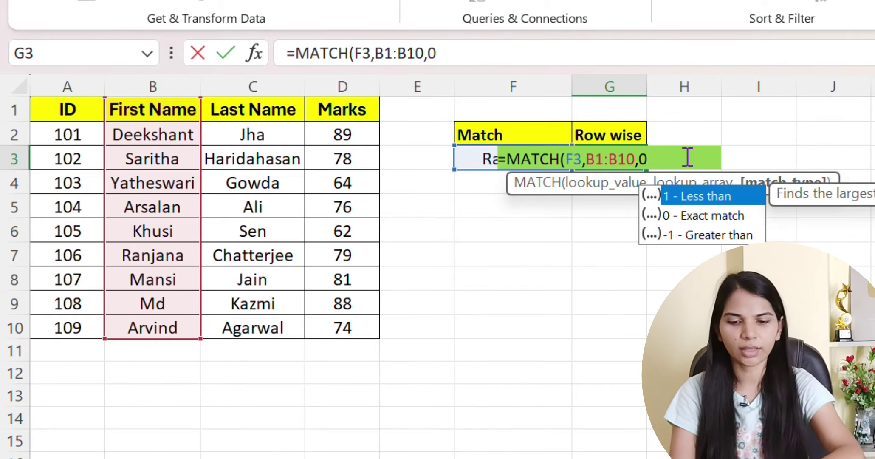
type(")")
key("Return")
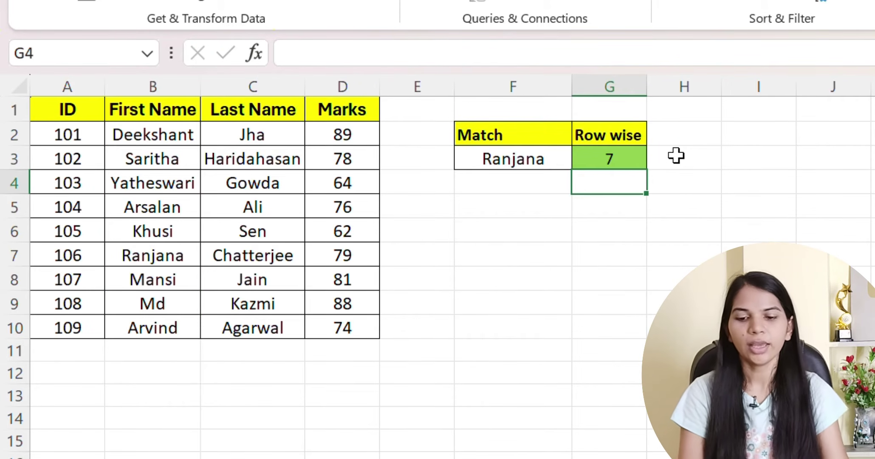
Step: Check the MATCH result in G3 against the position of the matching first name in sheet row 7
left_click(488, 165)
left_click(596, 156)
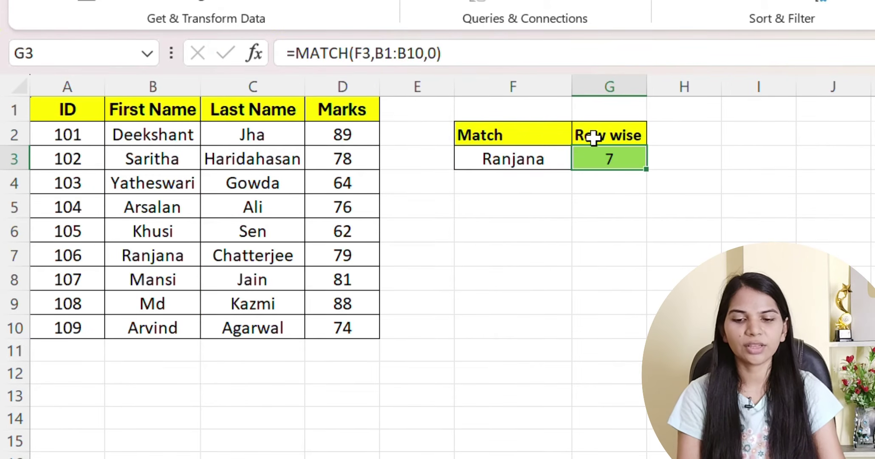
left_click(17, 257)
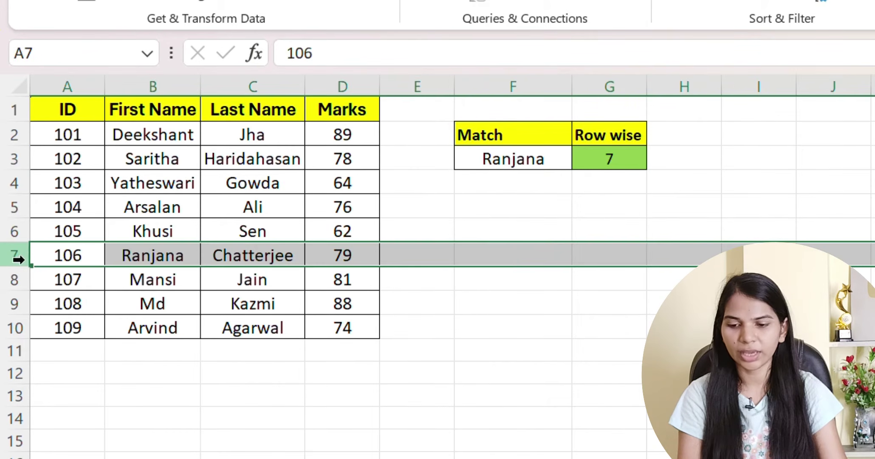
left_click(168, 252)
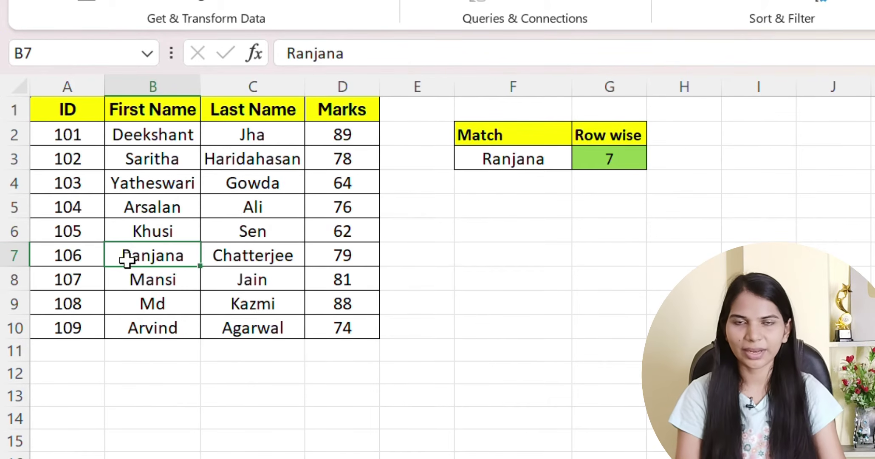
left_click(595, 204)
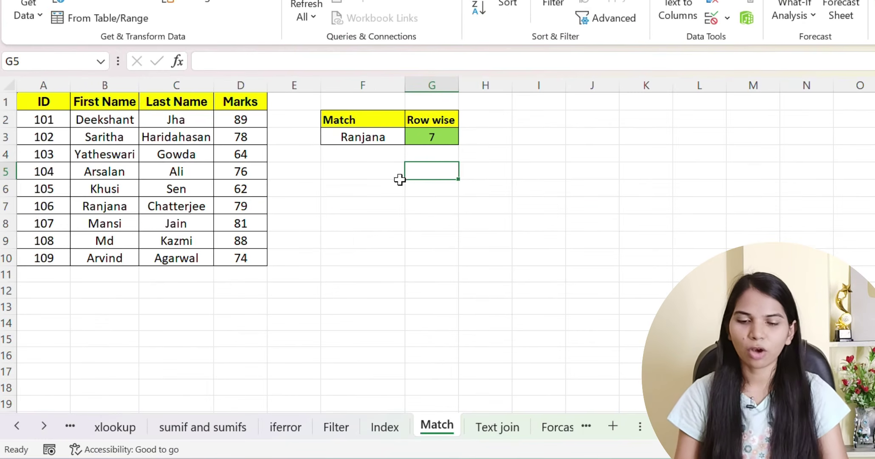
Step: Switch to the Text join sheet and review the empty Concat cell E2 and the source cells A2:D2
left_click(501, 432)
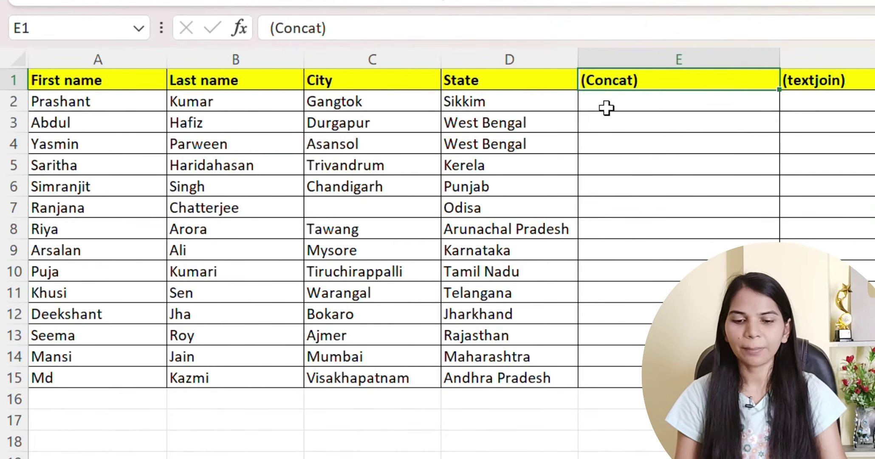
left_click(620, 99)
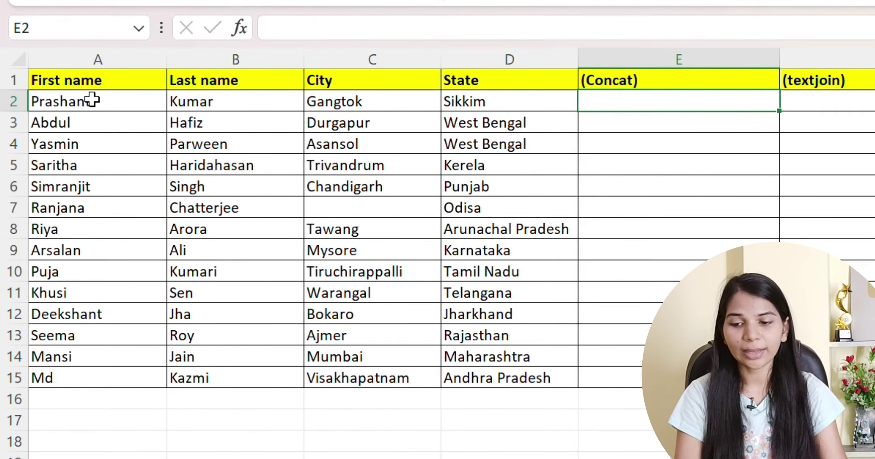
left_click_drag(93, 102, 485, 102)
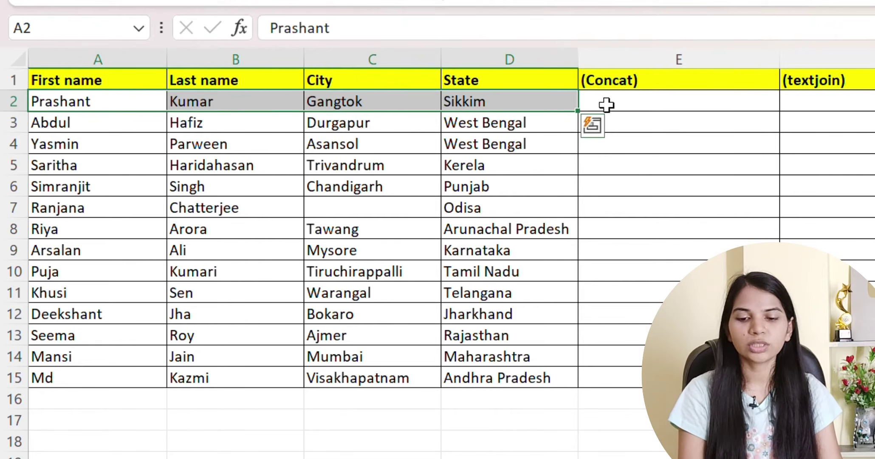
Step: Join the first record's cells A2:D2 in E2 with a CONCAT formula over the whole range
left_click(621, 100)
type("=conc")
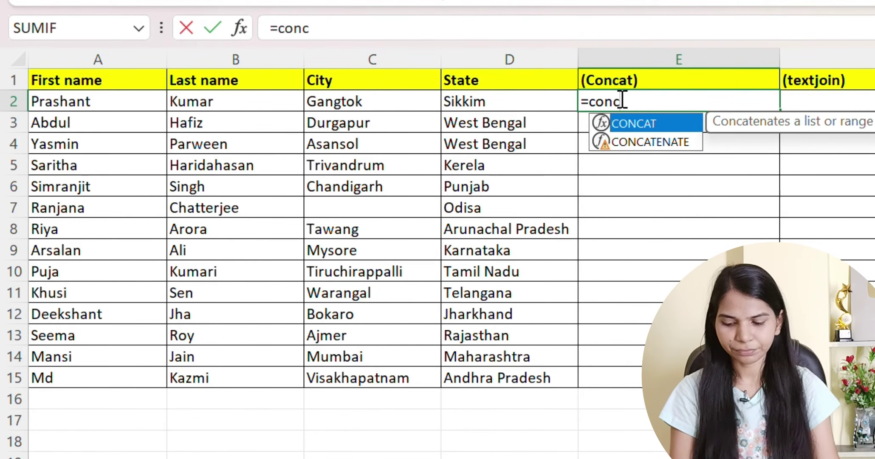
key("Tab")
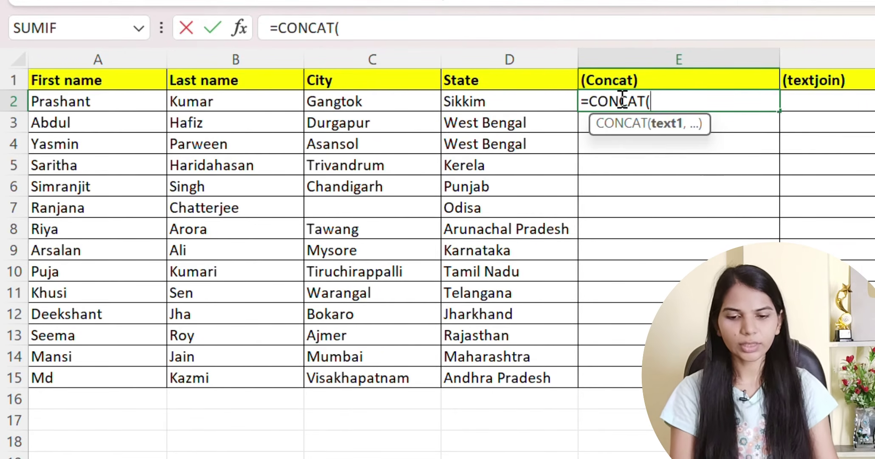
left_click_drag(143, 98, 487, 99)
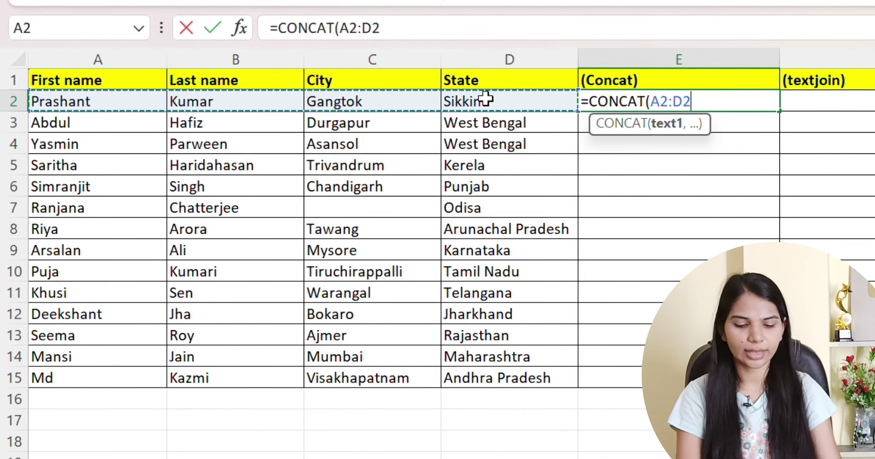
type(")")
key("Return")
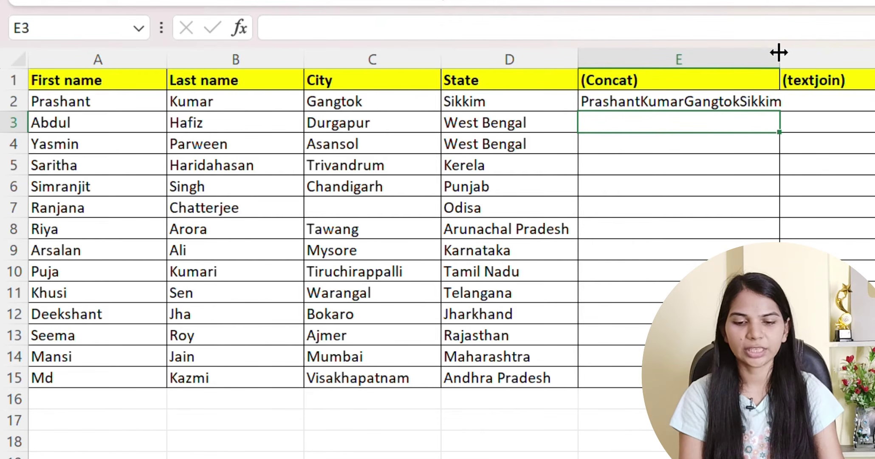
Step: Clear the result in E2 and start a new CONCAT formula there with A2 followed by a quoted space
left_click(751, 102)
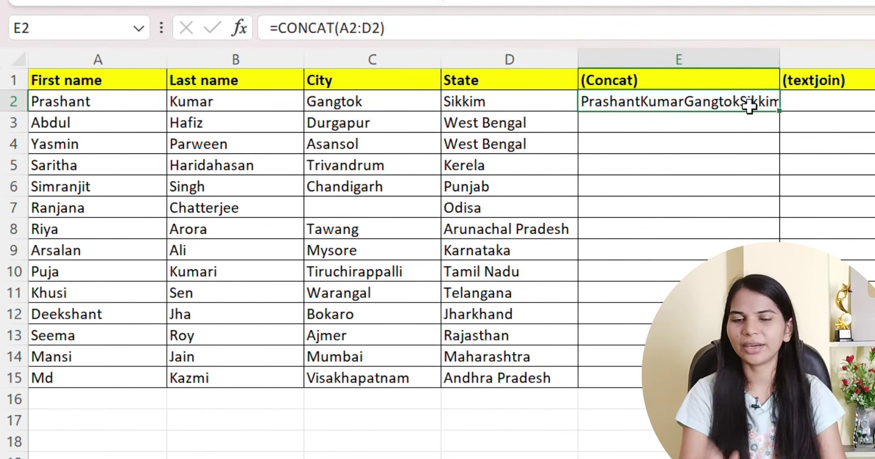
key("Delete")
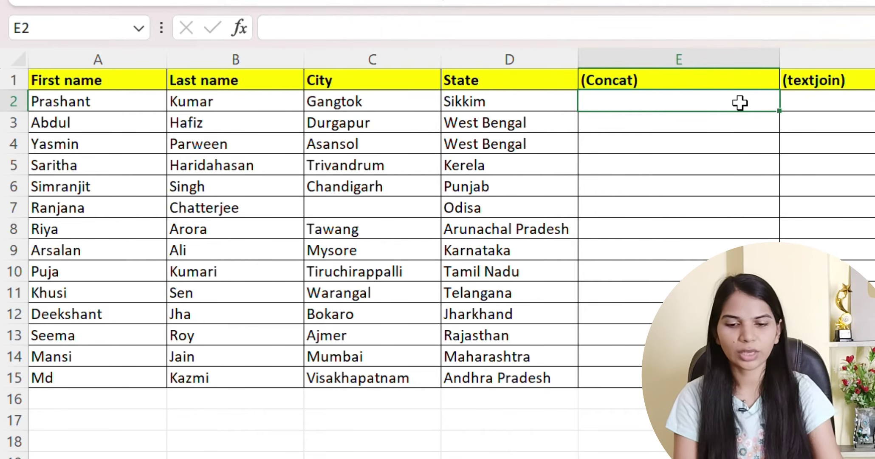
double_click(740, 102)
type("=")
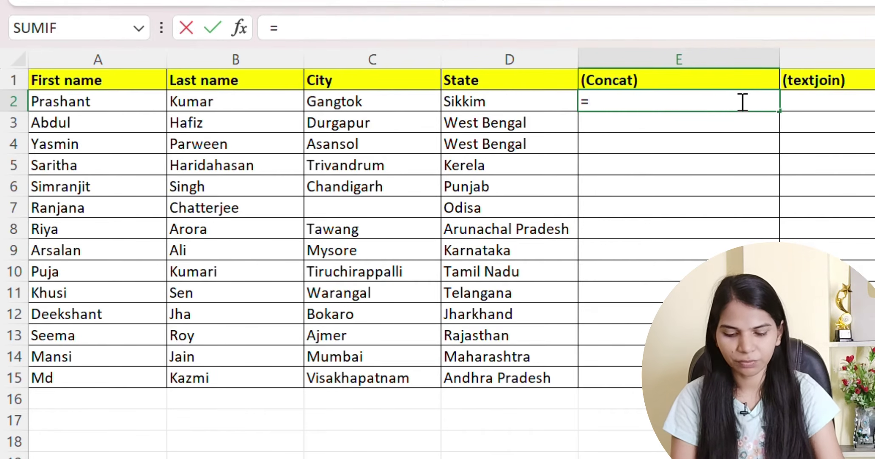
type("conv")
key("BackSpace")
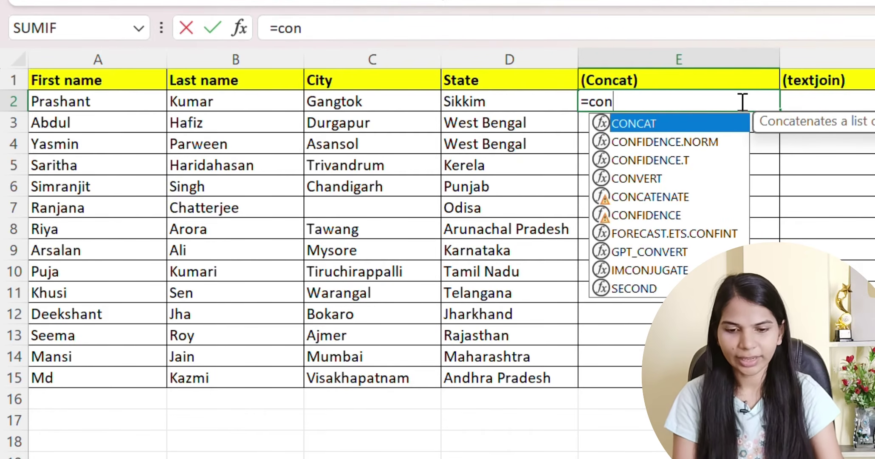
key("Tab")
left_click(127, 102)
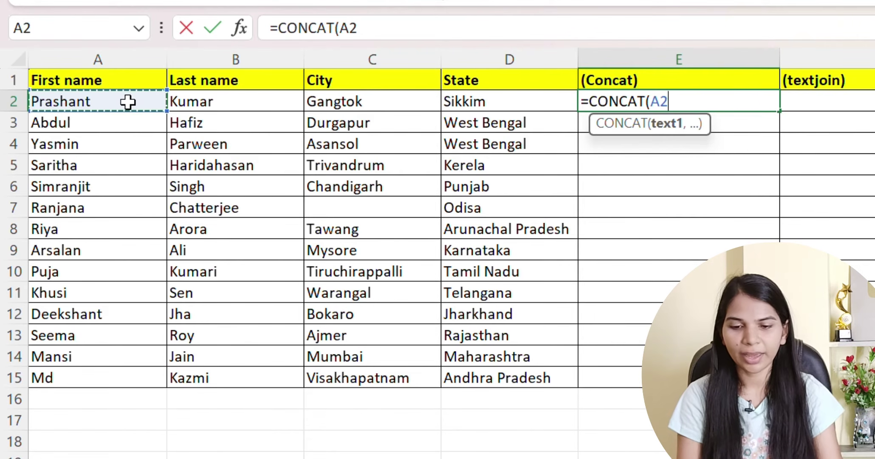
type(",")
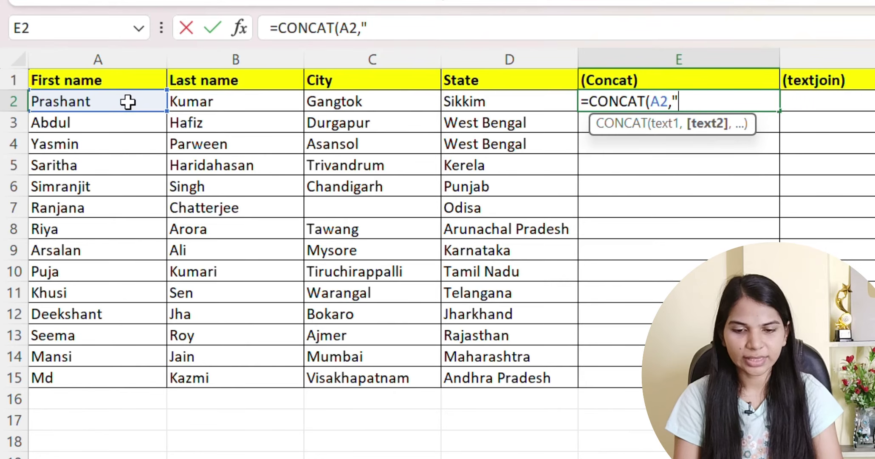
type("\" \",")
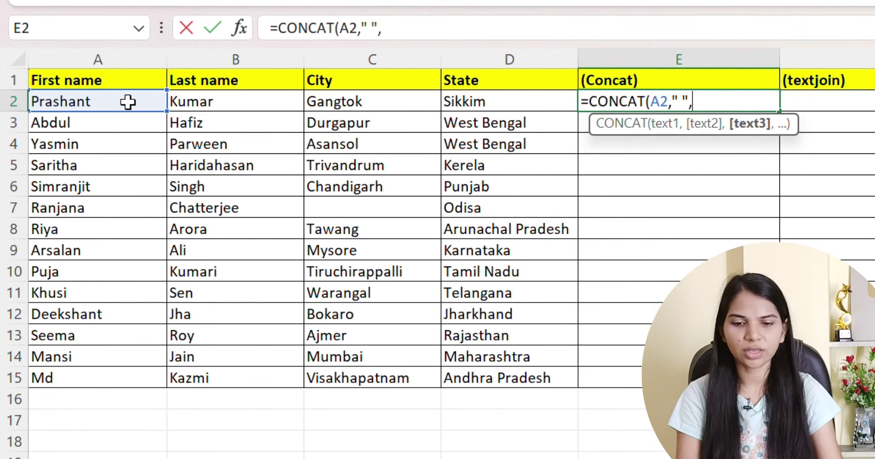
Step: Complete the CONCAT formula in E2 with B2, C2 and D2, separated by quoted spaces
left_click(185, 102)
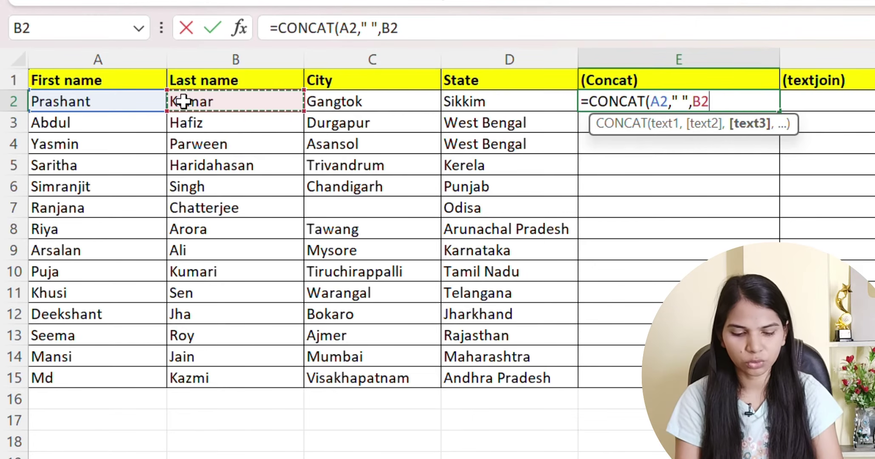
type(",\"")
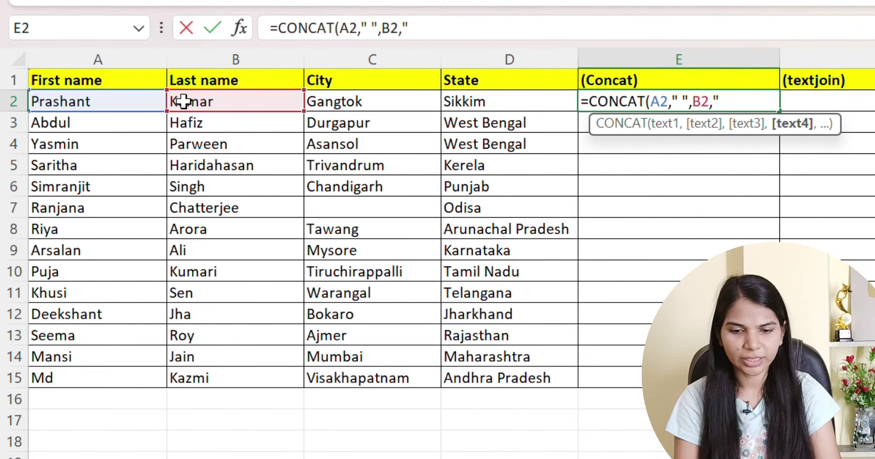
type(" \",")
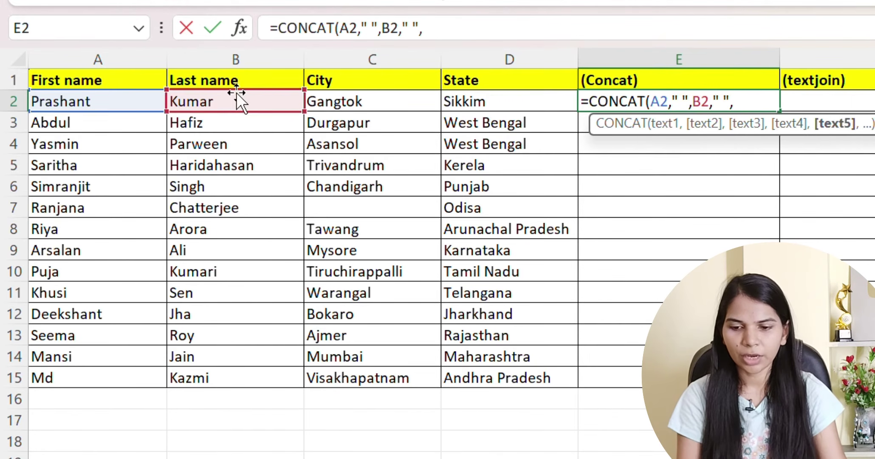
left_click(323, 101)
type(",")
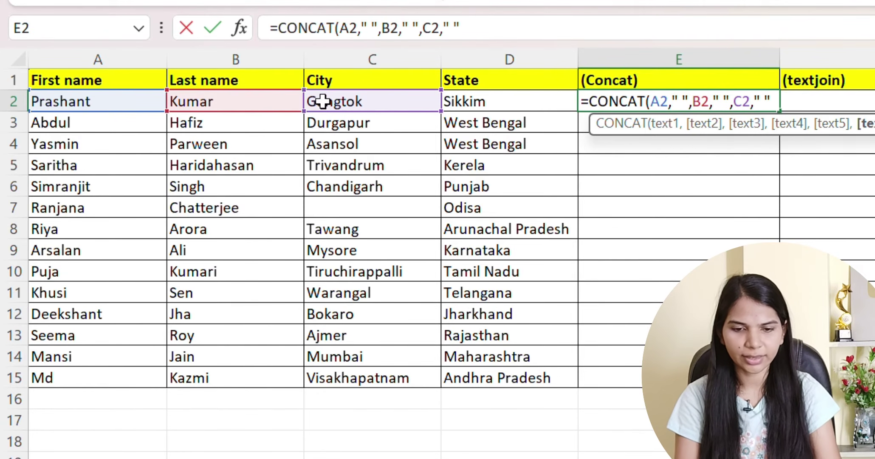
type("\" \",")
left_click(465, 97)
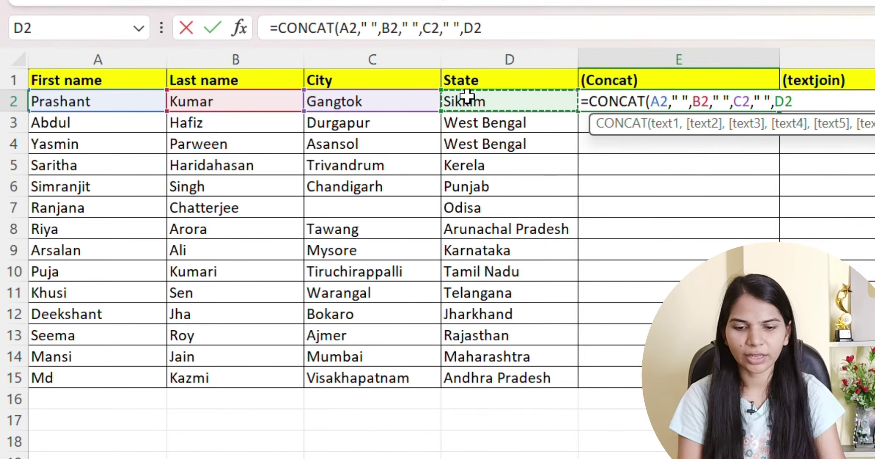
type(")")
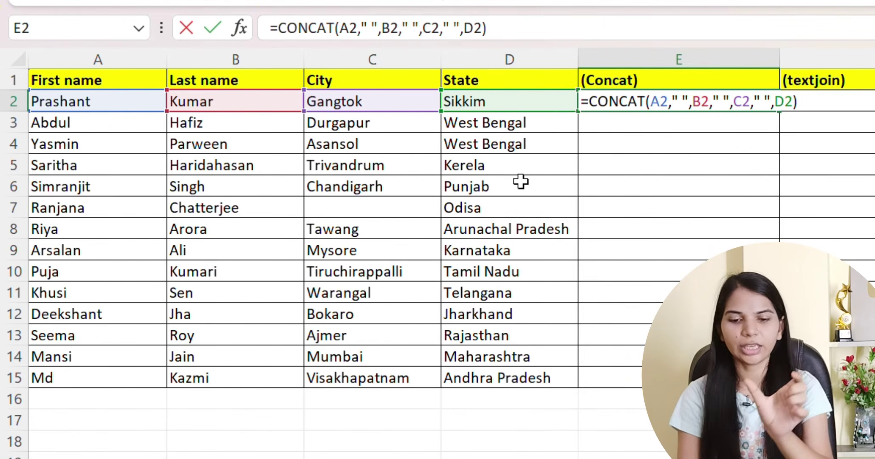
key("Return")
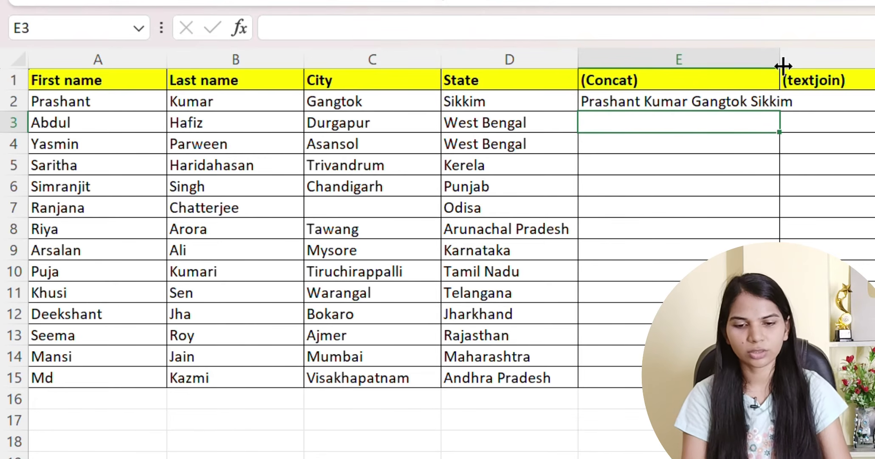
Step: Fill the CONCAT formula from E2 down to E15 and widen column E to fit the joined text
left_click_drag(781, 57, 801, 57)
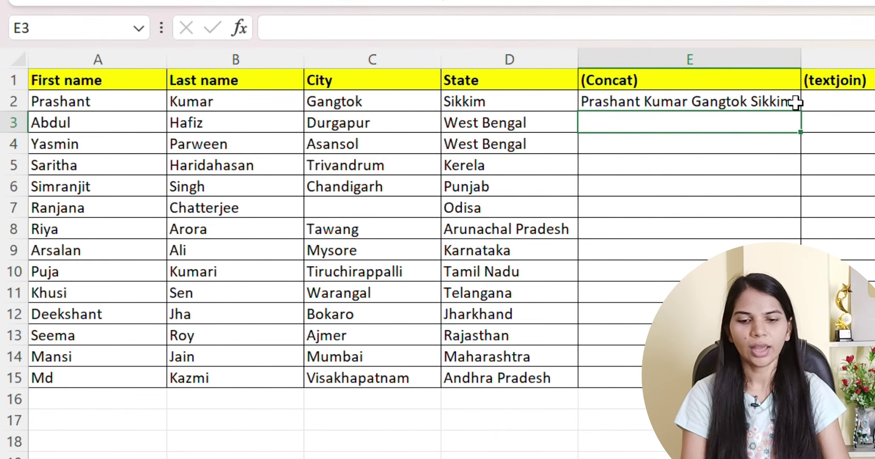
left_click(784, 102)
double_click(802, 110)
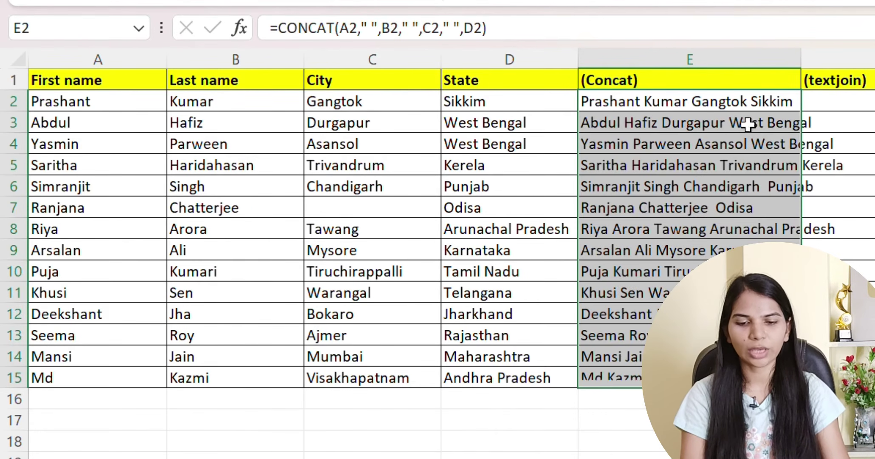
left_click_drag(805, 64, 874, 61)
left_click(781, 165)
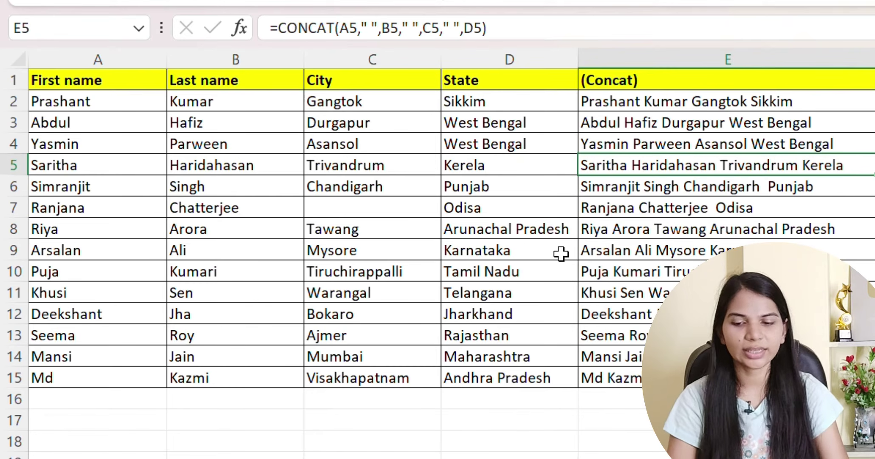
Step: Examine how the blank City cell C7 affects the spacing of the CONCAT result in E7
left_click(101, 204)
left_click_drag(101, 204, 399, 210)
left_click(493, 208)
left_click(337, 205)
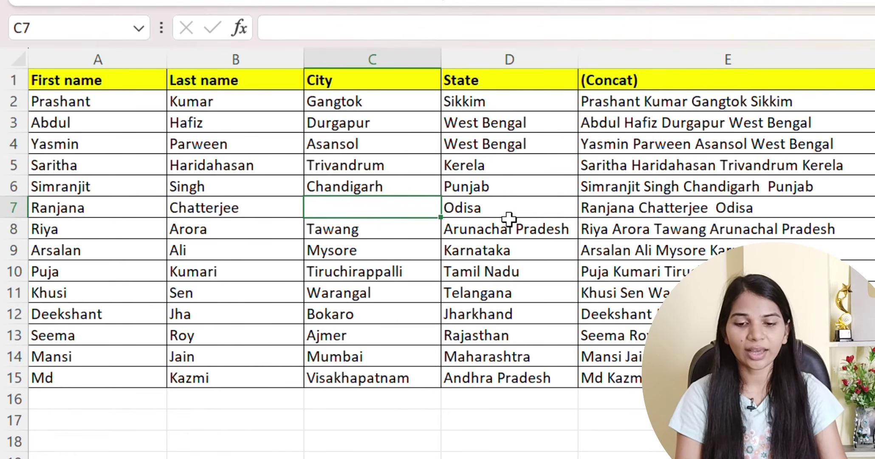
left_click(686, 209)
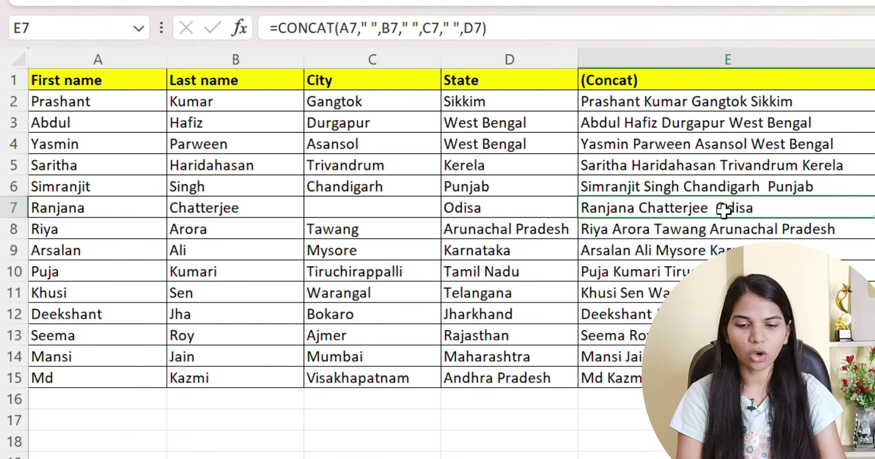
left_click(393, 209)
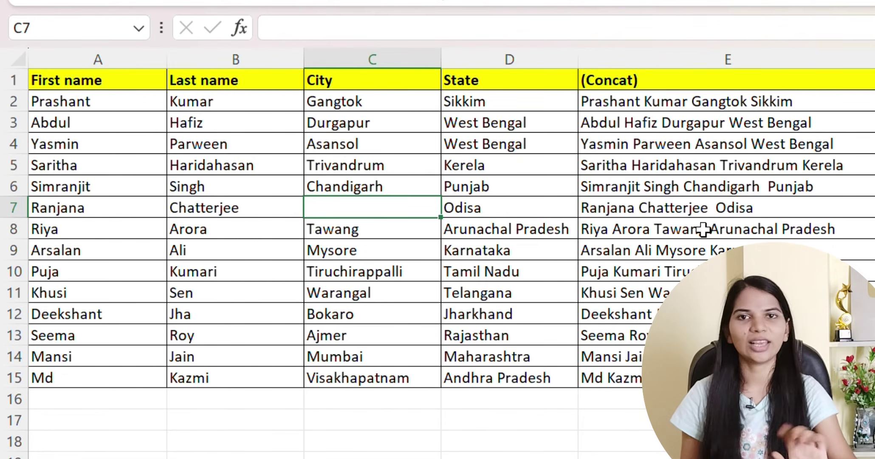
left_click(707, 211)
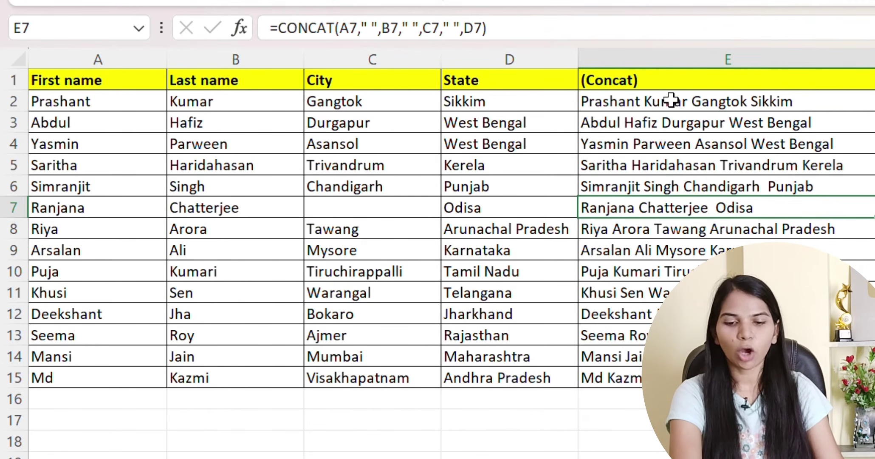
left_click(676, 85)
Step: Start a TEXTJOIN formula in F2 with a quoted space as delimiter and TRUE to ignore empty cells
left_click(717, 181)
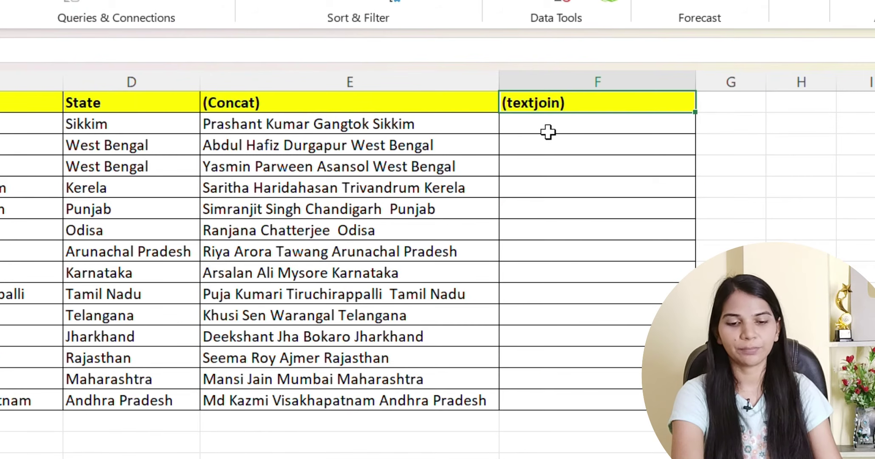
left_click(549, 129)
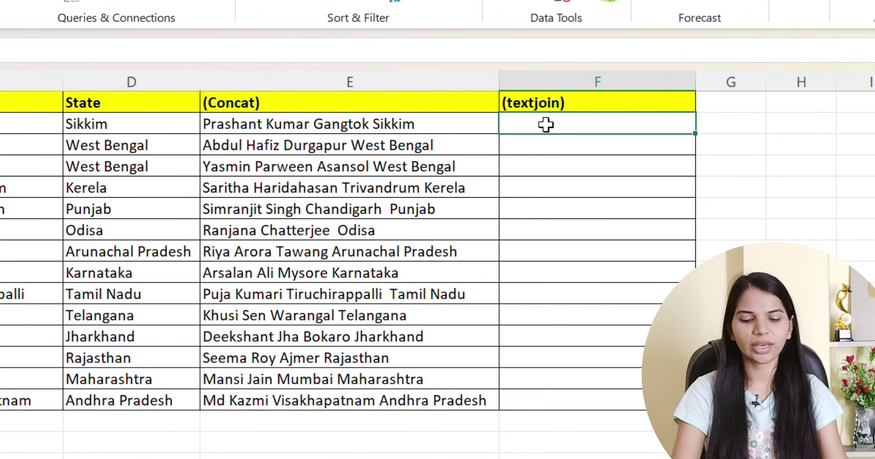
type("=tex")
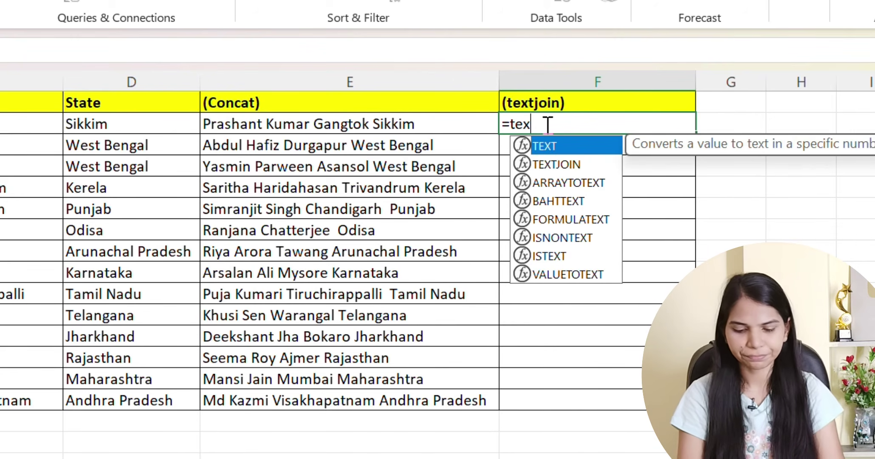
key("Down")
key("Tab")
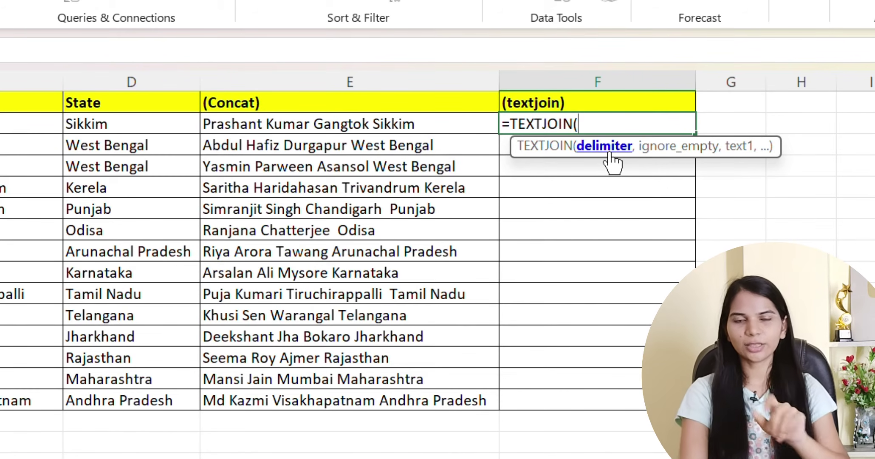
type("\"")
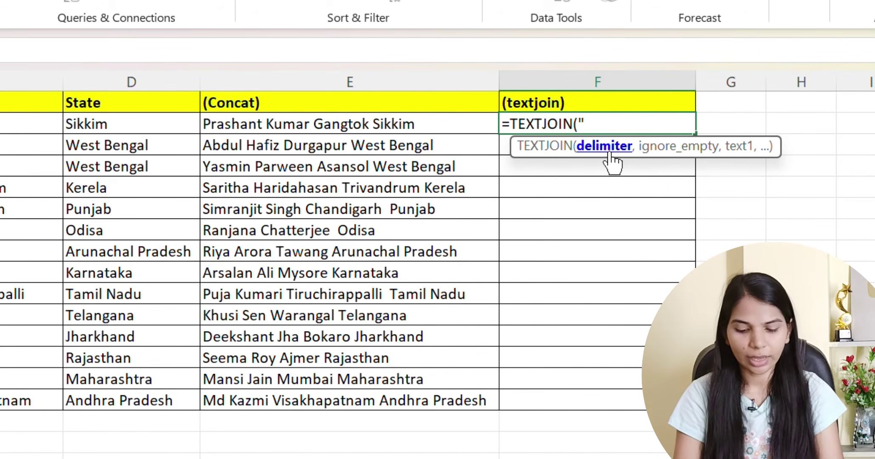
type(" \",")
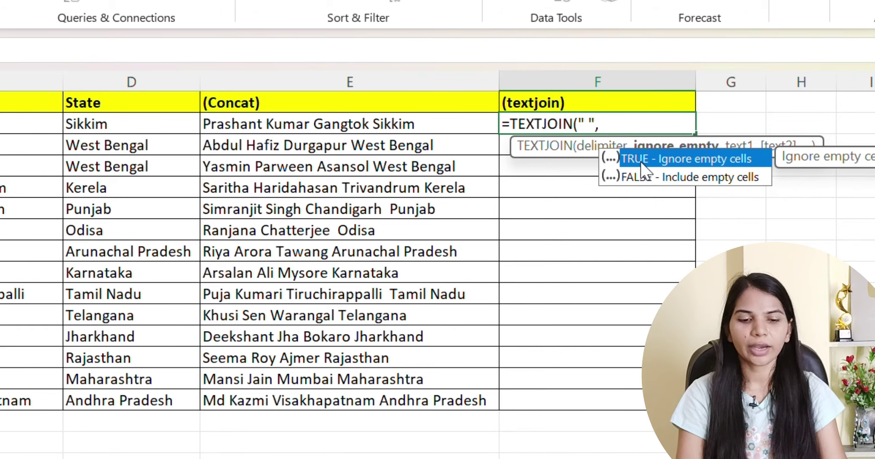
double_click(689, 158)
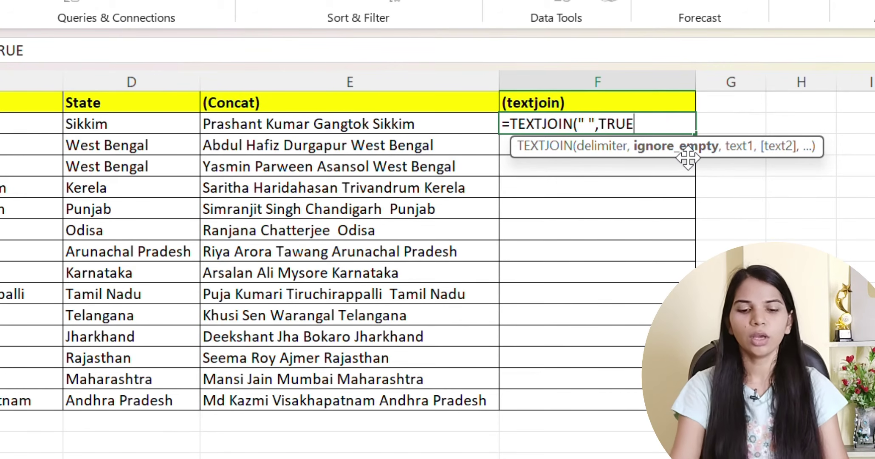
Step: Complete the TEXTJOIN formula in F2 with the range A2:D2 as the text to join
type(",")
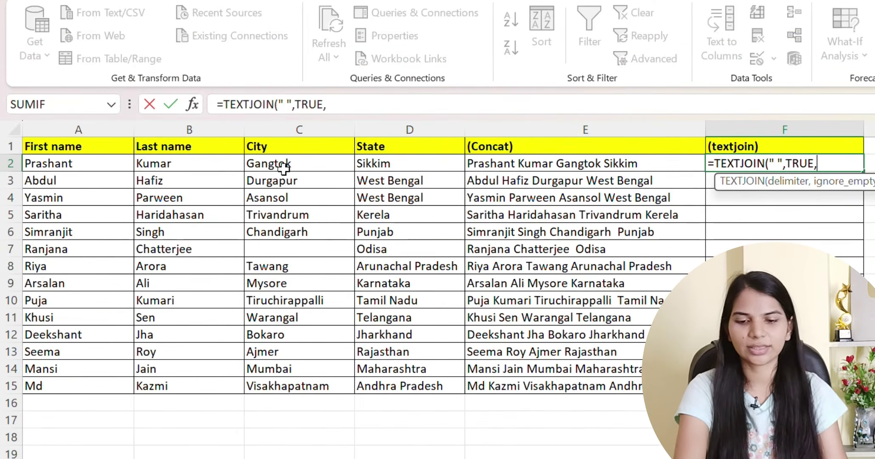
left_click_drag(91, 169, 390, 167)
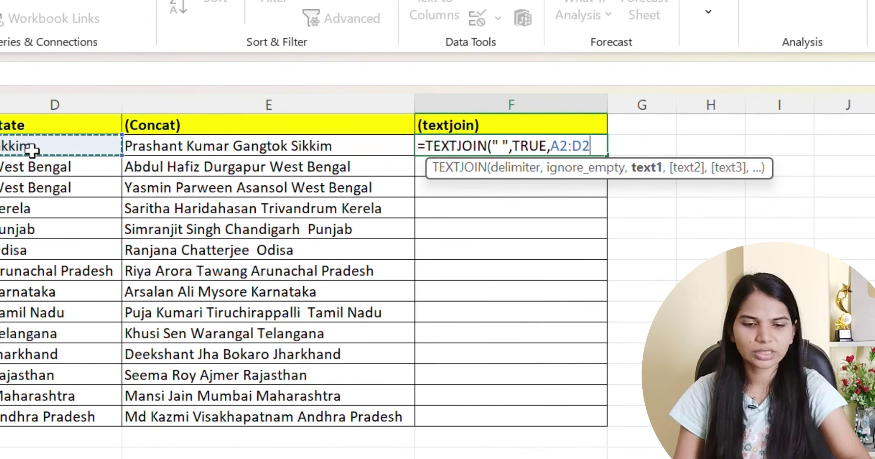
type(")")
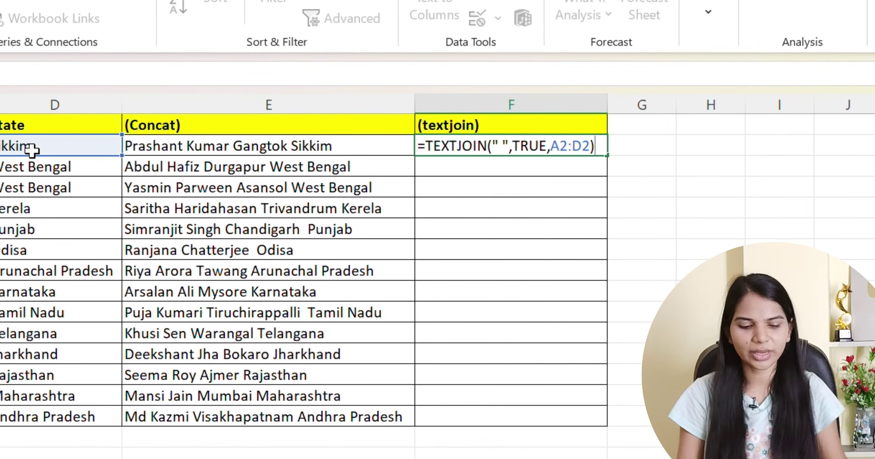
key("Return")
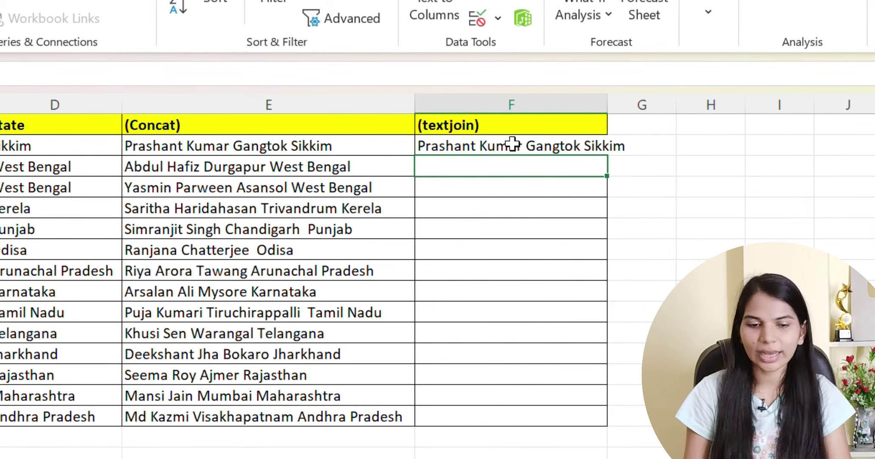
Step: Fill the TEXTJOIN formula from F2 down to F15 and widen column F to fit the joined text
left_click_drag(609, 103, 639, 109)
left_click(611, 143)
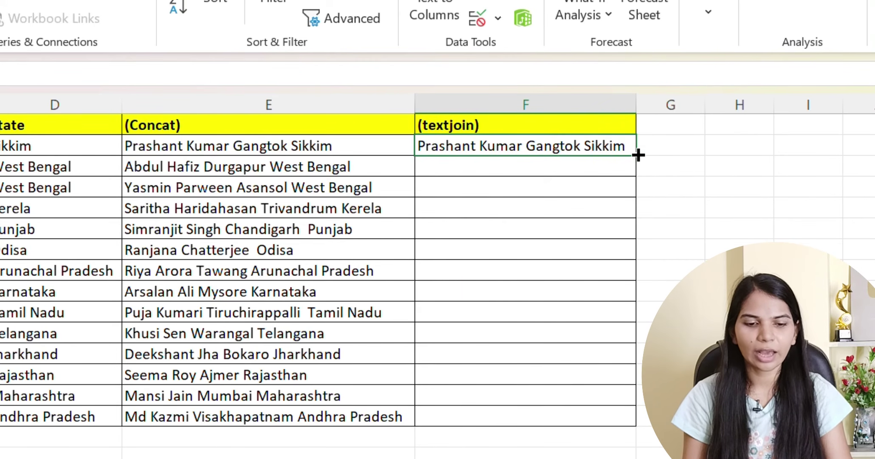
double_click(637, 155)
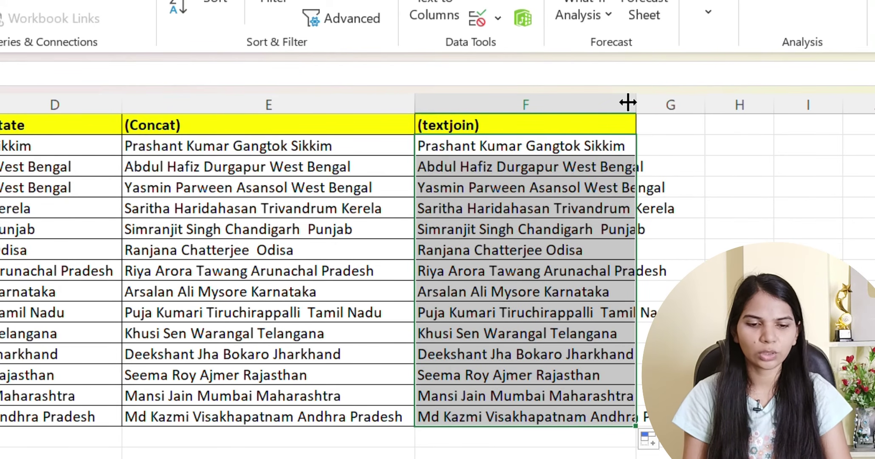
left_click_drag(638, 104, 718, 107)
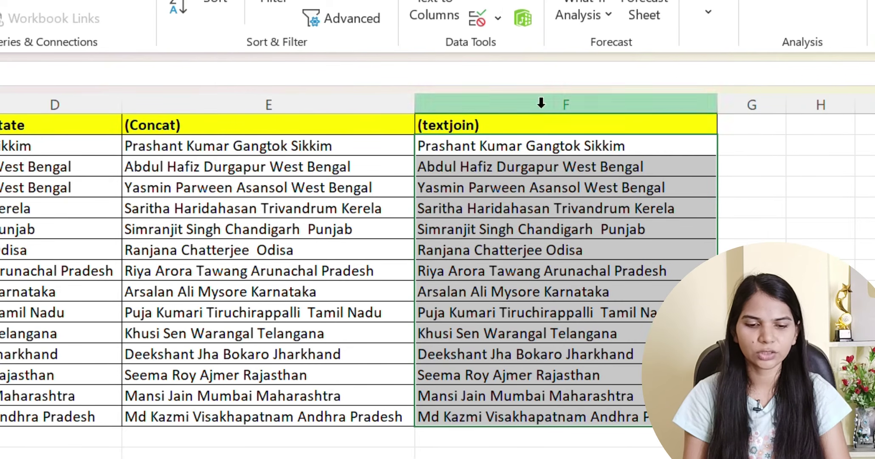
Step: Compare the TEXTJOIN result in F7 with the CONCAT result in E7 for the row whose City is blank
left_click(552, 242)
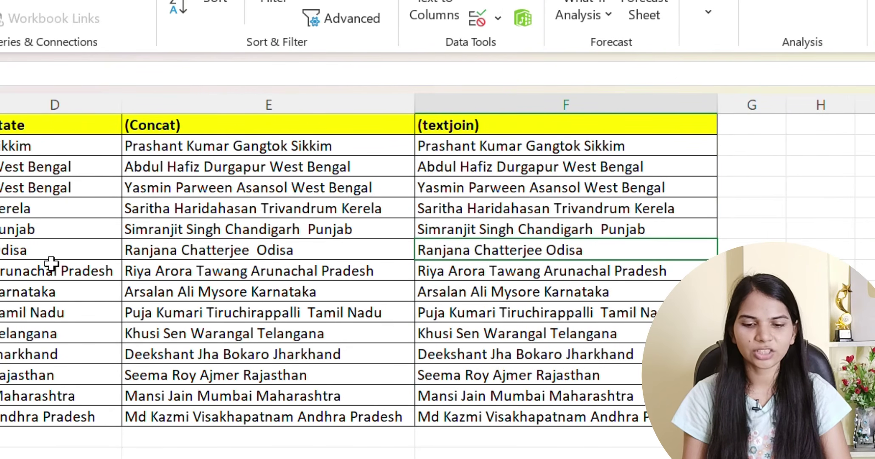
left_click(252, 251)
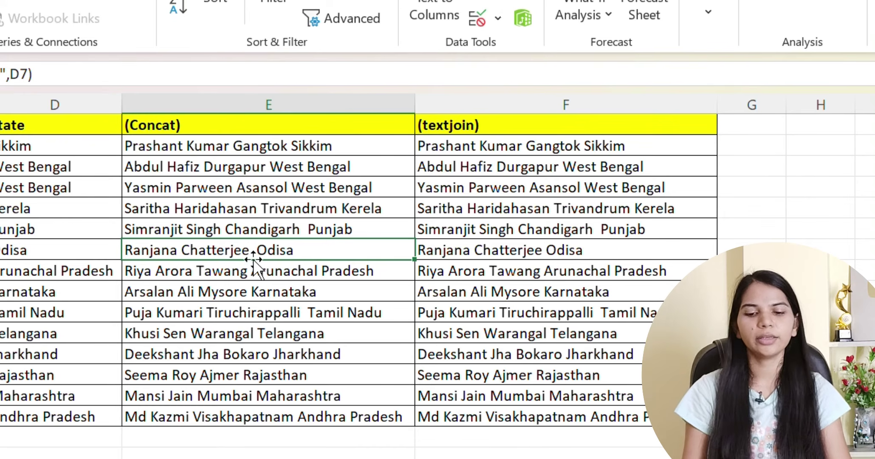
left_click(502, 250)
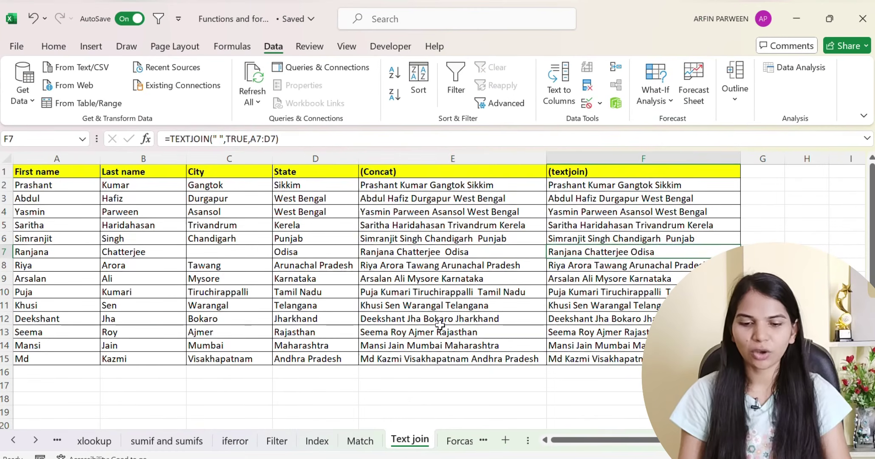
left_click(237, 252)
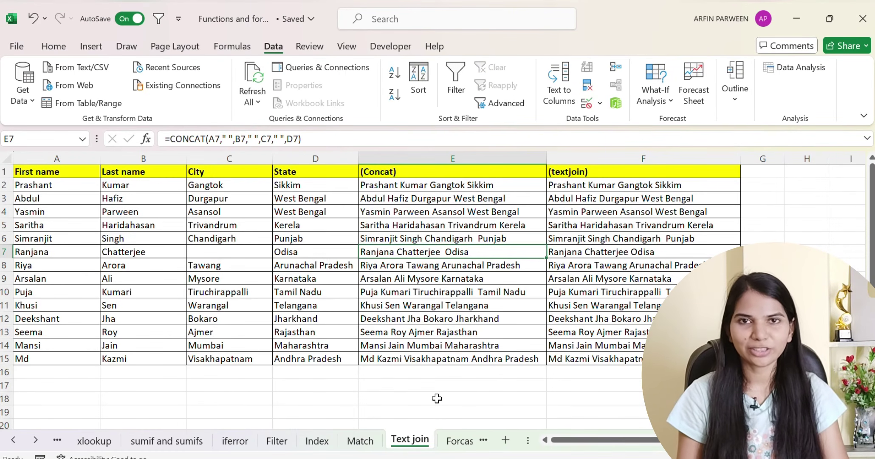
Step: Open the forecasting sheet and examine the known Day and Sale pairs in rows 4 to 9
left_click(458, 441)
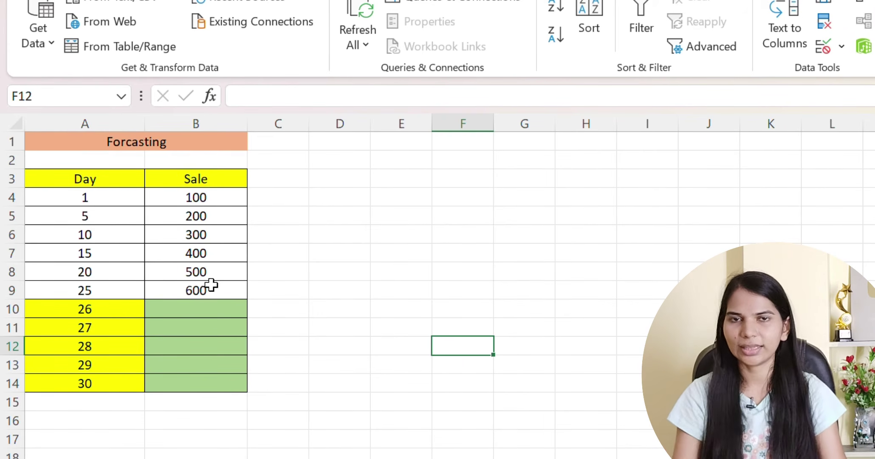
left_click(190, 310)
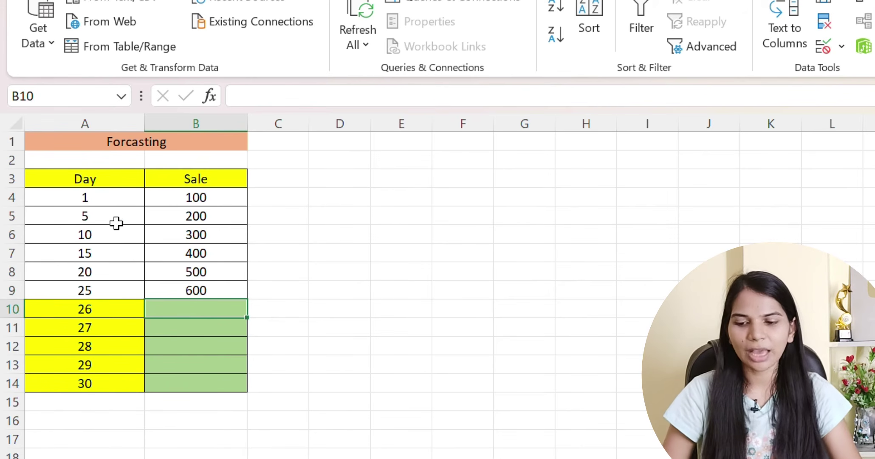
left_click_drag(112, 195, 171, 200)
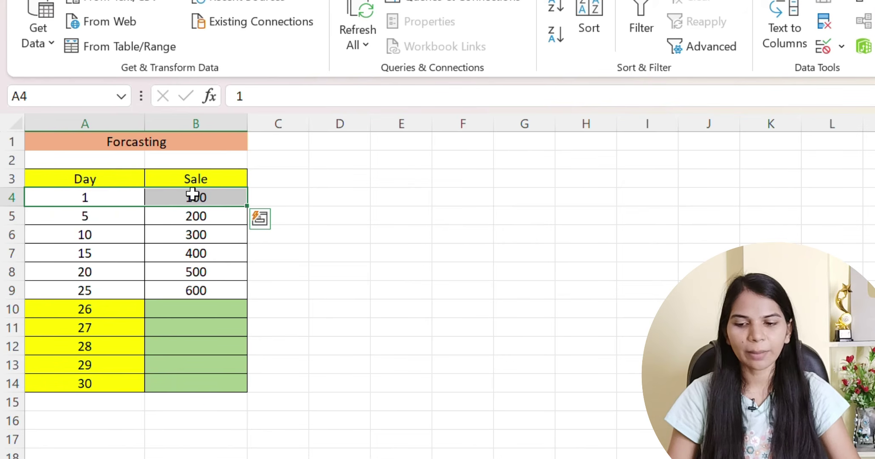
left_click_drag(114, 215, 220, 211)
left_click_drag(125, 236, 202, 236)
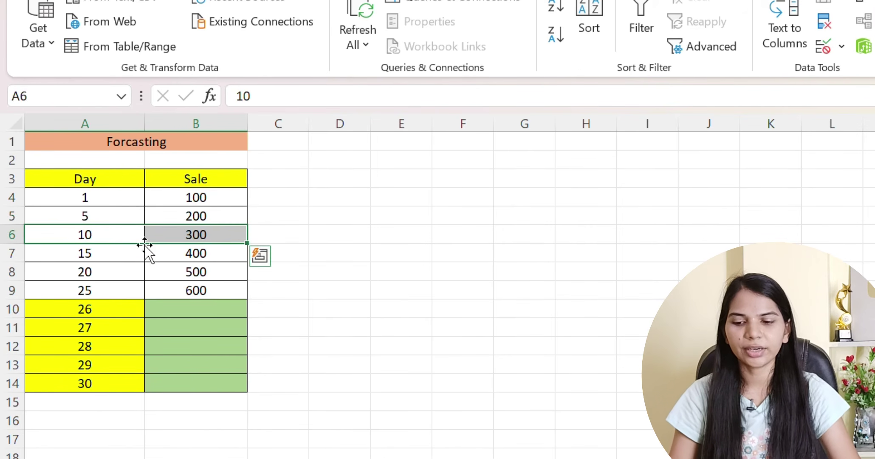
left_click_drag(145, 250, 193, 251)
left_click_drag(86, 274, 196, 276)
left_click_drag(109, 289, 146, 289)
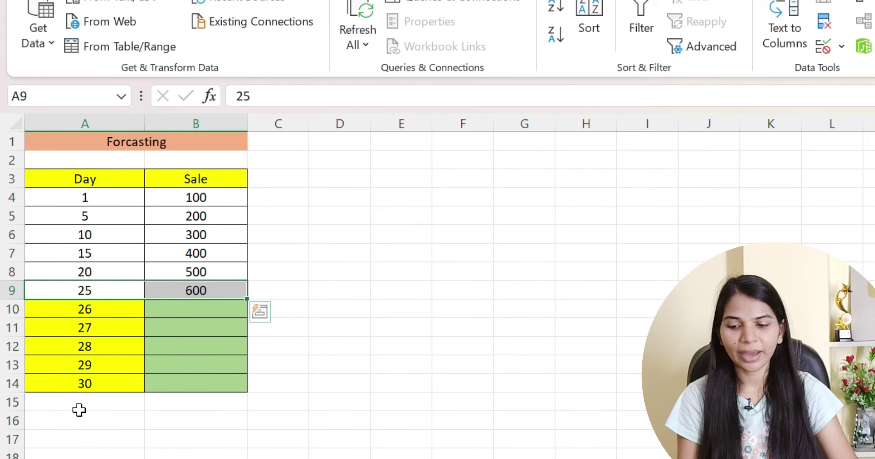
Step: Enter a trial sale of 700 for day 30 in B14 and clear the cell again
left_click(87, 385)
left_click(169, 383)
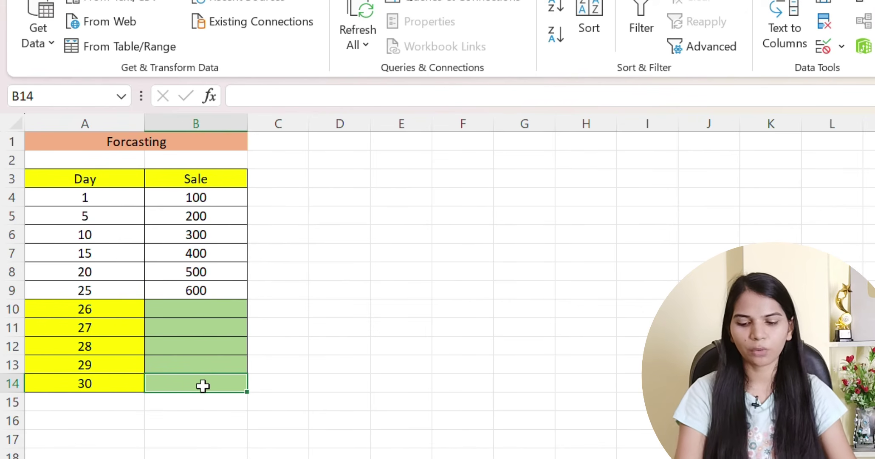
type("700")
left_click(287, 390)
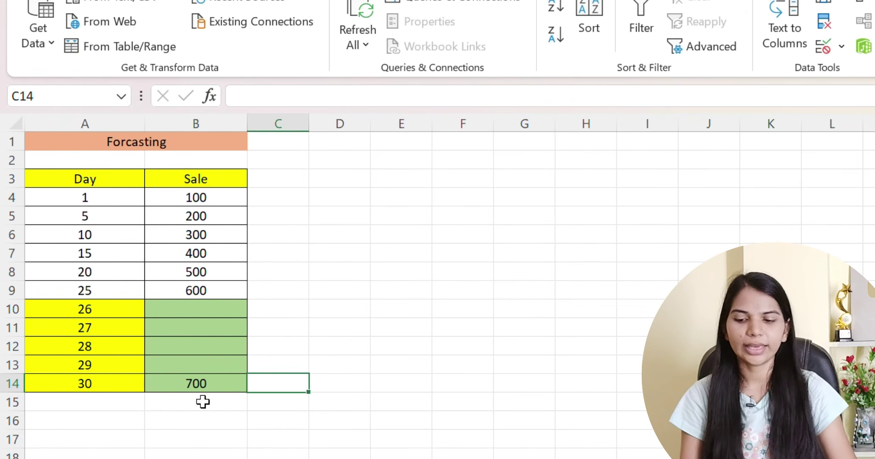
left_click(198, 387)
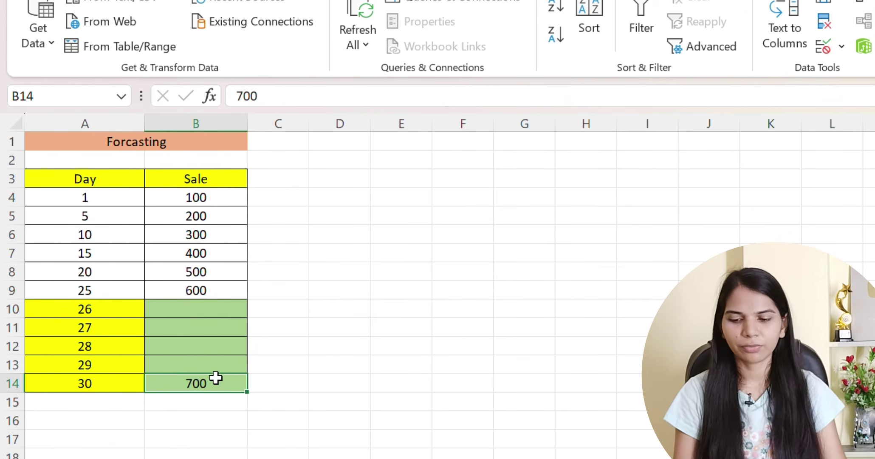
key("Delete")
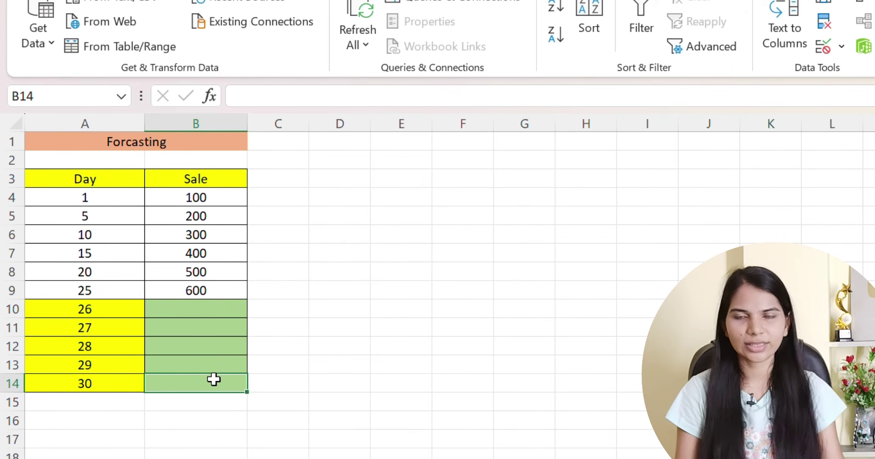
Step: Start a FORECAST.ETS formula in B10 with day cell A10 as the target date
left_click(208, 302)
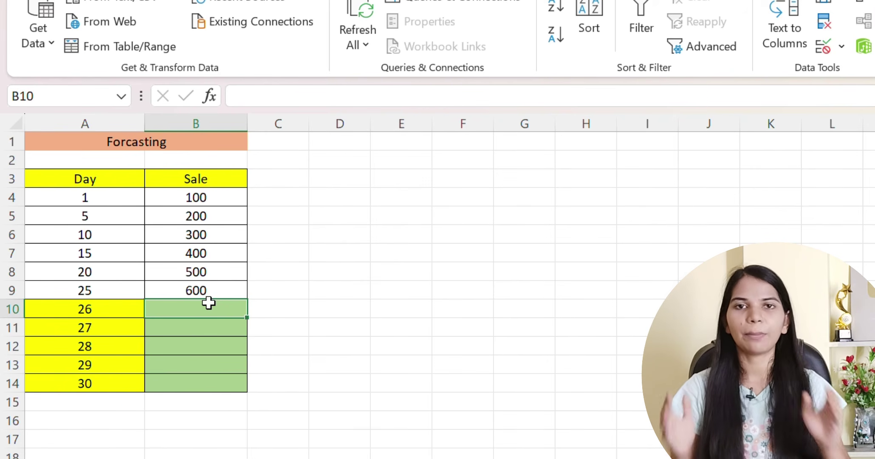
type("=")
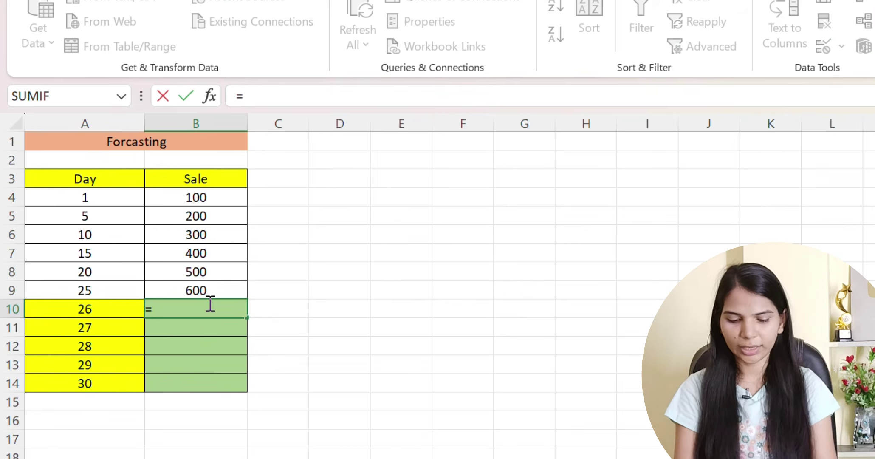
type("fore")
key("Tab")
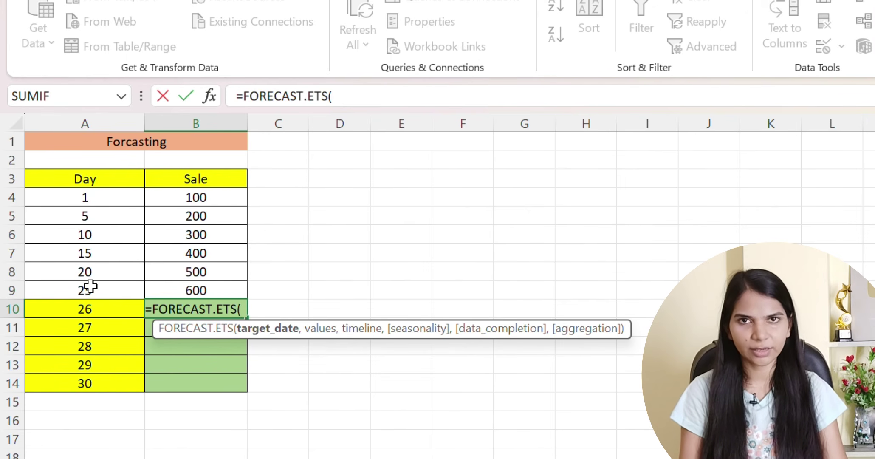
left_click(93, 312)
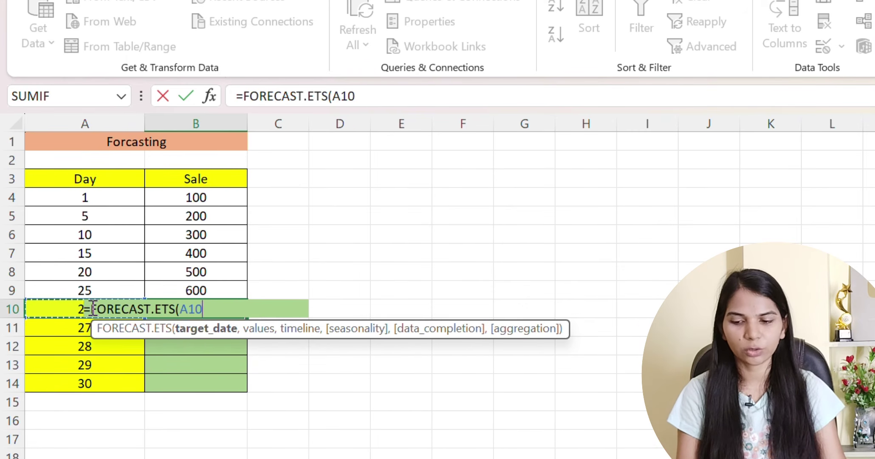
type(",")
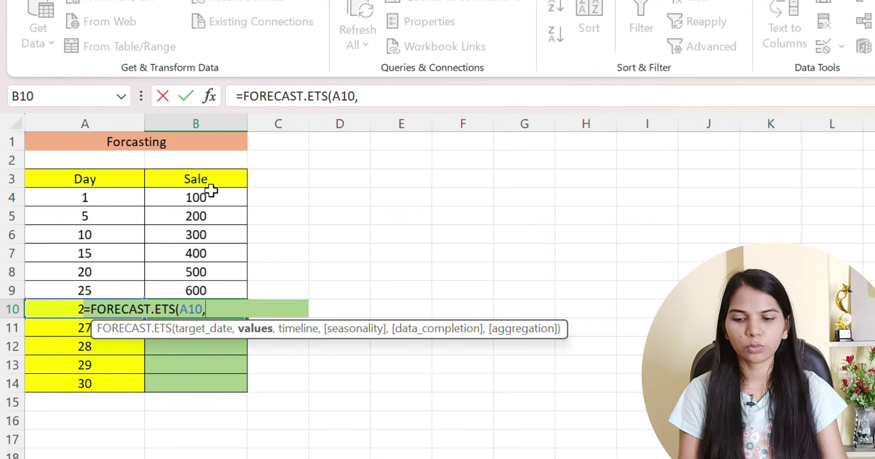
Step: Complete the FORECAST.ETS formula in B10 with B3:B9 as the values and A3:A9 as the timeline
left_click_drag(209, 182, 218, 288)
type(",")
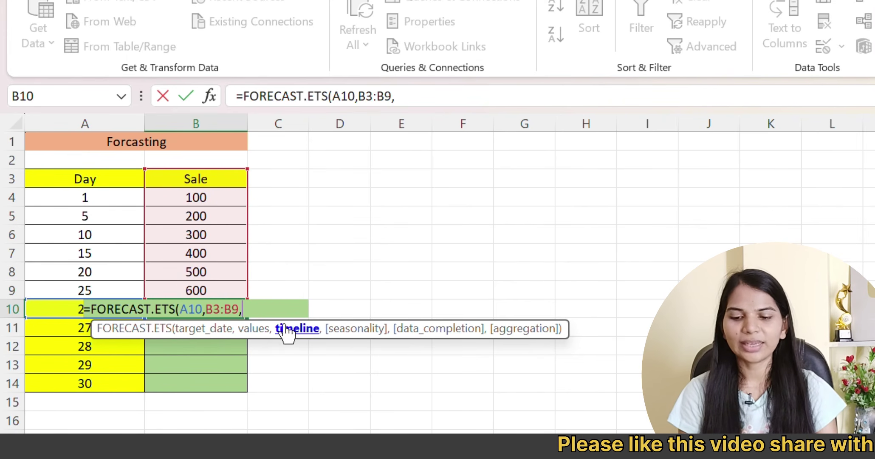
left_click_drag(64, 181, 60, 288)
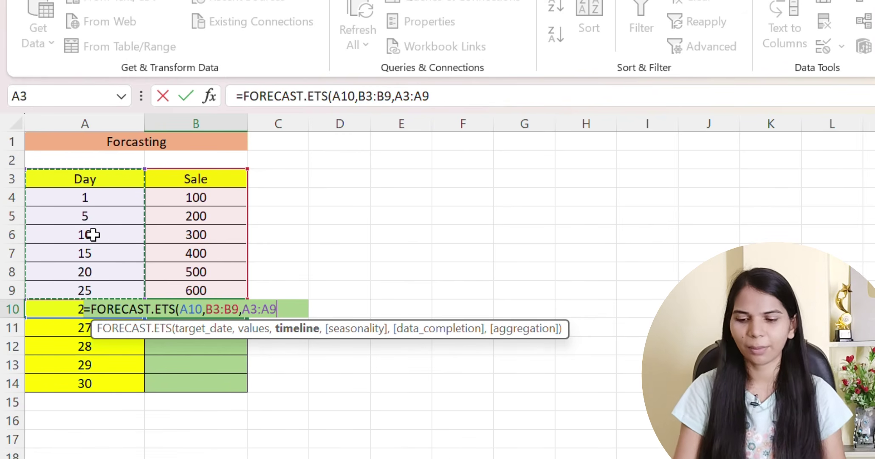
type(")")
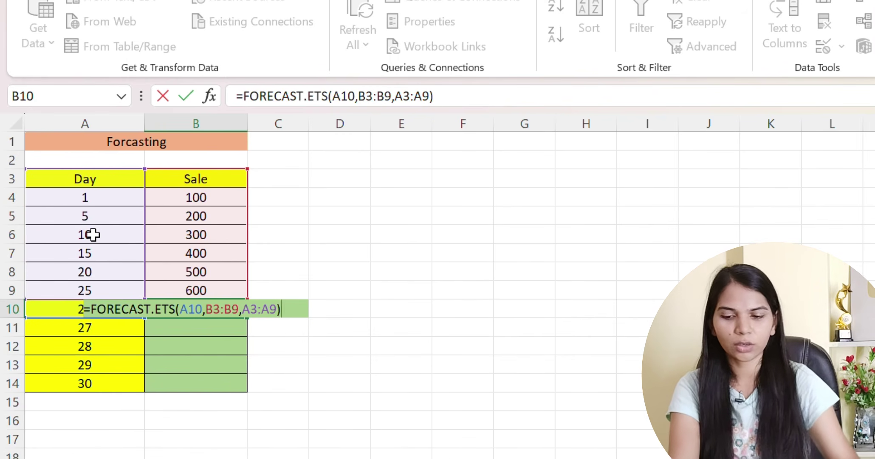
key("Return")
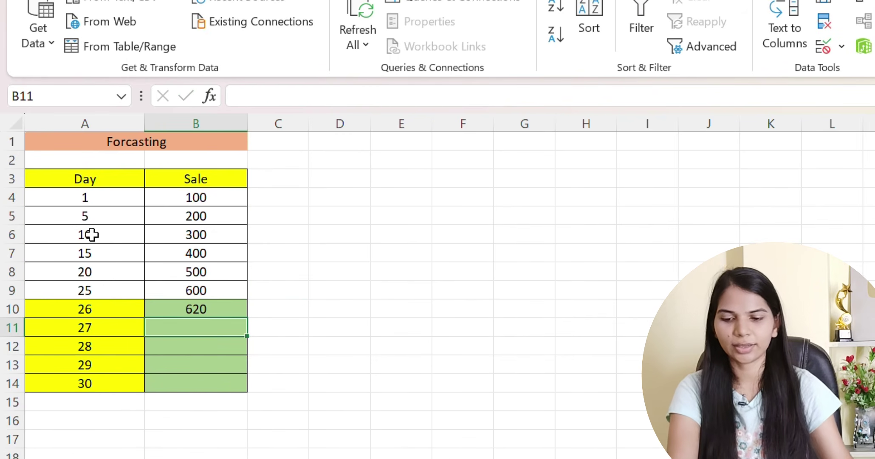
Step: Make the values and timeline ranges in B10's formula absolute, as $B$3:$B$9 and $A$3:$A$9
left_click(96, 314)
left_click(180, 314)
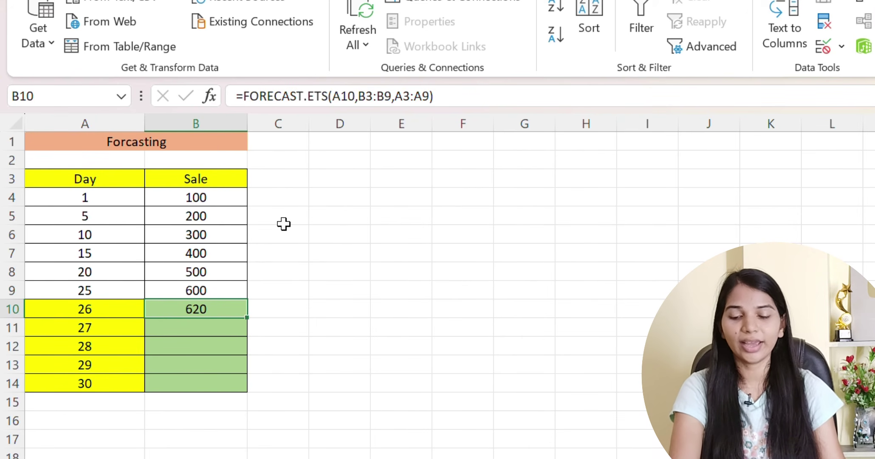
left_click(364, 96)
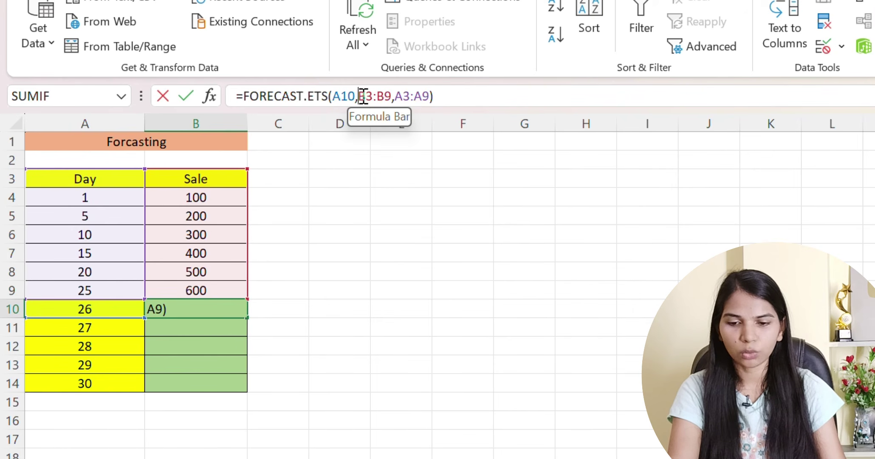
left_click_drag(360, 96, 433, 96)
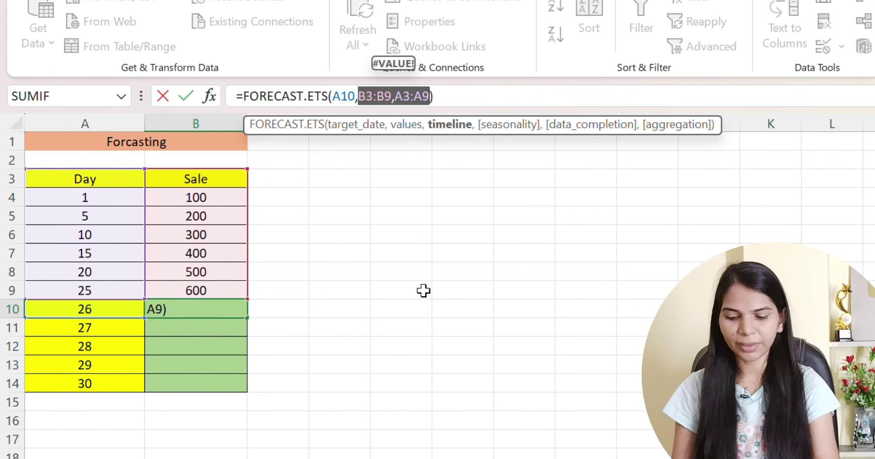
key("F4")
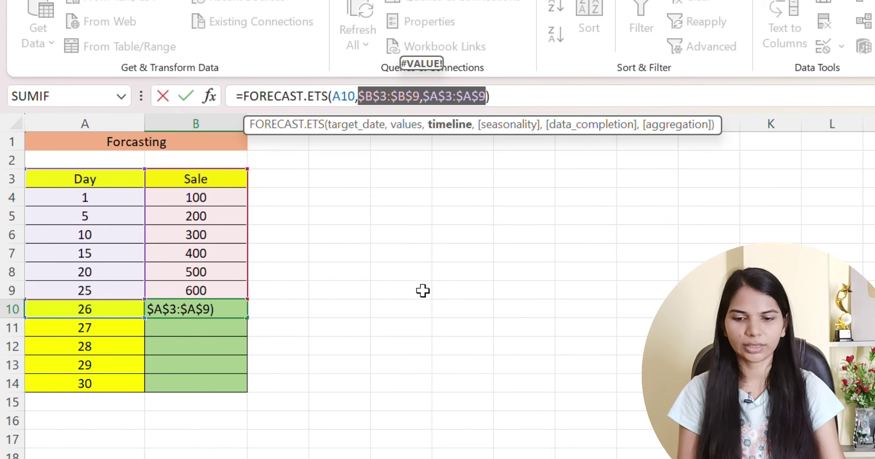
left_click(524, 102)
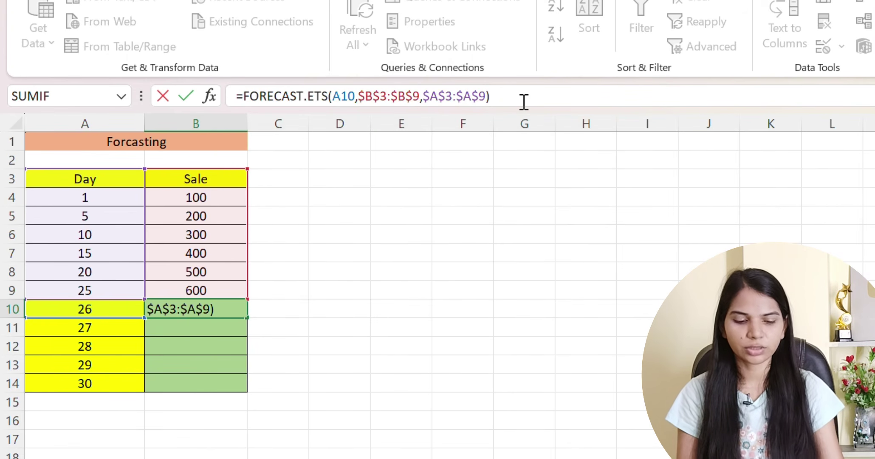
key("Return")
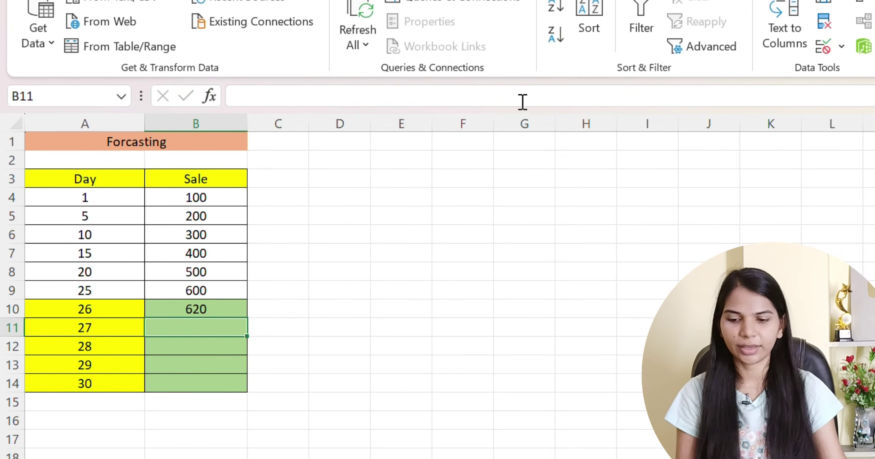
Step: Fill the FORECAST.ETS formula from B10 down to B14
left_click(216, 310)
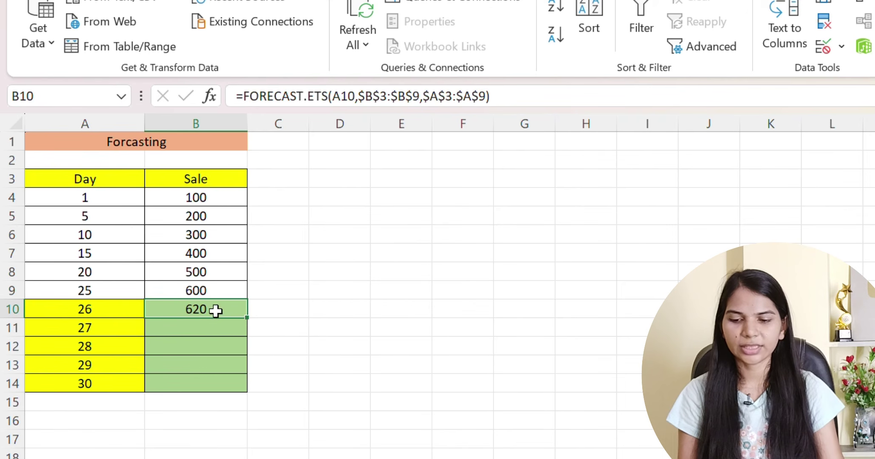
double_click(249, 318)
left_click(270, 359)
Step: Examine the forecast for day 30 in B14 against the earlier sales in B4 to B6
left_click(122, 383)
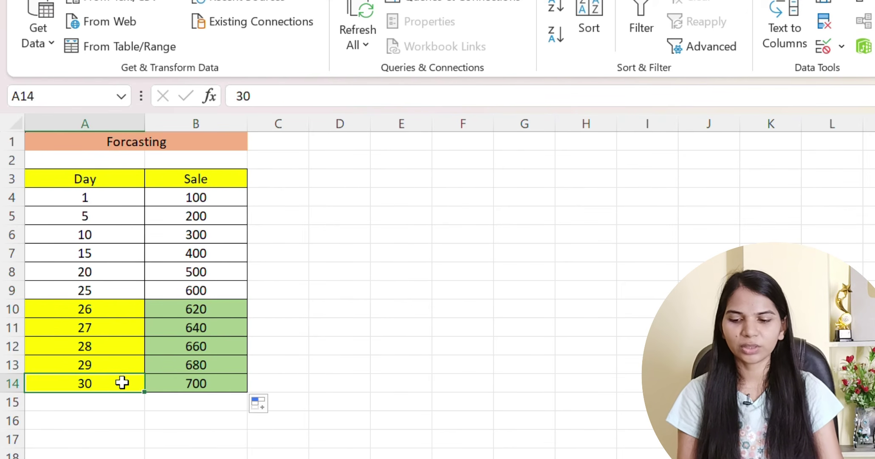
left_click(194, 384)
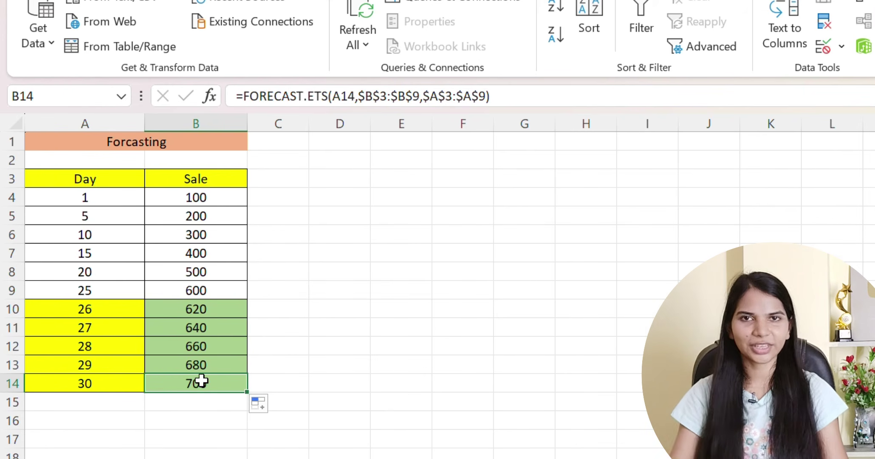
left_click(115, 384)
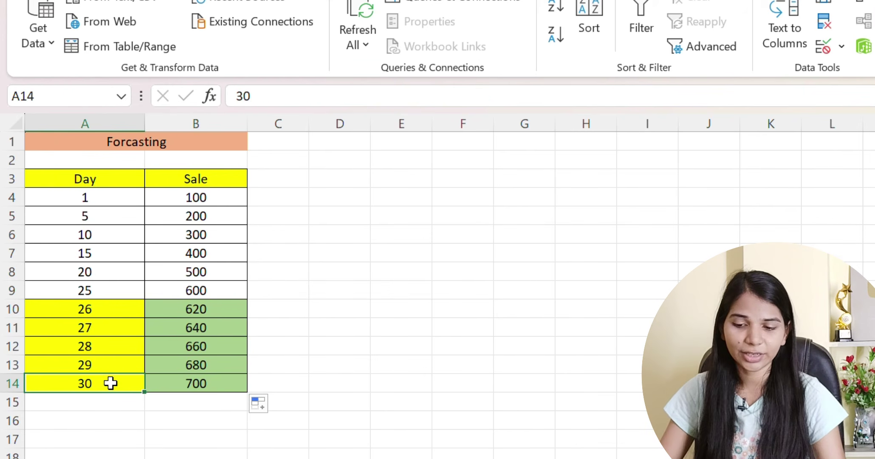
left_click(178, 384)
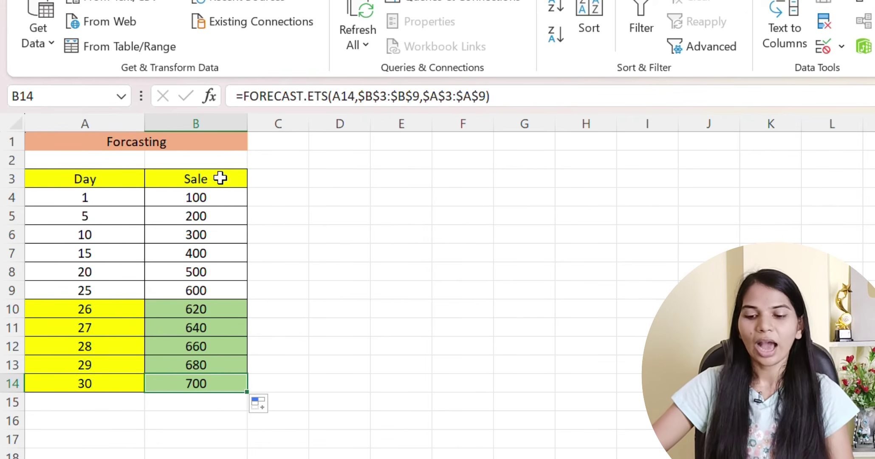
left_click(183, 198)
left_click(182, 218)
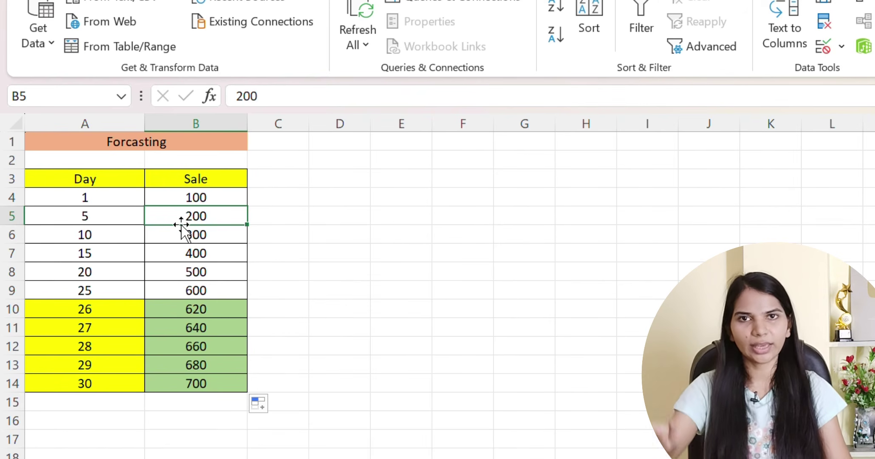
left_click(205, 229)
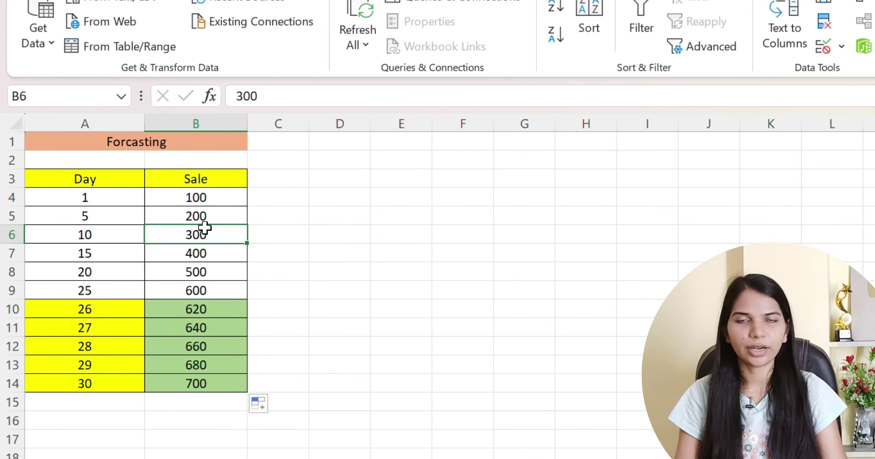